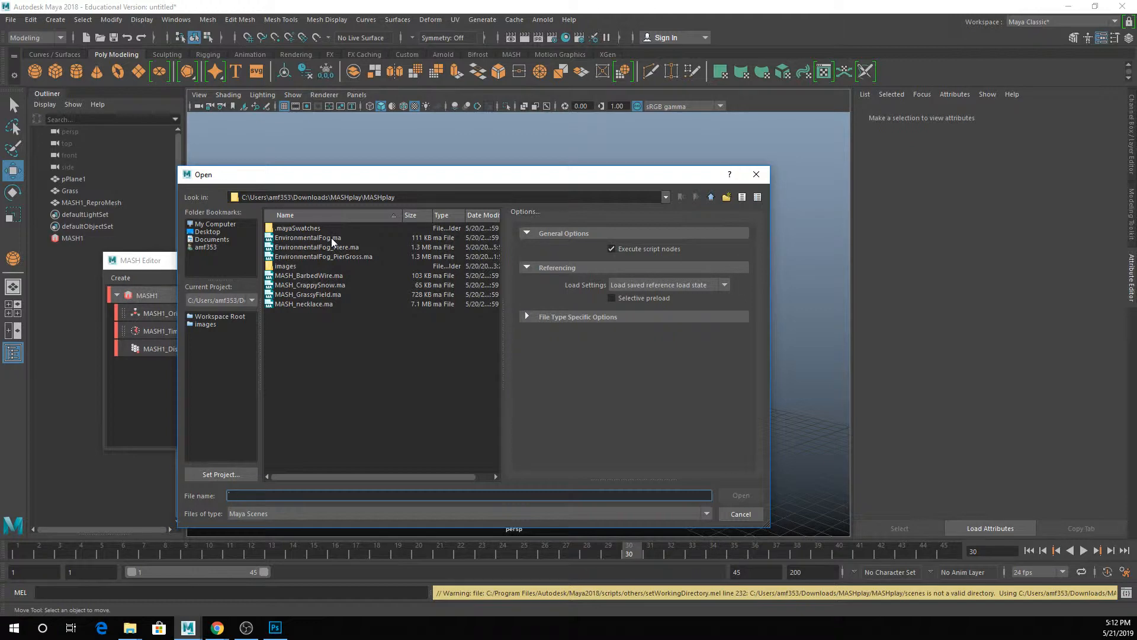
# - Open the scene EnvironmentalFog.ma from the MASHplay folder without saving the current untitled scene
pyautogui.doubleClick(332, 237)
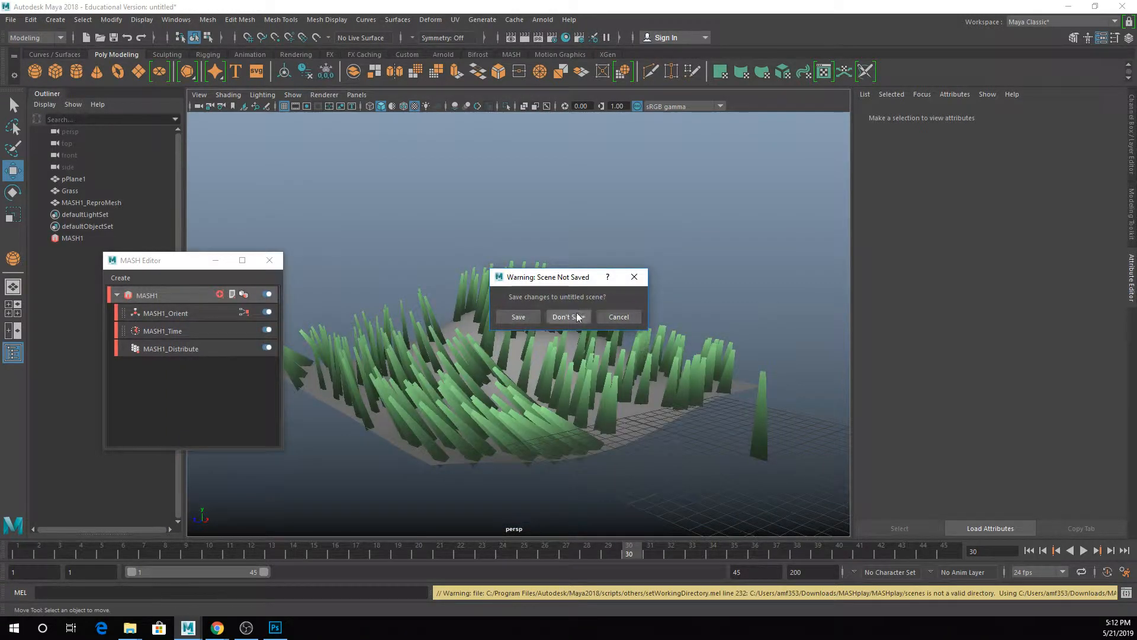
pyautogui.click(575, 316)
# - Switch to Photoshop, close the Untitled-1 document without keeping it, and close all open File Explorer windows
pyautogui.click(276, 627)
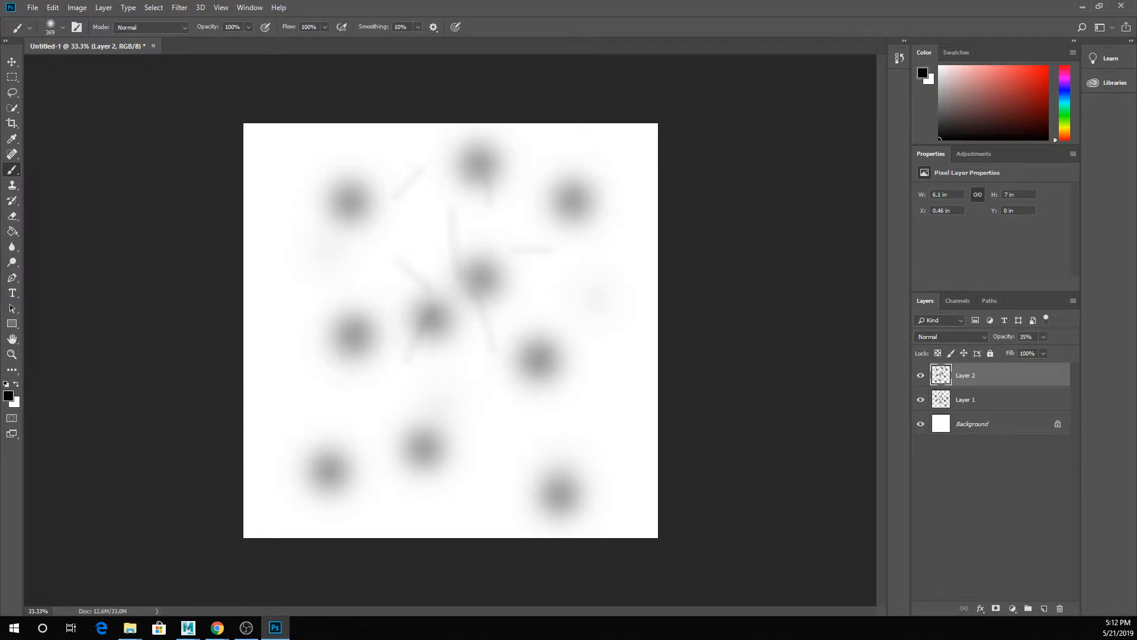
pyautogui.click(153, 46)
pyautogui.moveTo(130, 628)
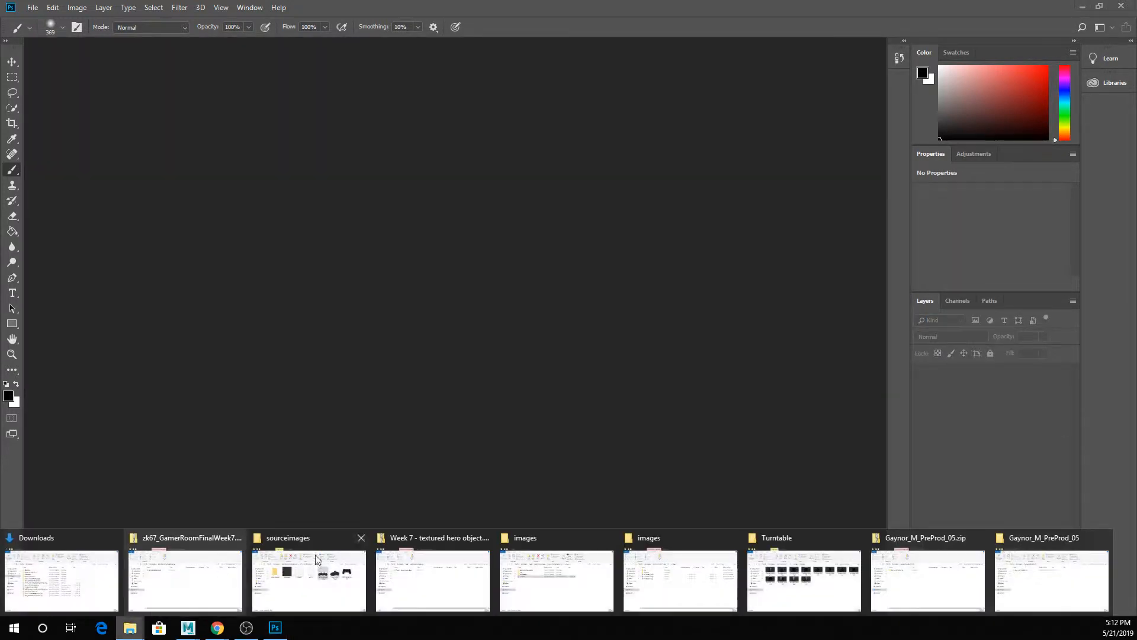
pyautogui.click(980, 537)
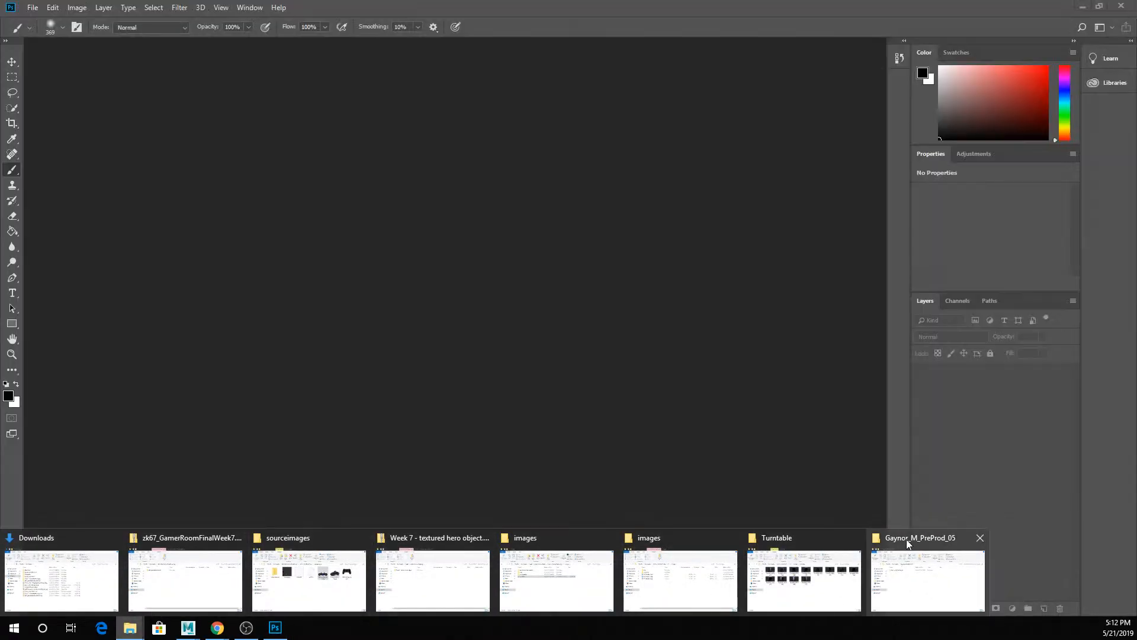
pyautogui.rightClick(132, 625)
pyautogui.click(118, 601)
# - Open a new File Explorer window and go to the images folder in Downloads\MASHplay\MASHplay
pyautogui.click(132, 629)
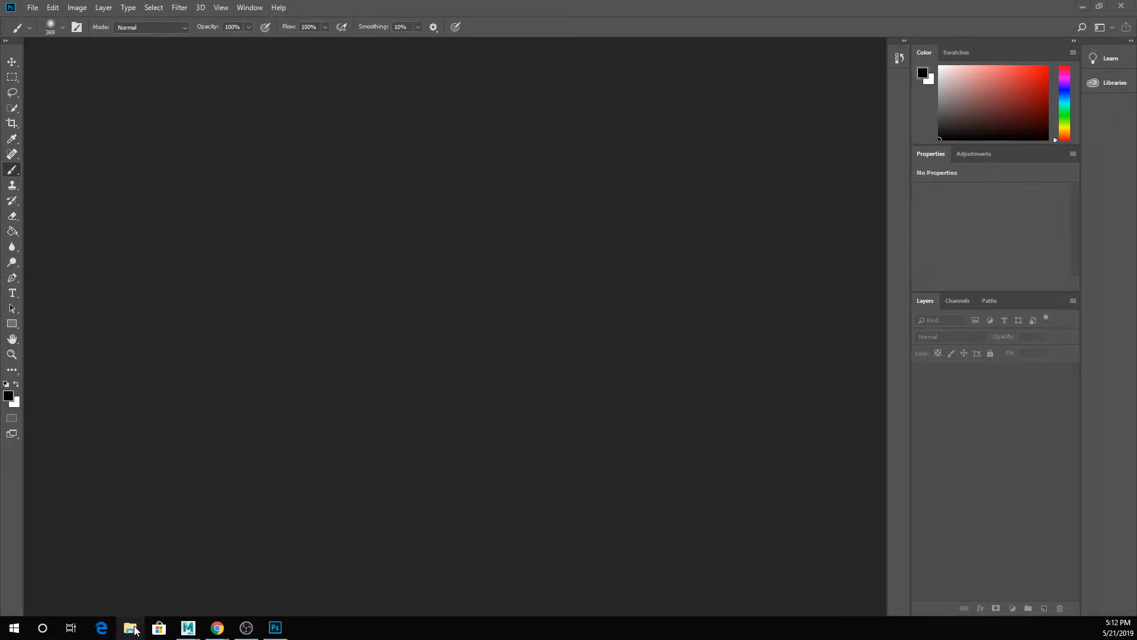
pyautogui.moveTo(133, 628)
pyautogui.click(82, 589)
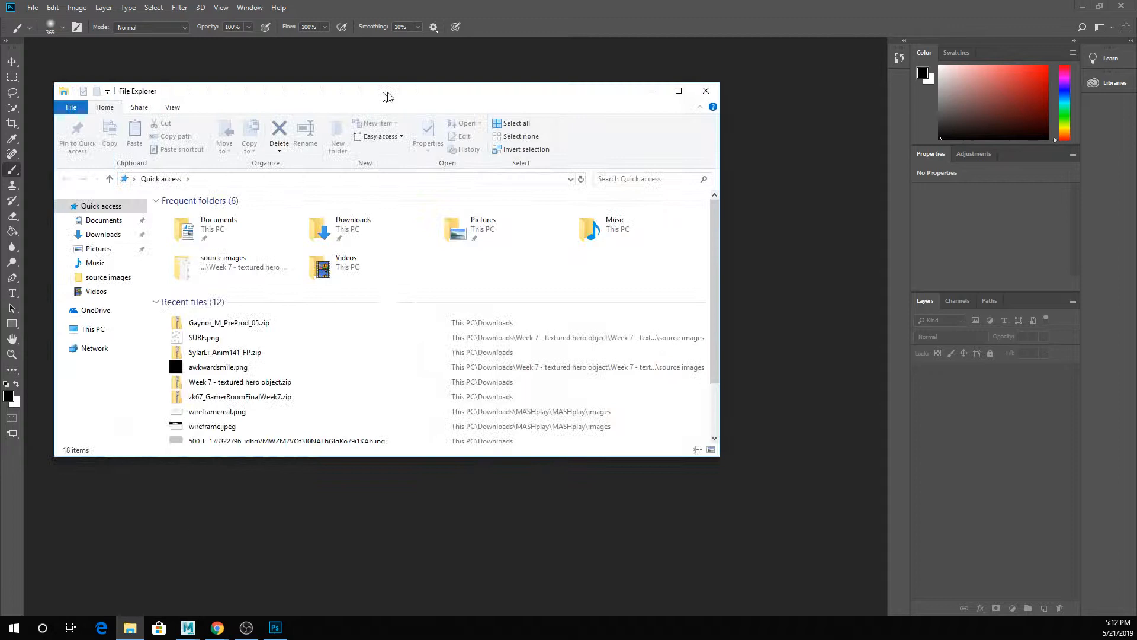
pyautogui.doubleClick(344, 233)
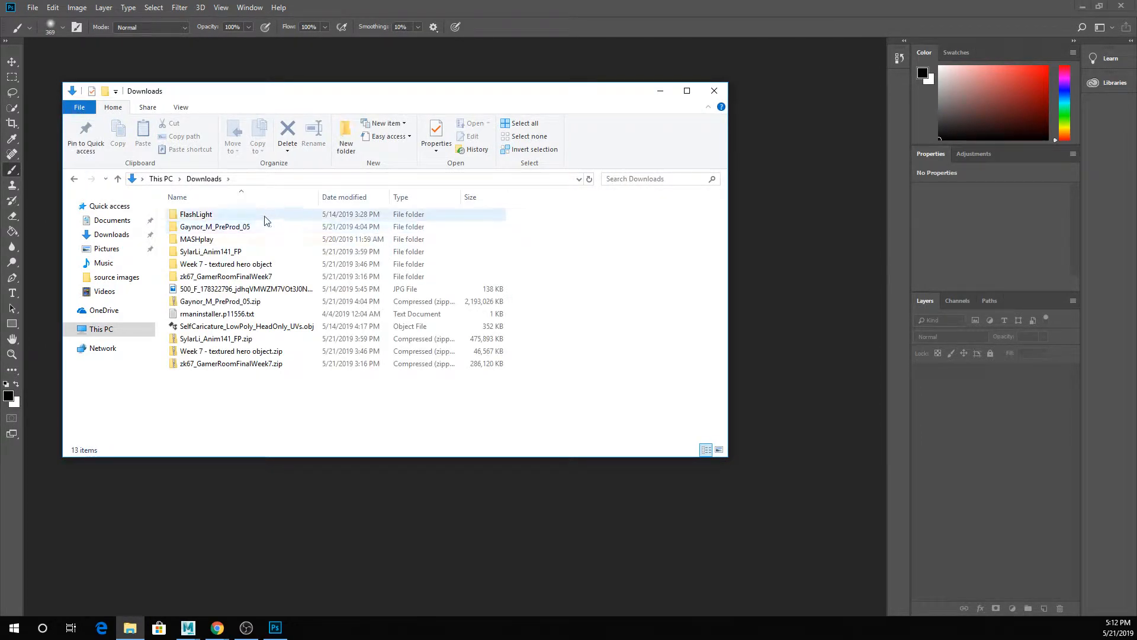
pyautogui.doubleClick(254, 239)
pyautogui.doubleClick(232, 215)
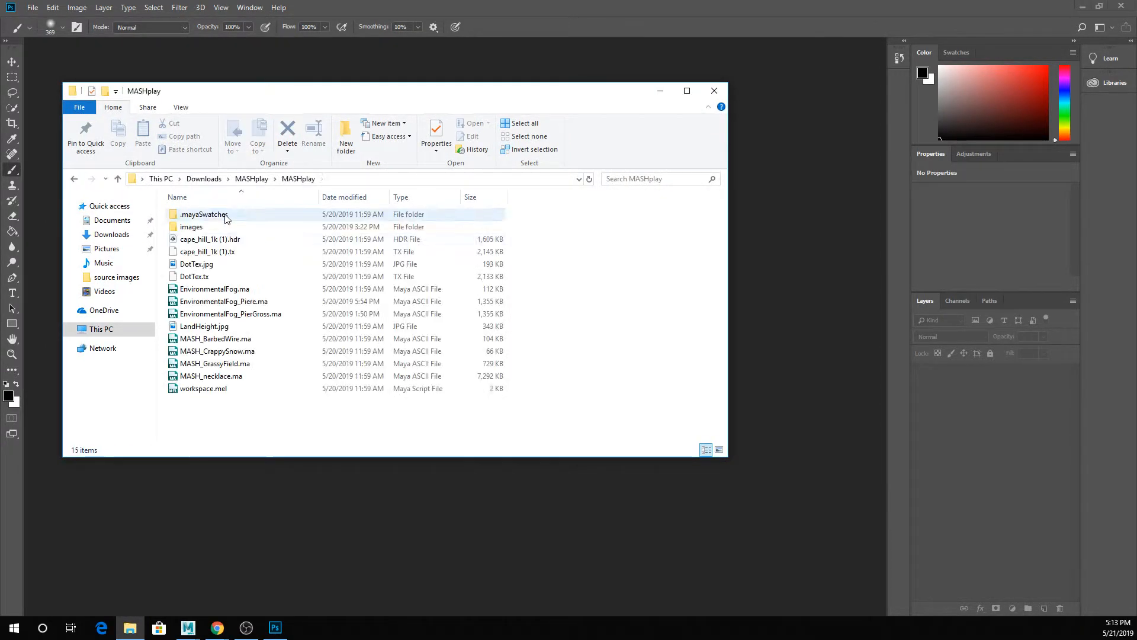
pyautogui.doubleClick(237, 230)
# - Open Fog_aiFog.jpeg, Fog_With.jpeg and Room_Fog_Without.jpeg as separate documents in Photoshop
pyautogui.click(542, 231)
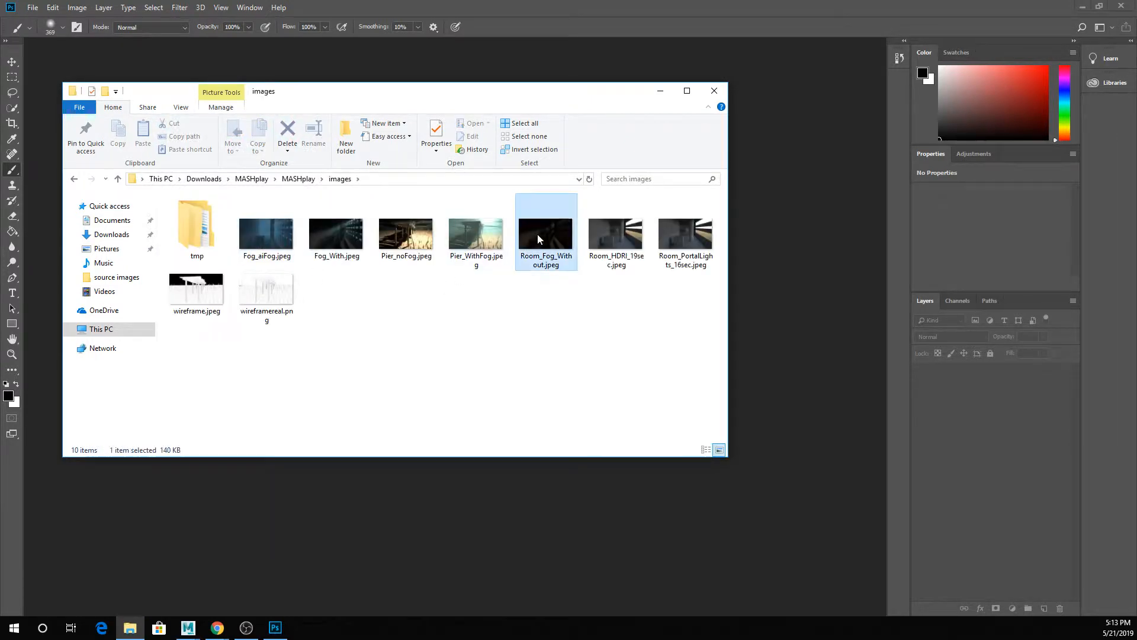
pyautogui.keyDown('ctrl'); pyautogui.click(340, 237); pyautogui.keyUp('ctrl')
pyautogui.moveTo(340, 236); pyautogui.dragTo(685, 585)
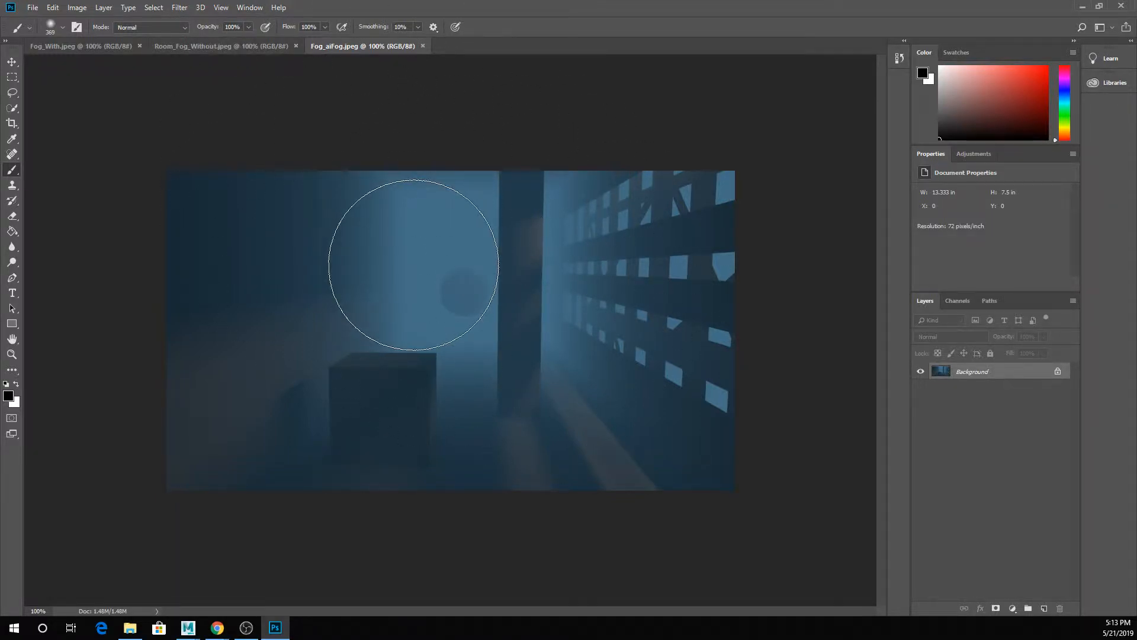
# - Reorder the open documents as Room_Fog_Without.jpeg, Fog_aiFog.jpeg and Fog_With.jpeg
pyautogui.click(63, 50)
pyautogui.click(201, 50)
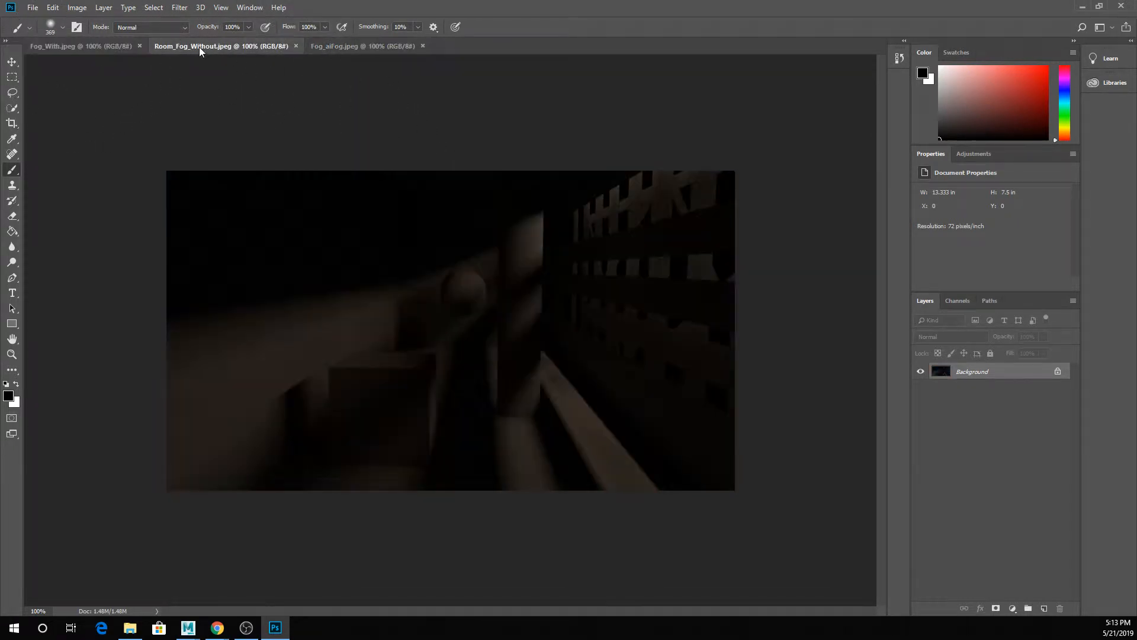
pyautogui.moveTo(203, 48); pyautogui.dragTo(74, 47)
pyautogui.moveTo(355, 48); pyautogui.dragTo(216, 48)
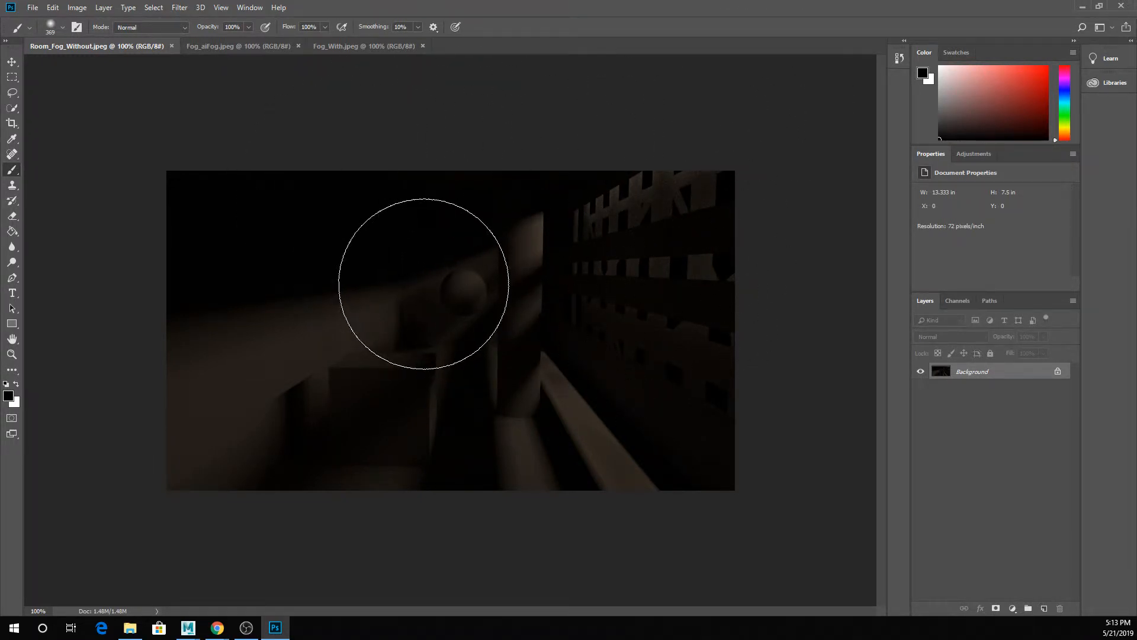
# - Compare the room render without fog against the Fog_aiFog and Fog_With versions
pyautogui.click(266, 48)
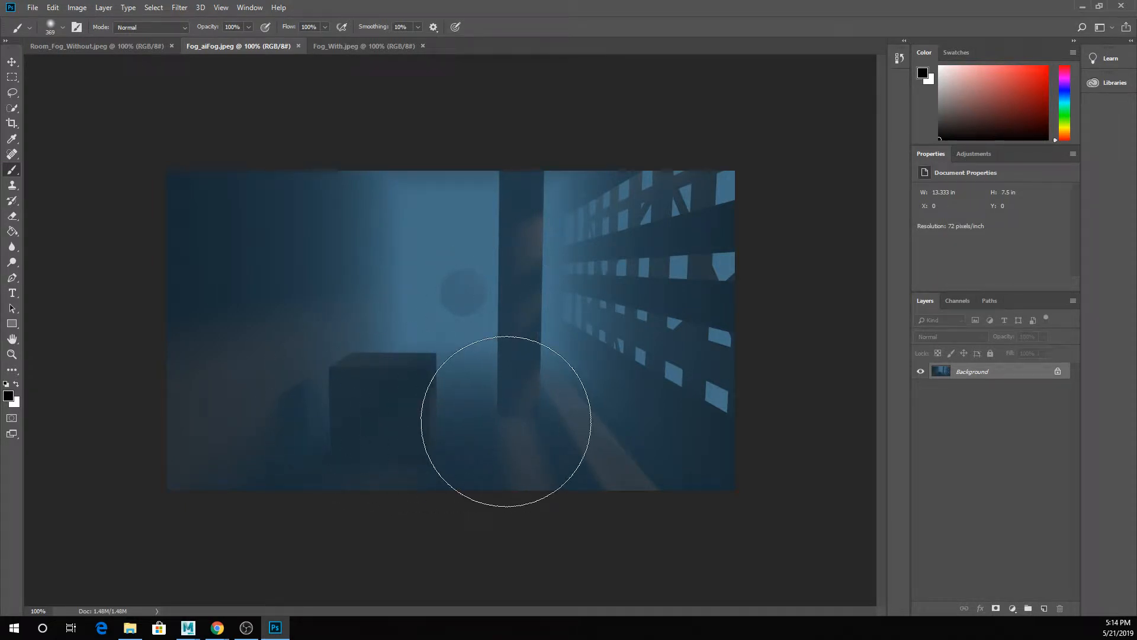
pyautogui.click(356, 49)
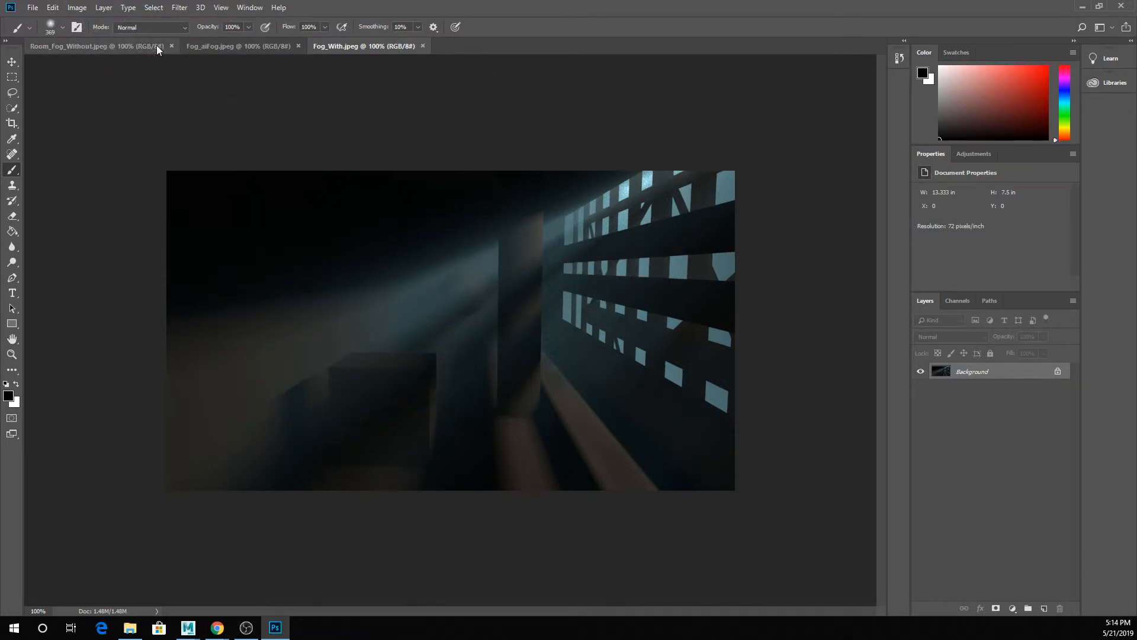
pyautogui.click(136, 45)
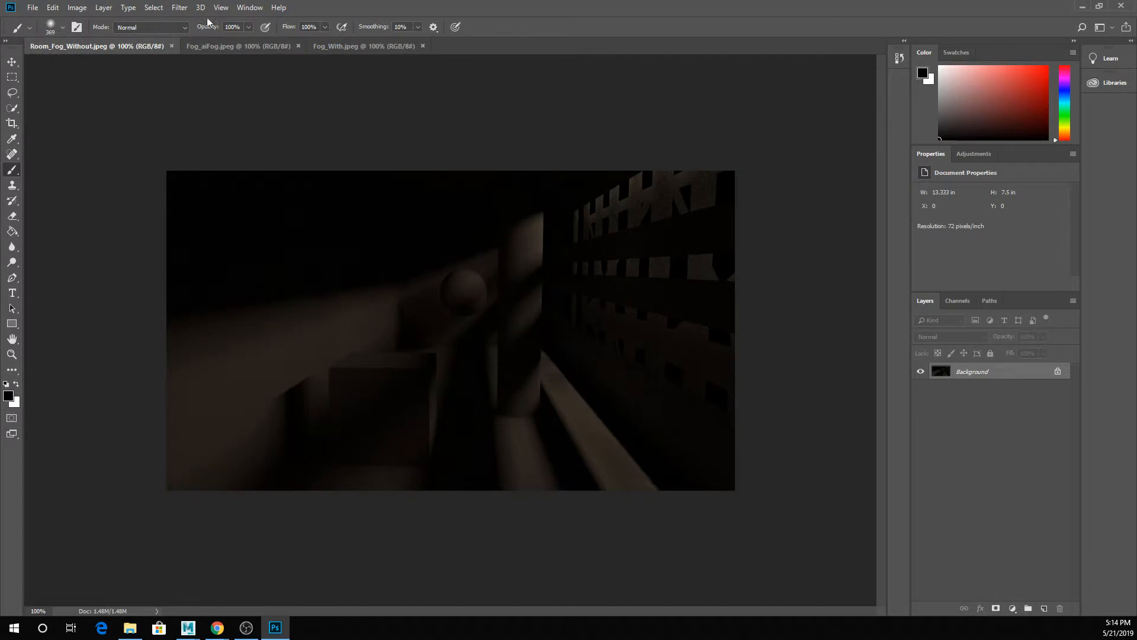
pyautogui.click(357, 46)
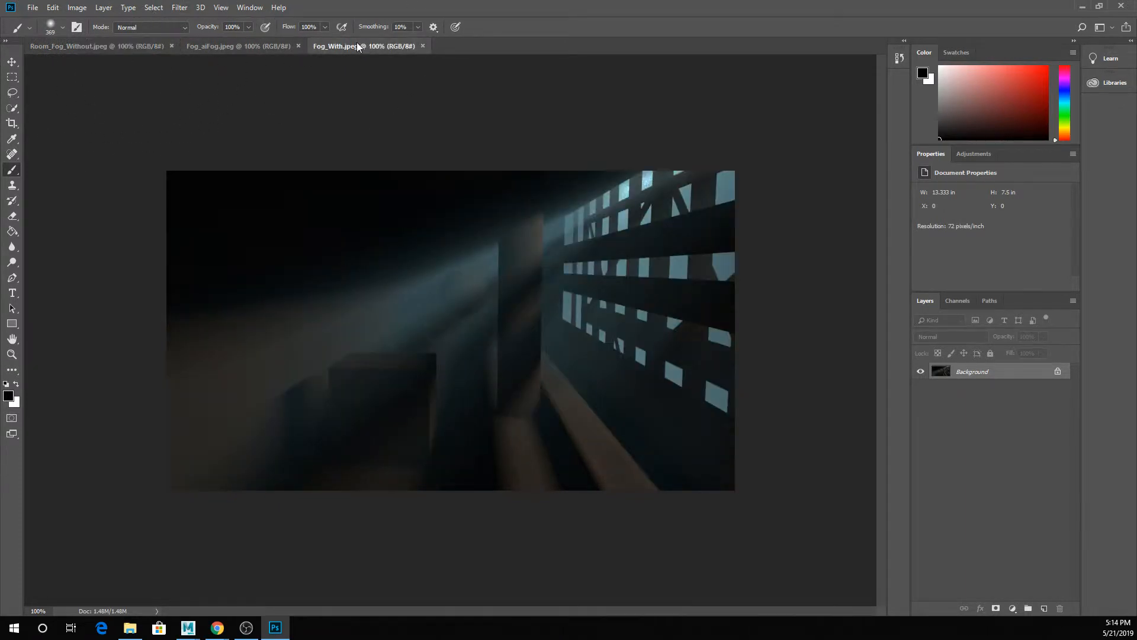
pyautogui.rightClick(518, 131)
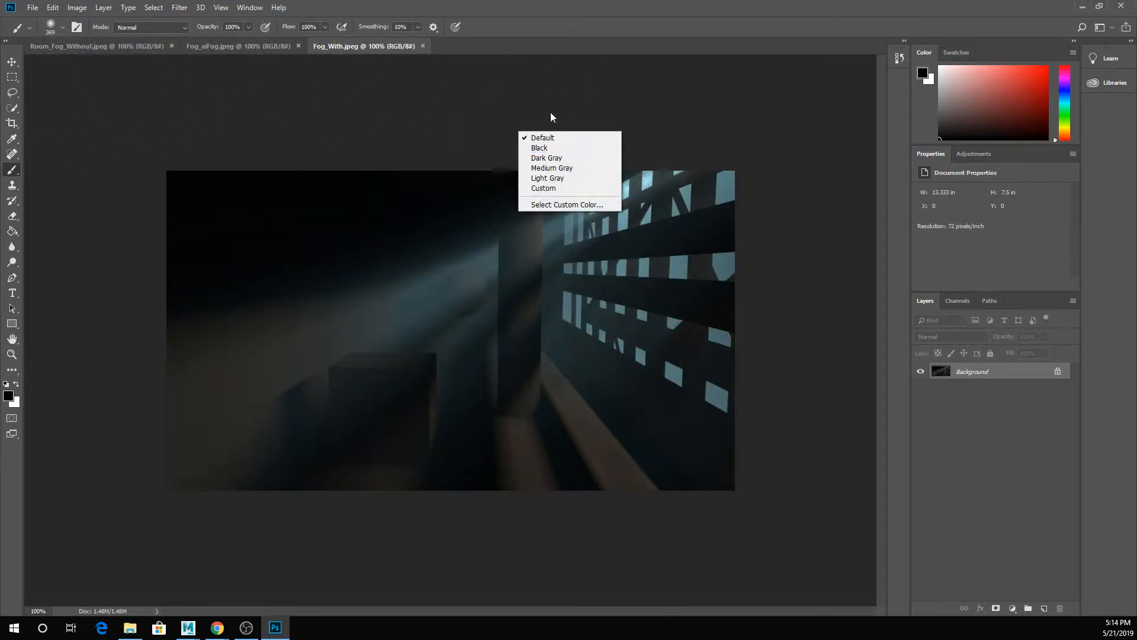
pyautogui.click(549, 112)
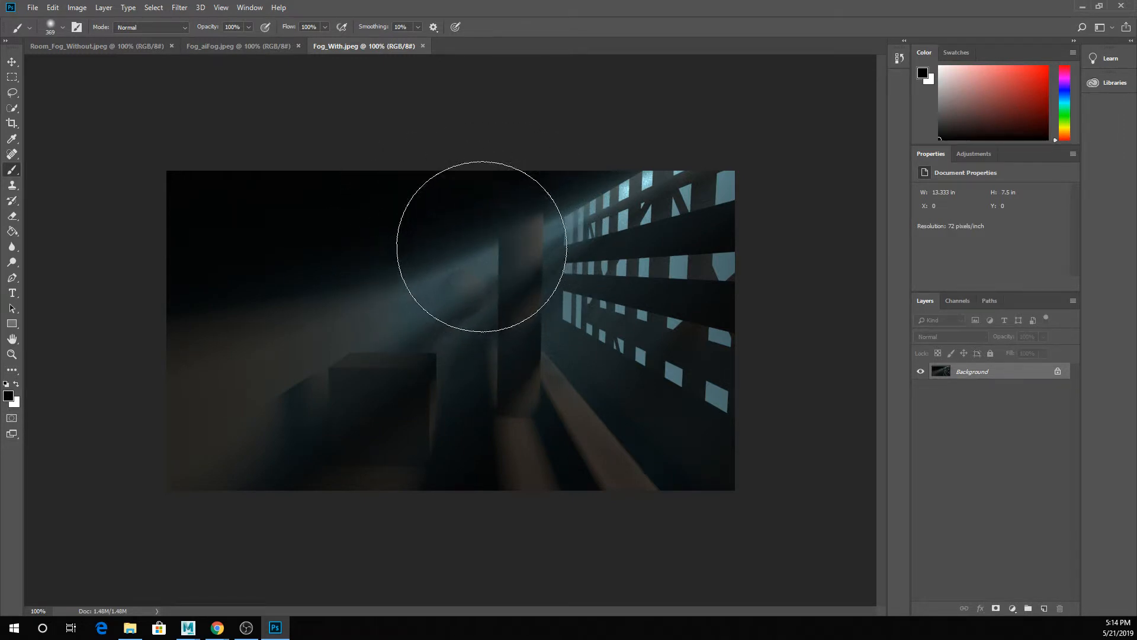
# - Place Pier_WithFog.jpeg and Pier_noFog.jpeg from the images folder as layers in the Fog_With.jpeg document
pyautogui.click(130, 627)
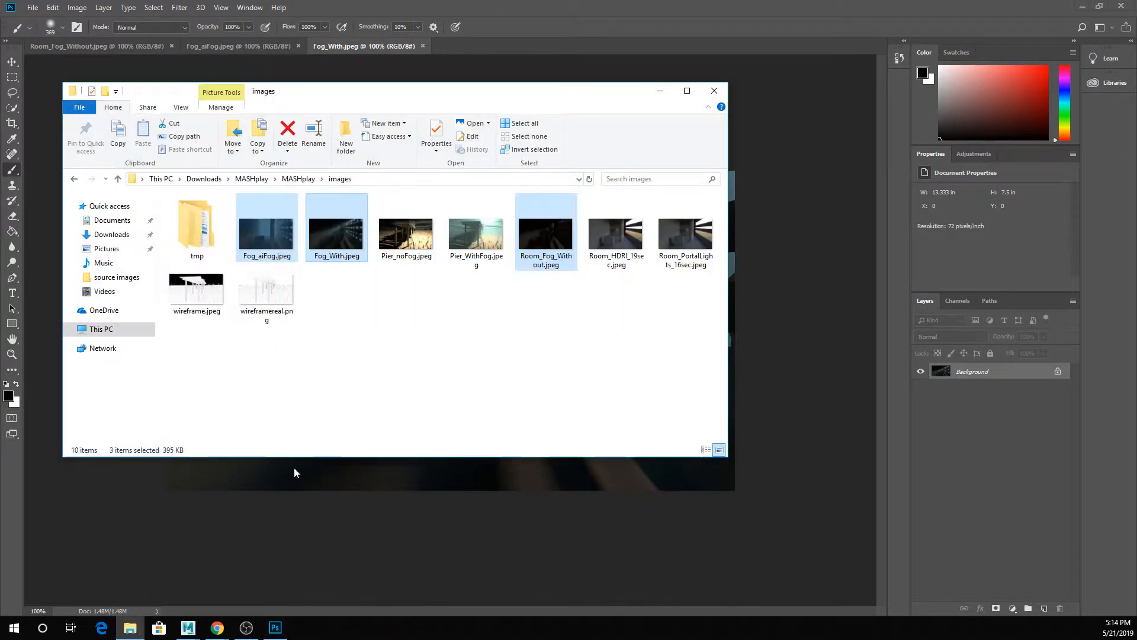
pyautogui.moveTo(475, 236); pyautogui.dragTo(481, 313)
pyautogui.keyDown('ctrl'); pyautogui.click(404, 245); pyautogui.keyUp('ctrl')
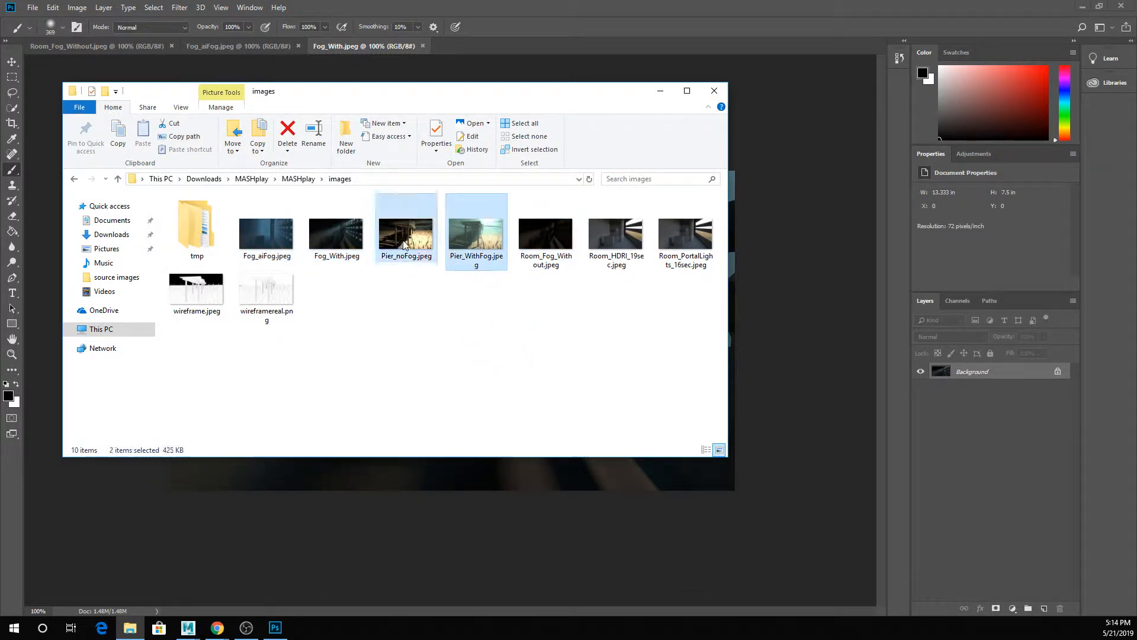
pyautogui.moveTo(405, 244); pyautogui.dragTo(527, 482)
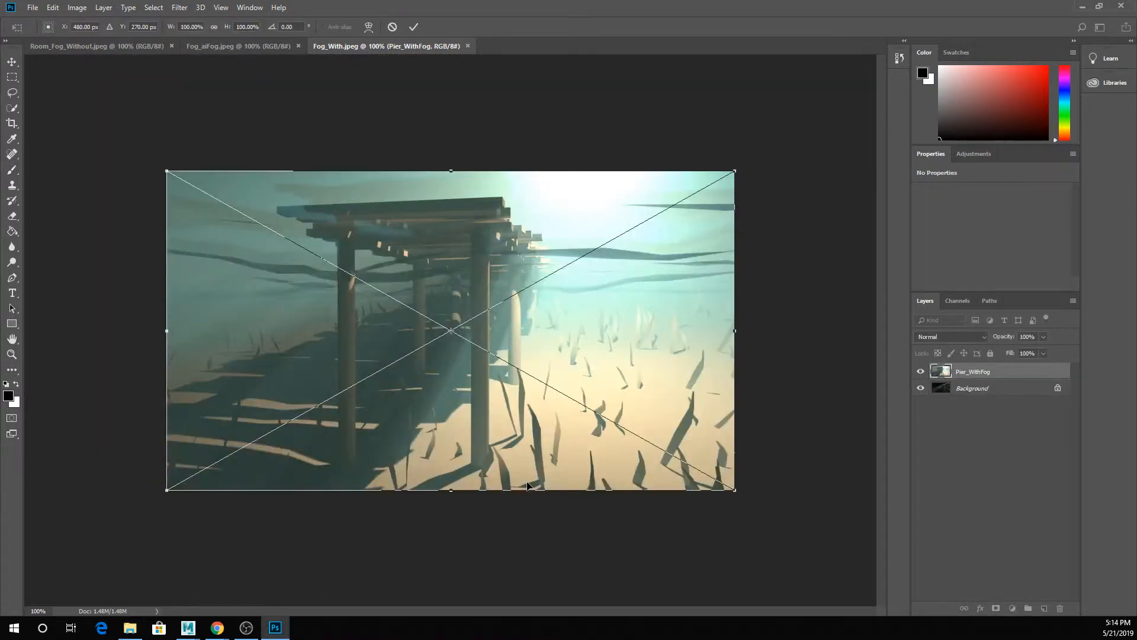
pyautogui.press('Return')
pyautogui.press('Return')
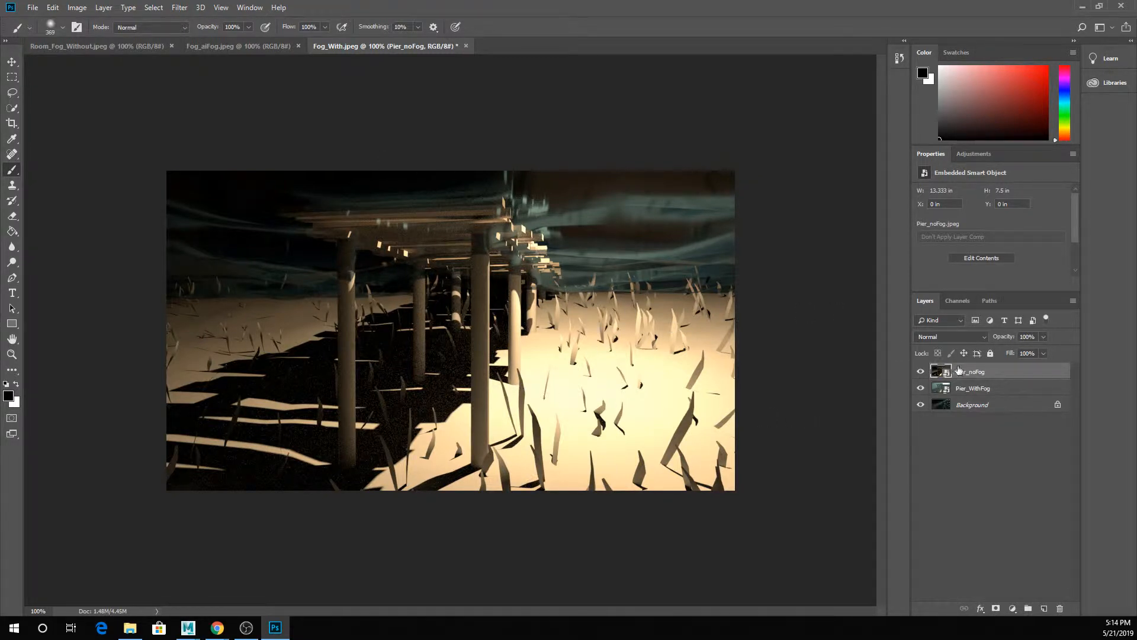
# - Hide the Pier_noFog layer and inspect the foggy pier render up close at 200%
pyautogui.click(920, 373)
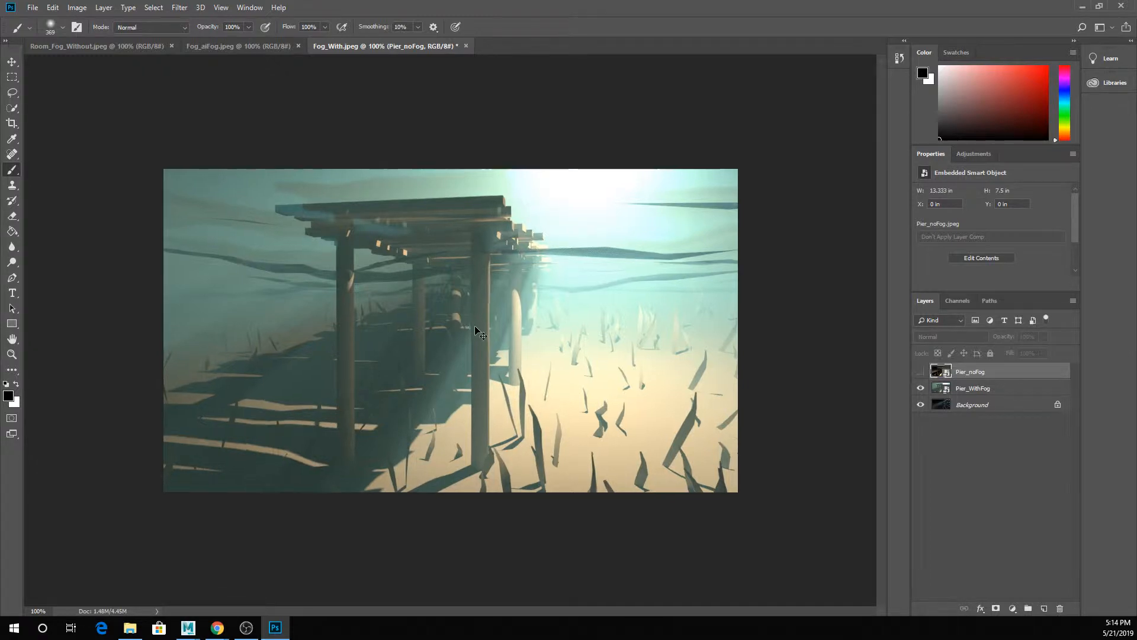
pyautogui.hotkey('ctrl', '+')
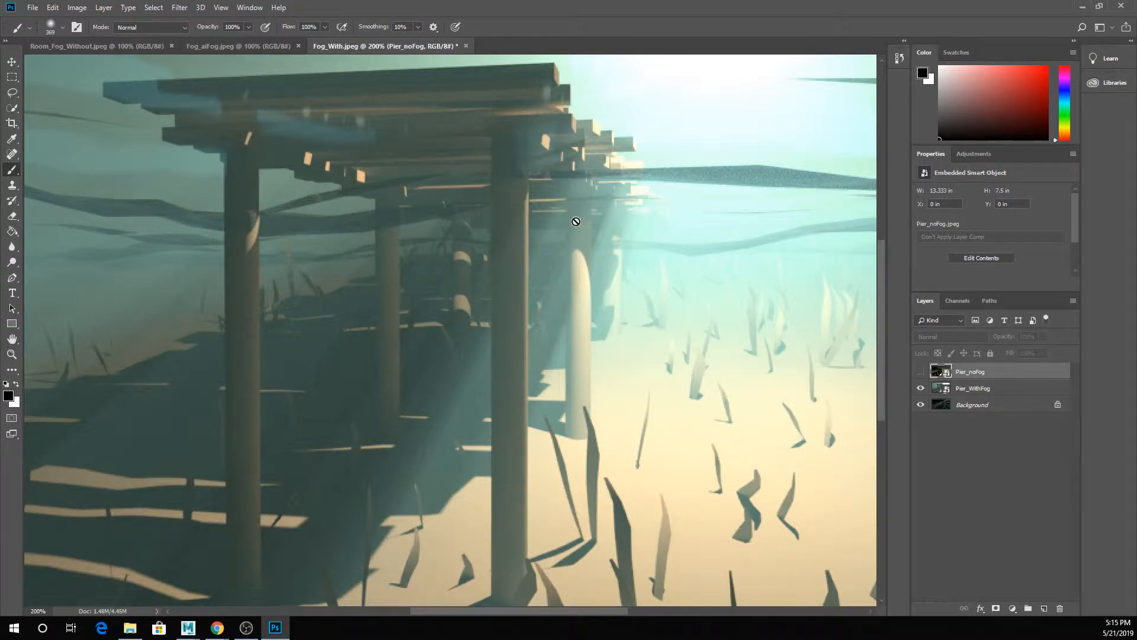
pyautogui.hotkey('ctrl', '-')
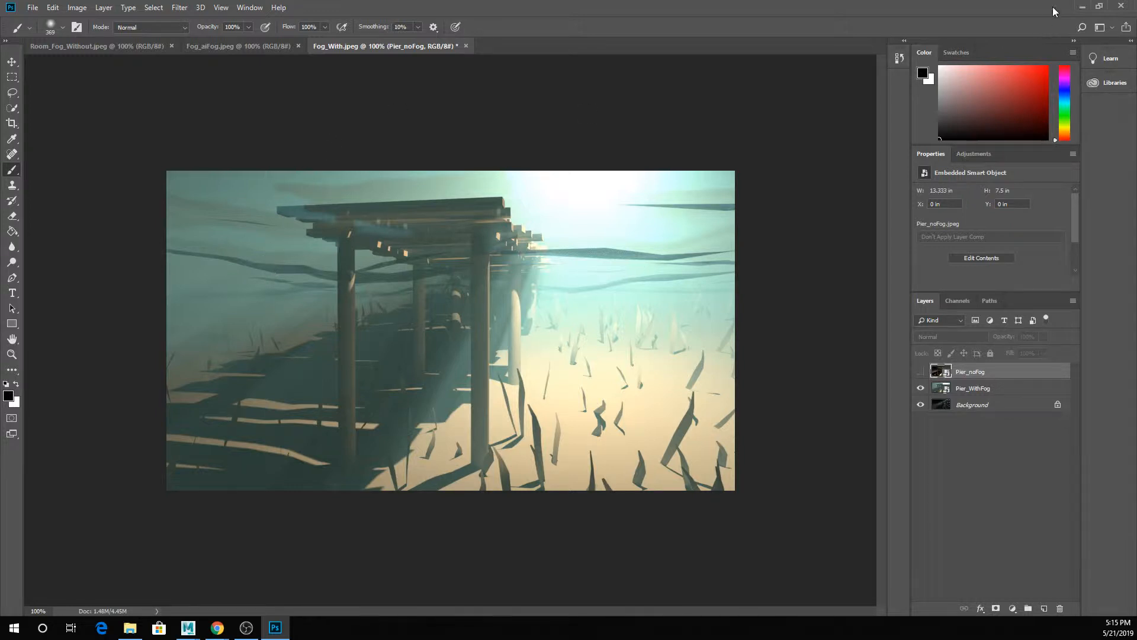
# - Return to Maya and render the room scene from the perspective camera in the Arnold RenderView
pyautogui.click(1083, 7)
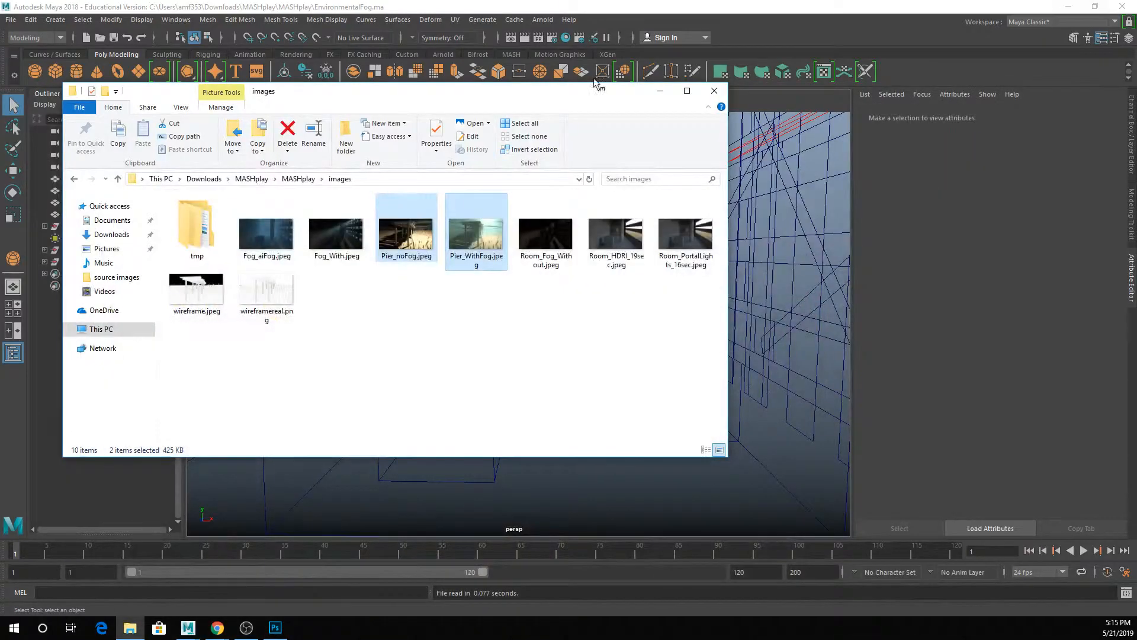
pyautogui.click(778, 290)
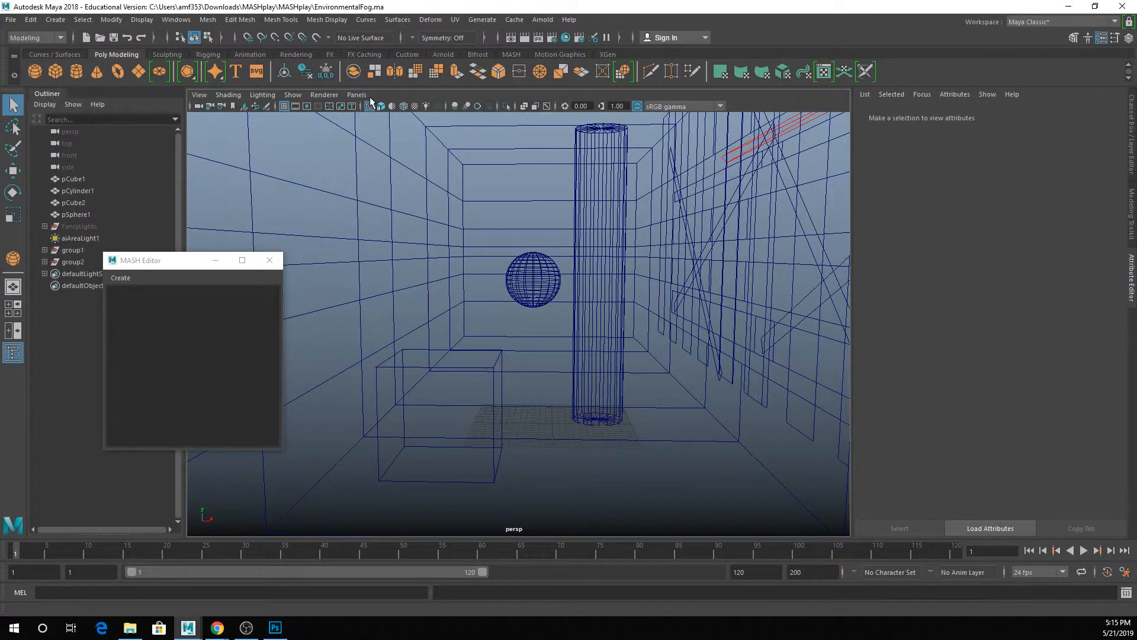
pyautogui.click(543, 20)
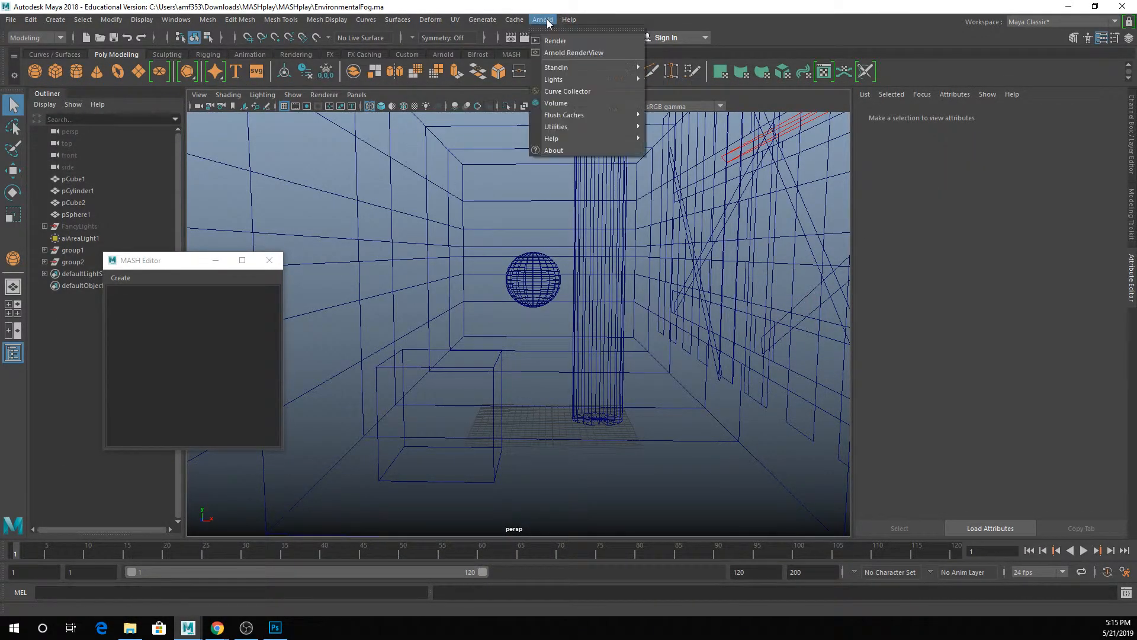
pyautogui.click(556, 54)
pyautogui.click(709, 79)
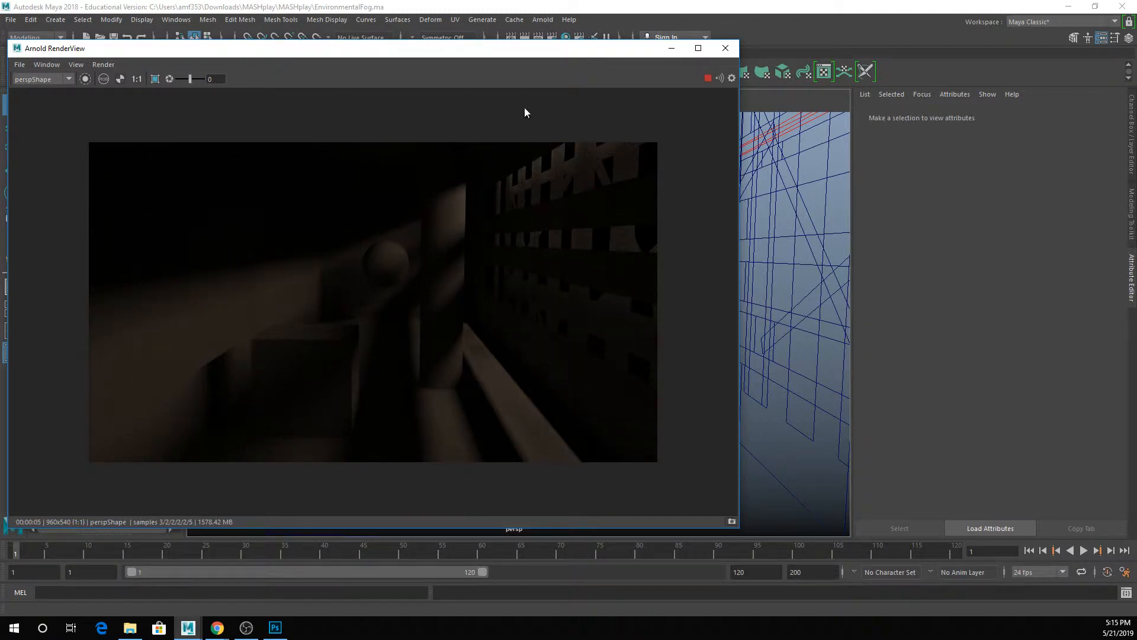
pyautogui.moveTo(578, 53); pyautogui.dragTo(573, 73)
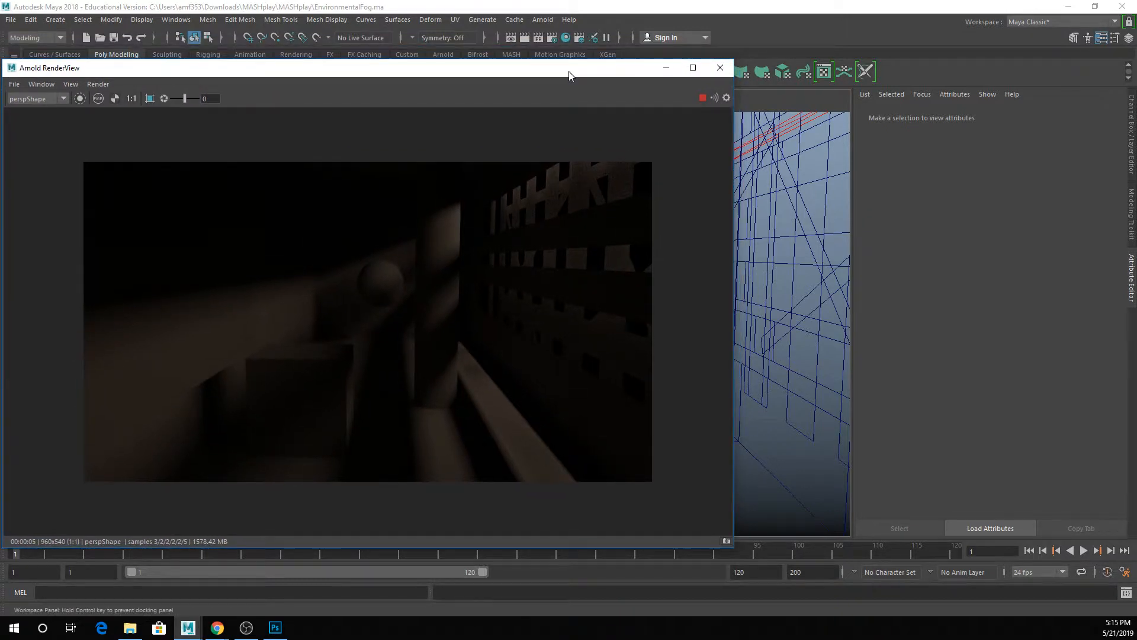
# - In the Arnold Renderer settings, create an aiFog as the environment's atmosphere
pyautogui.click(552, 40)
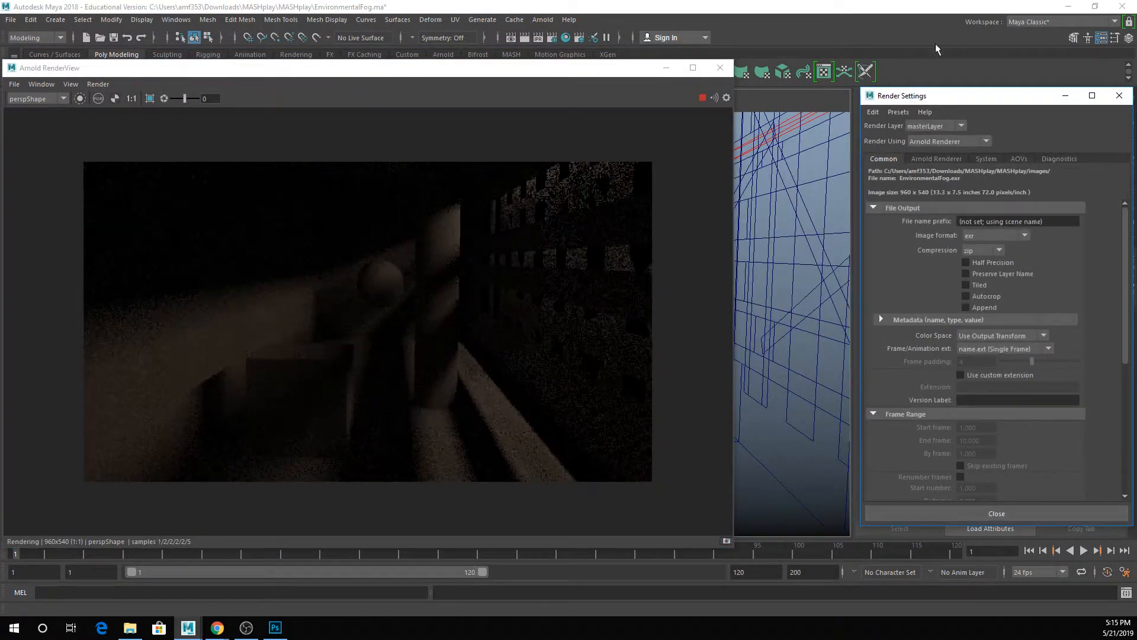
pyautogui.moveTo(1049, 94); pyautogui.dragTo(743, 43)
pyautogui.click(762, 104)
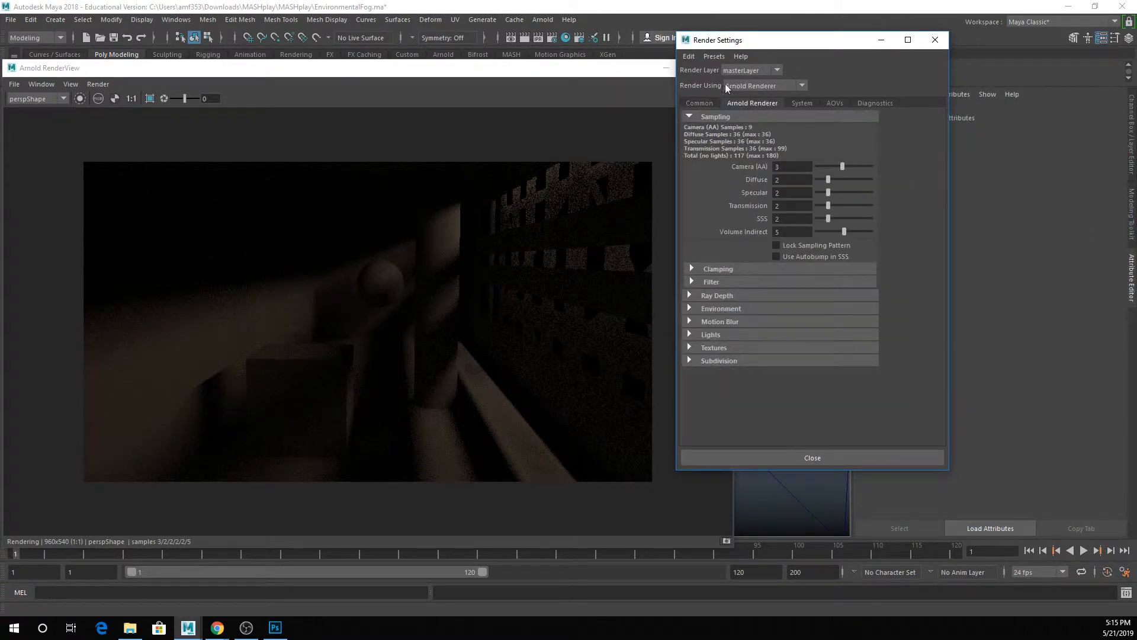
pyautogui.click(708, 309)
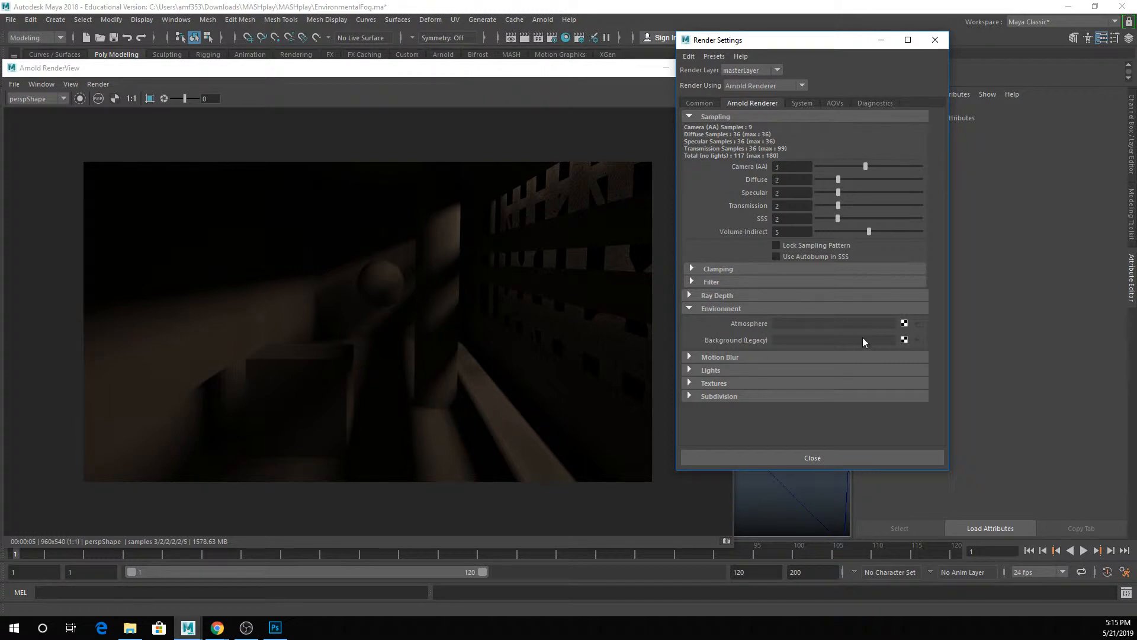
pyautogui.click(904, 324)
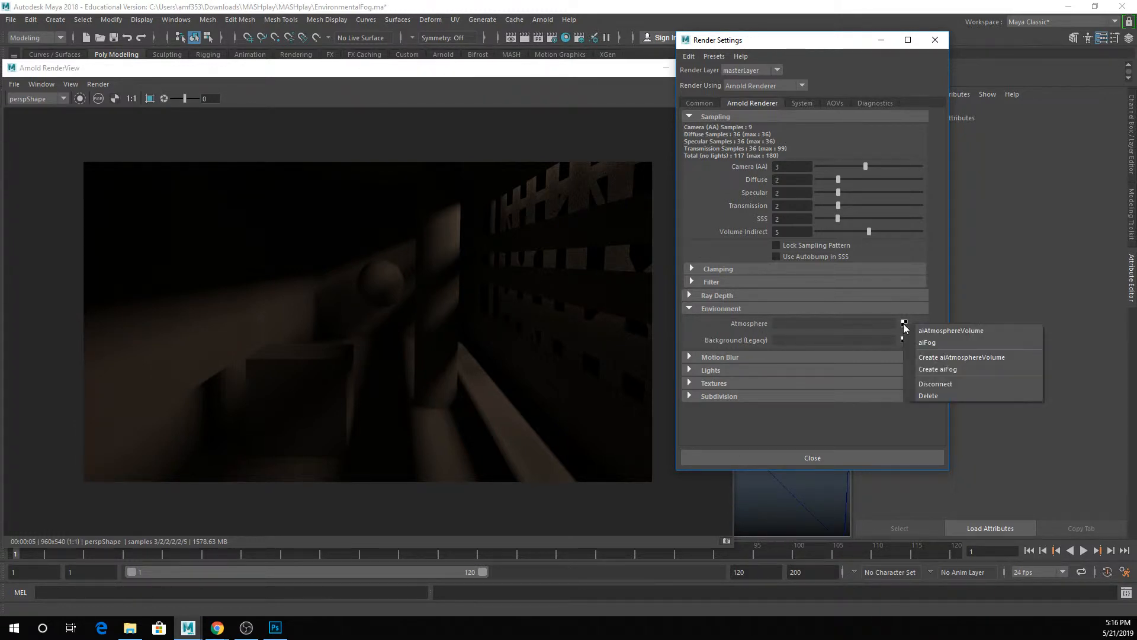
pyautogui.click(943, 369)
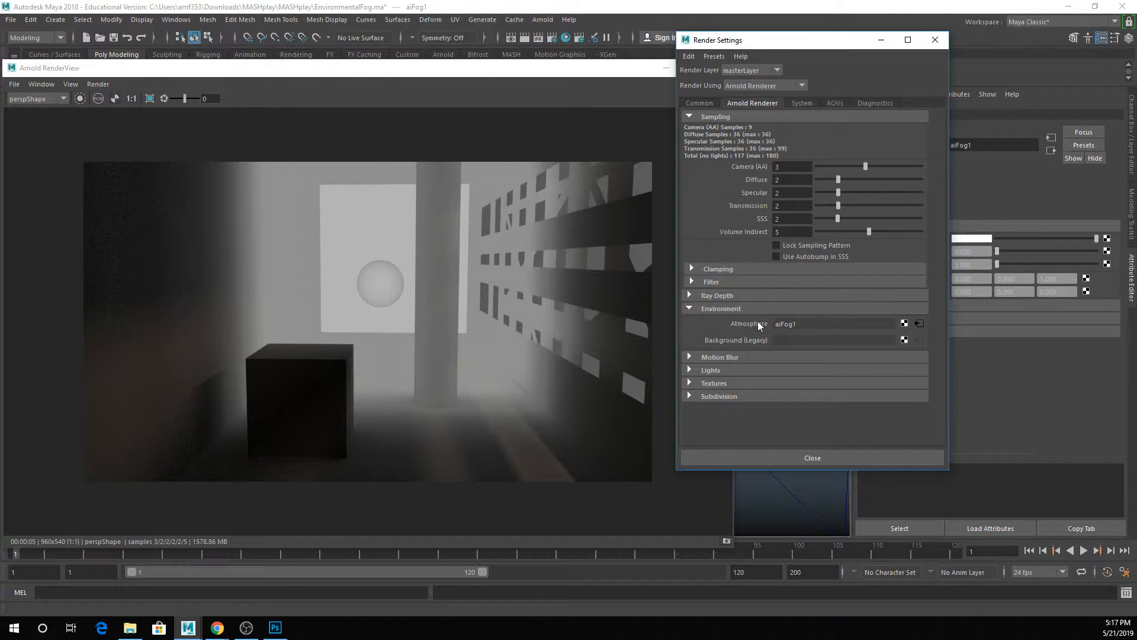
# - Minimise the Render Settings and change the aiFog color to a dark, desaturated green
pyautogui.click(881, 39)
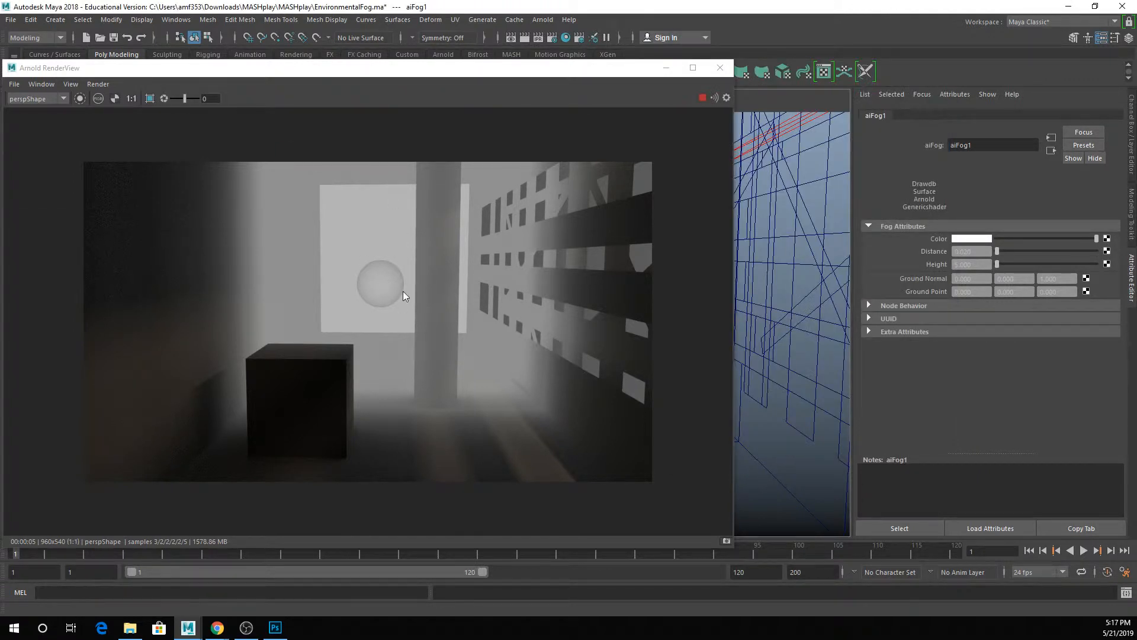
pyautogui.click(969, 239)
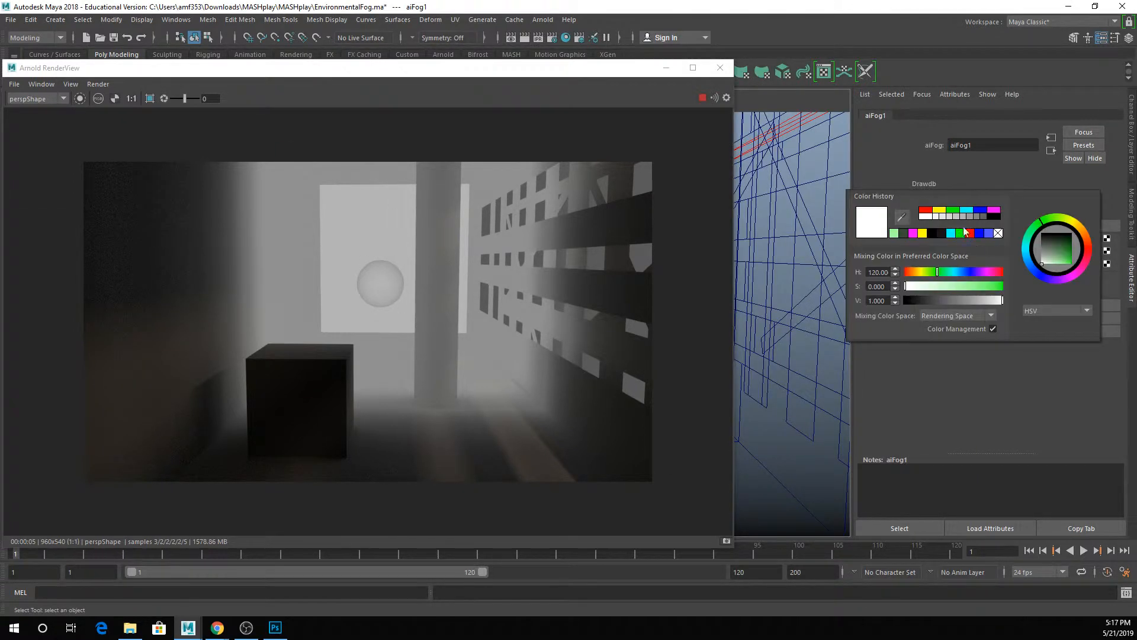
pyautogui.click(953, 210)
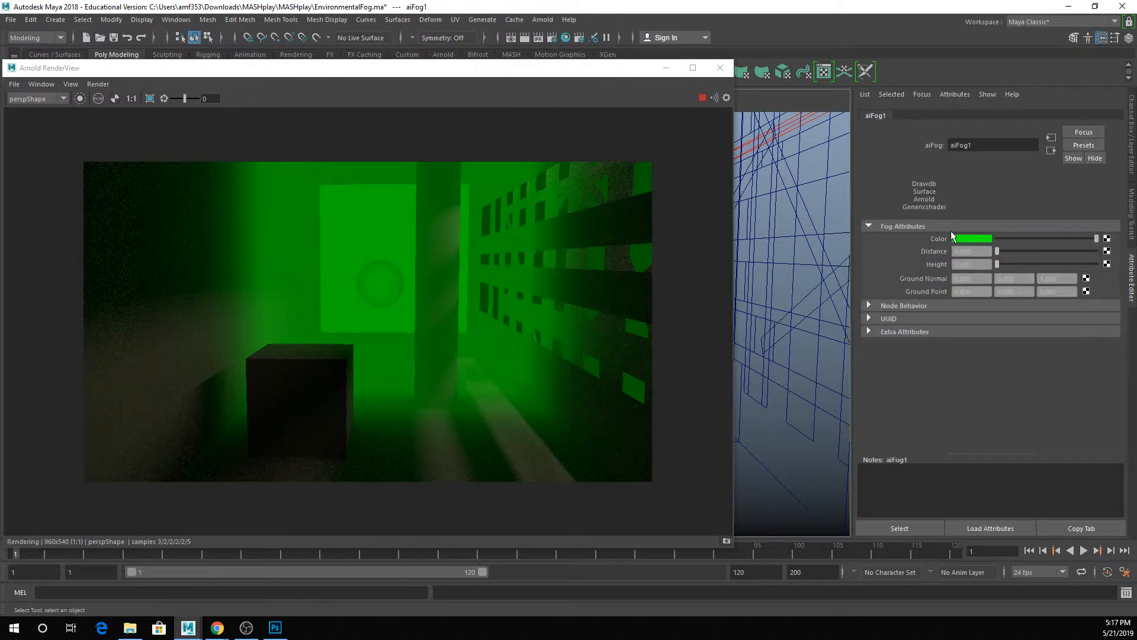
pyautogui.click(963, 240)
pyautogui.click(941, 344)
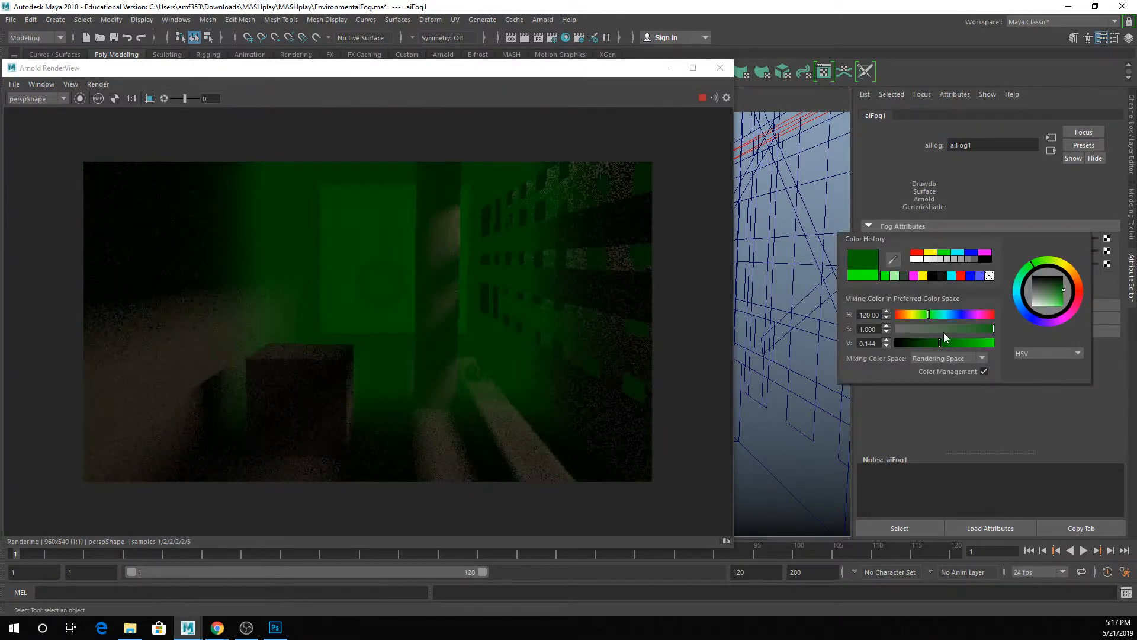
pyautogui.click(944, 330)
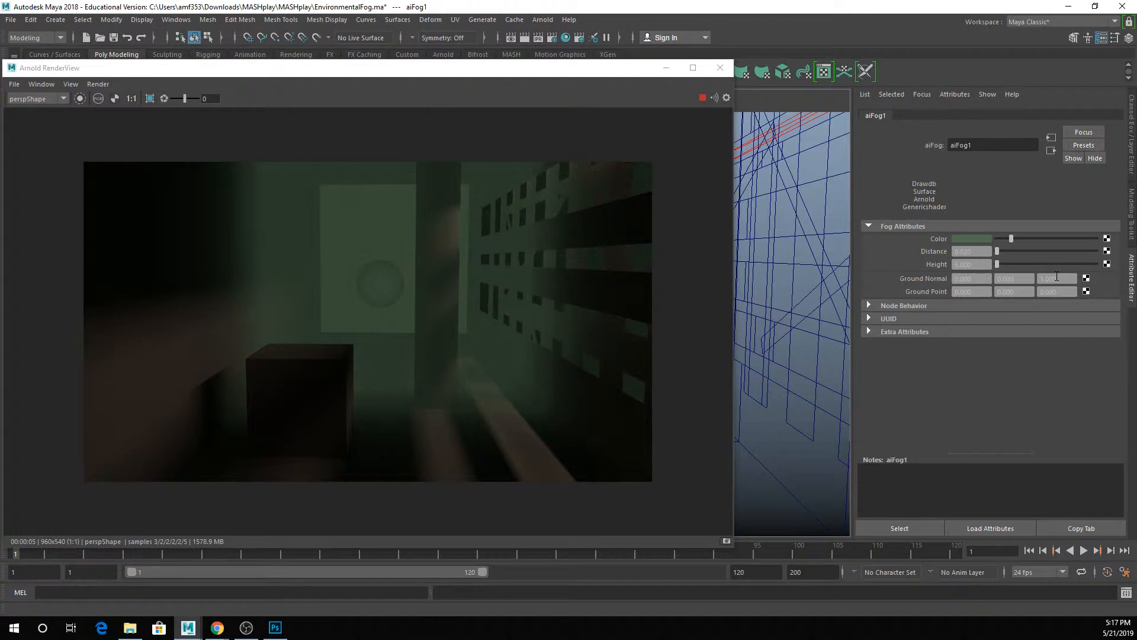
# - Lay the fog along the floor by setting the aiFog Ground Normal to 1 in Y and 0 in Z
pyautogui.moveTo(393, 66); pyautogui.dragTo(503, 30)
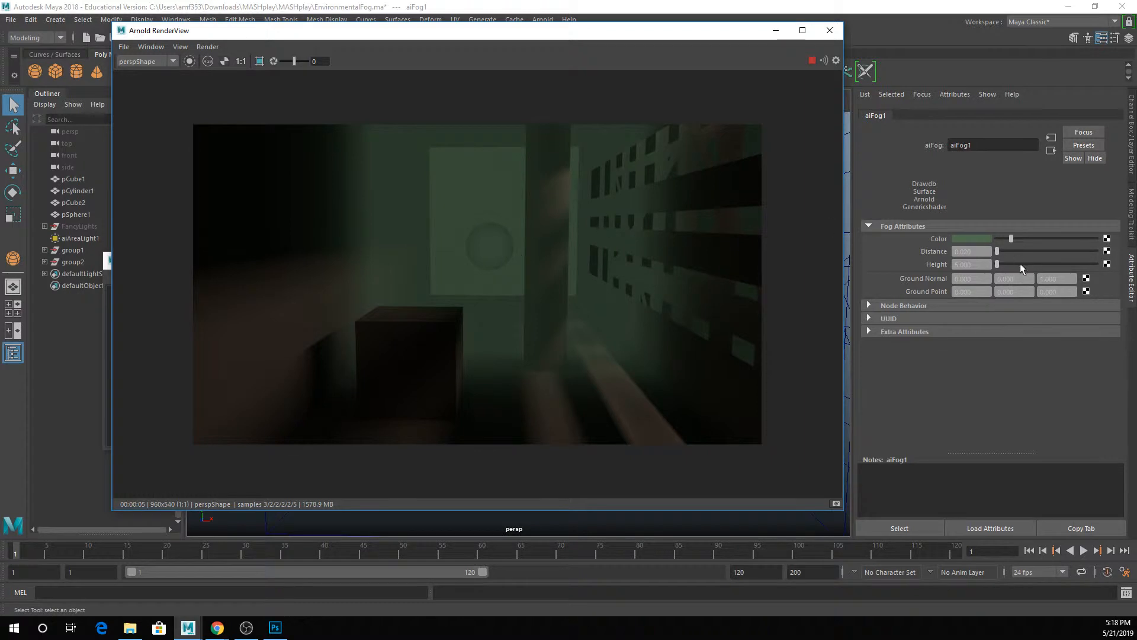
pyautogui.click(1014, 278)
pyautogui.write('1')
pyautogui.press('Return')
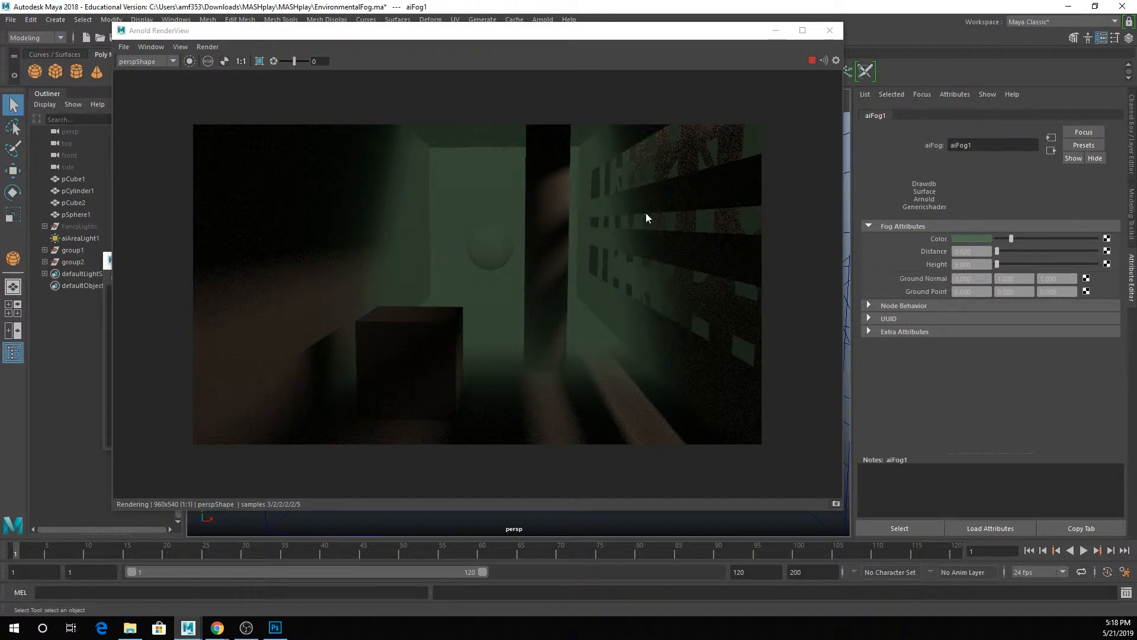
pyautogui.moveTo(1059, 278); pyautogui.dragTo(991, 270)
pyautogui.write('0')
pyautogui.press('Return')
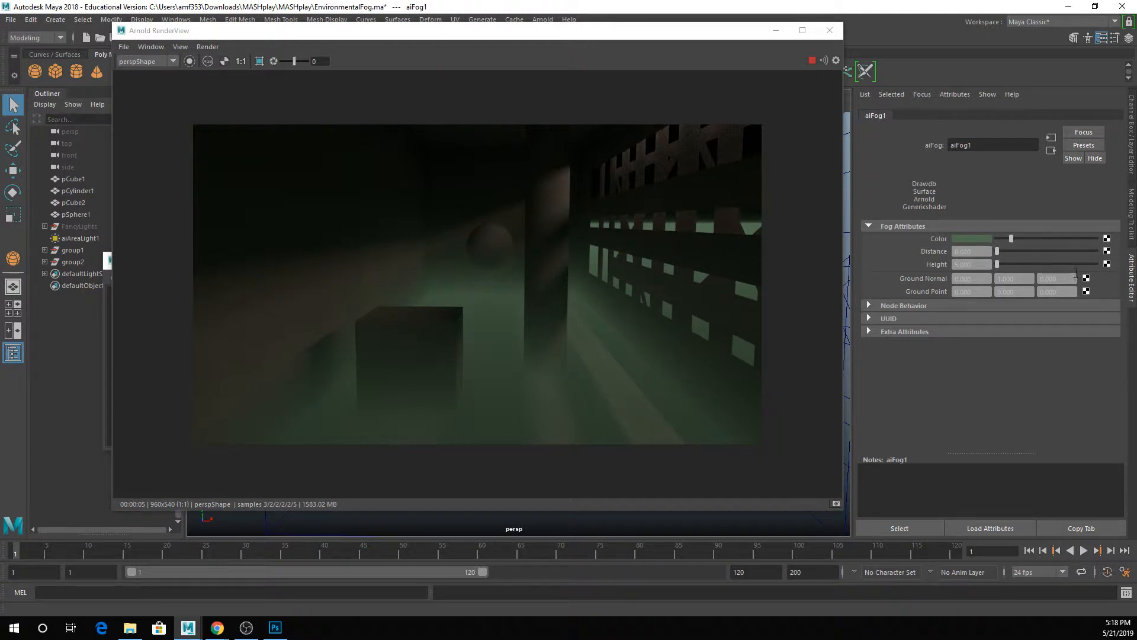
# - Set keyframes on the fog's Ground Normal Y and Z values at frame 1
pyautogui.rightClick(1027, 279)
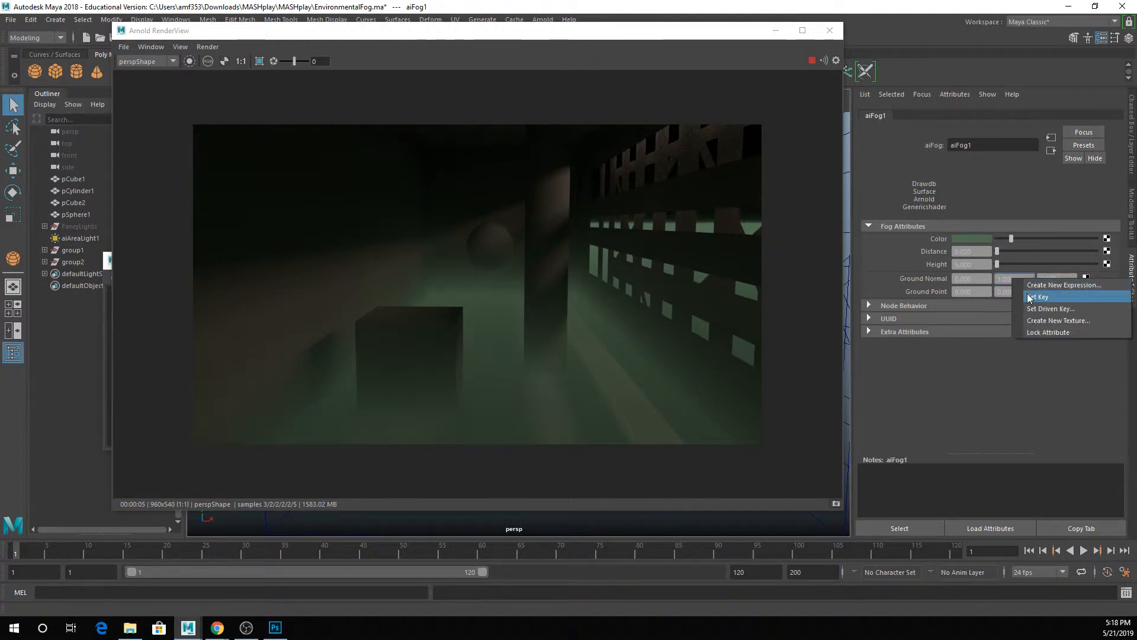
pyautogui.click(1038, 296)
pyautogui.rightClick(1058, 278)
pyautogui.click(1061, 297)
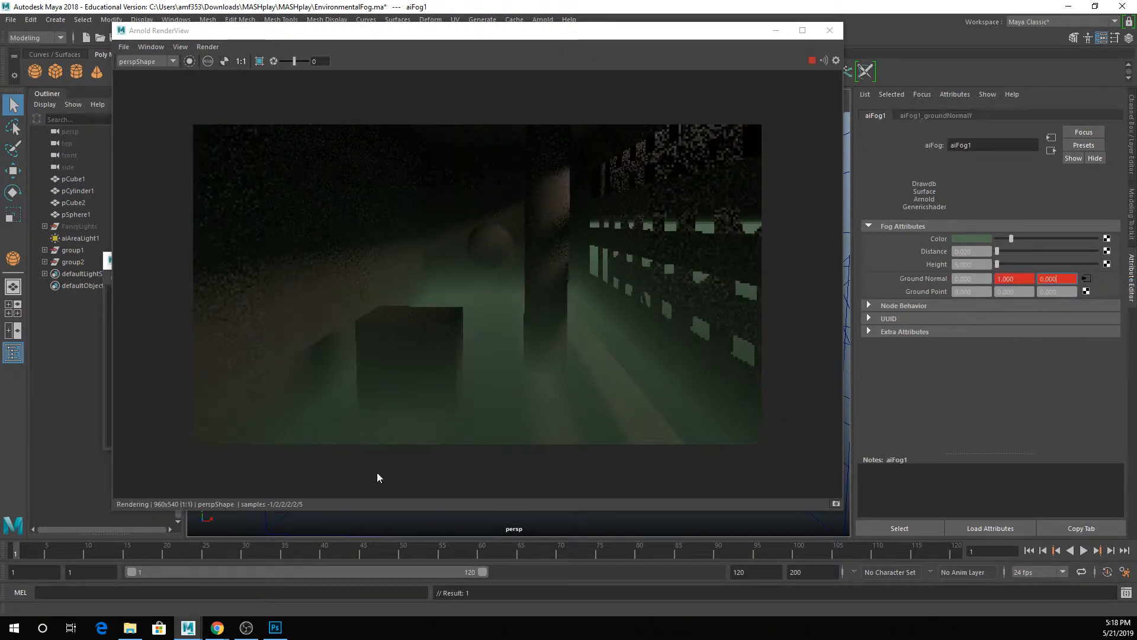
# - At frame 35, set the fog's Ground Normal to 0 in Y and 2 in Z, and key both values
pyautogui.click(284, 551)
pyautogui.click(1004, 278)
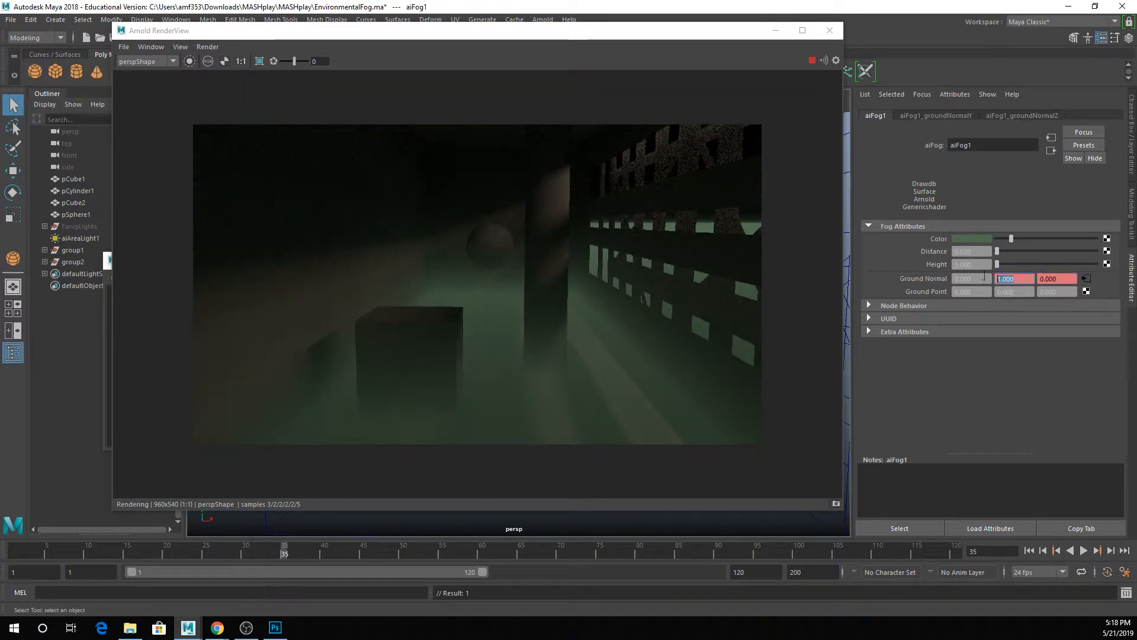
pyautogui.write('0')
pyautogui.press('Tab')
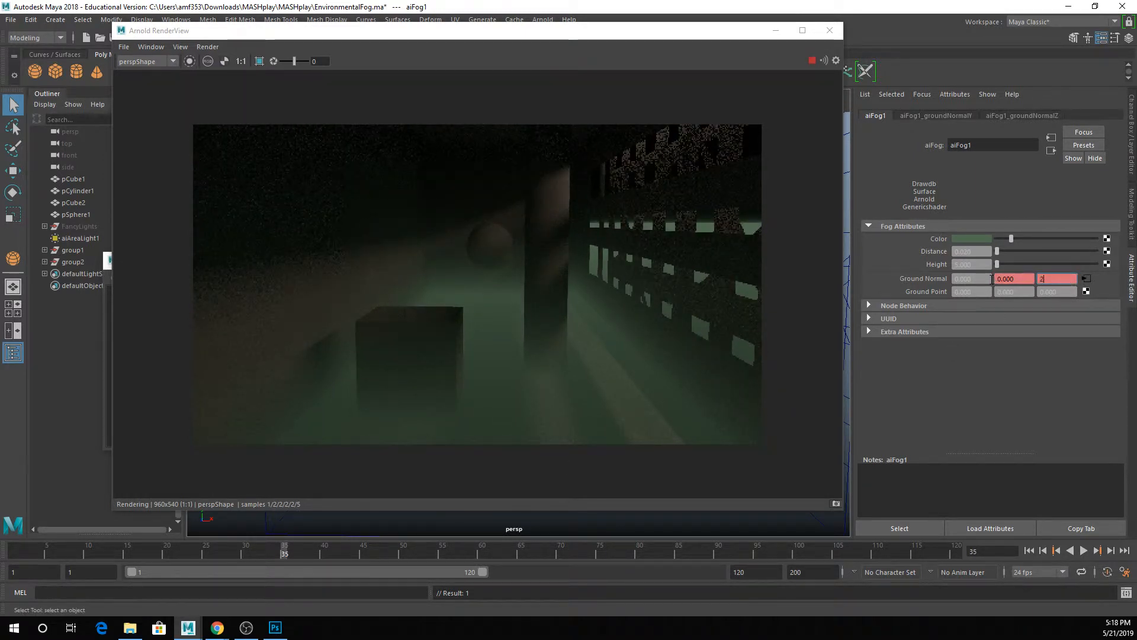
pyautogui.write('2')
pyautogui.press('Return')
pyautogui.rightClick(1001, 277)
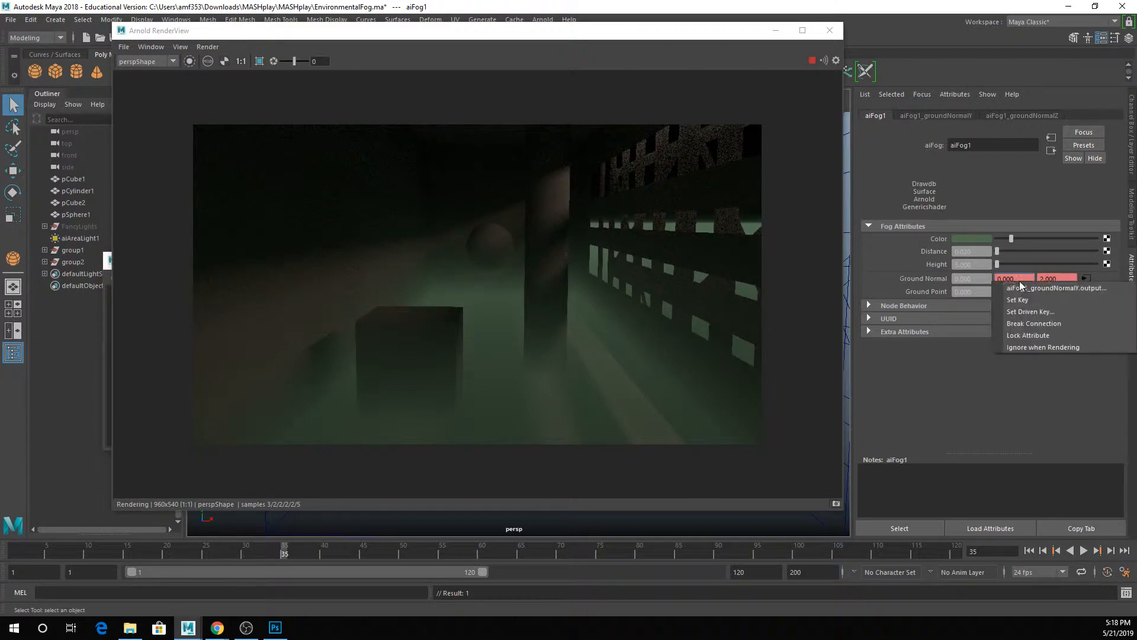
pyautogui.click(1043, 293)
pyautogui.rightClick(1051, 278)
pyautogui.click(1042, 296)
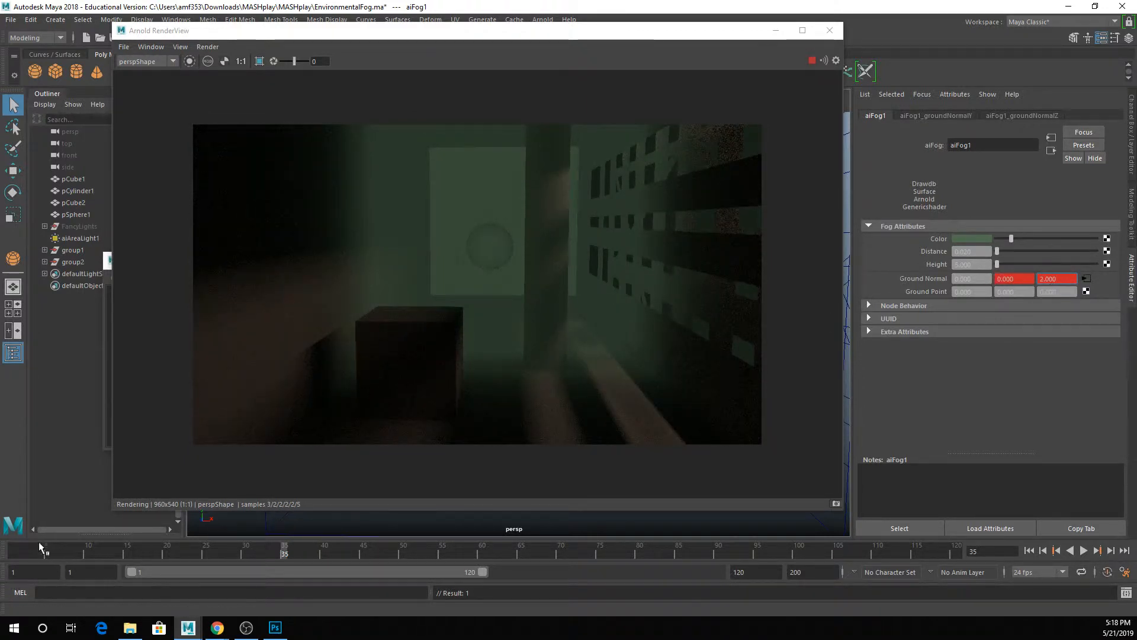
# - Return to frame 1 and break the animation connections on the fog's Ground Normal Y and Z
pyautogui.moveTo(21, 552); pyautogui.dragTo(14, 574)
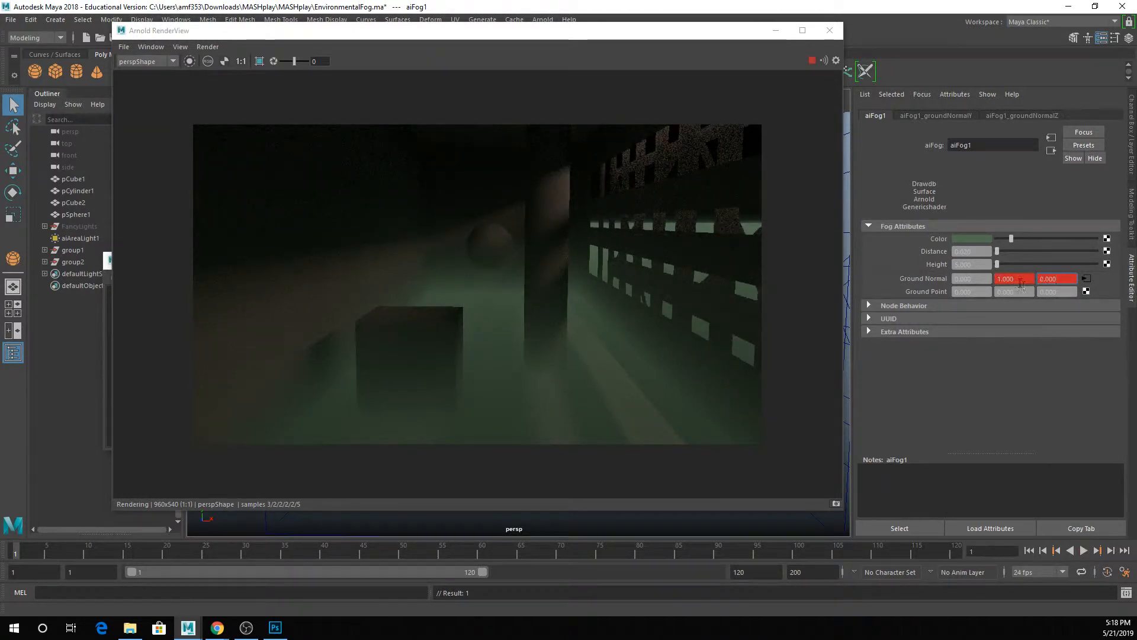
pyautogui.rightClick(1019, 283)
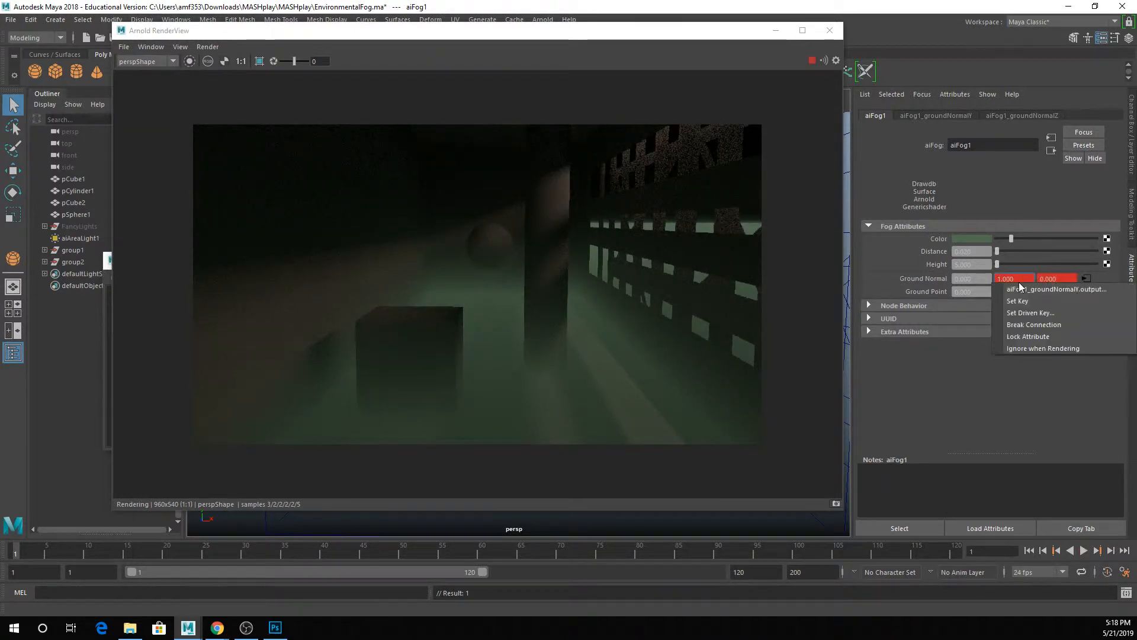
pyautogui.click(1029, 326)
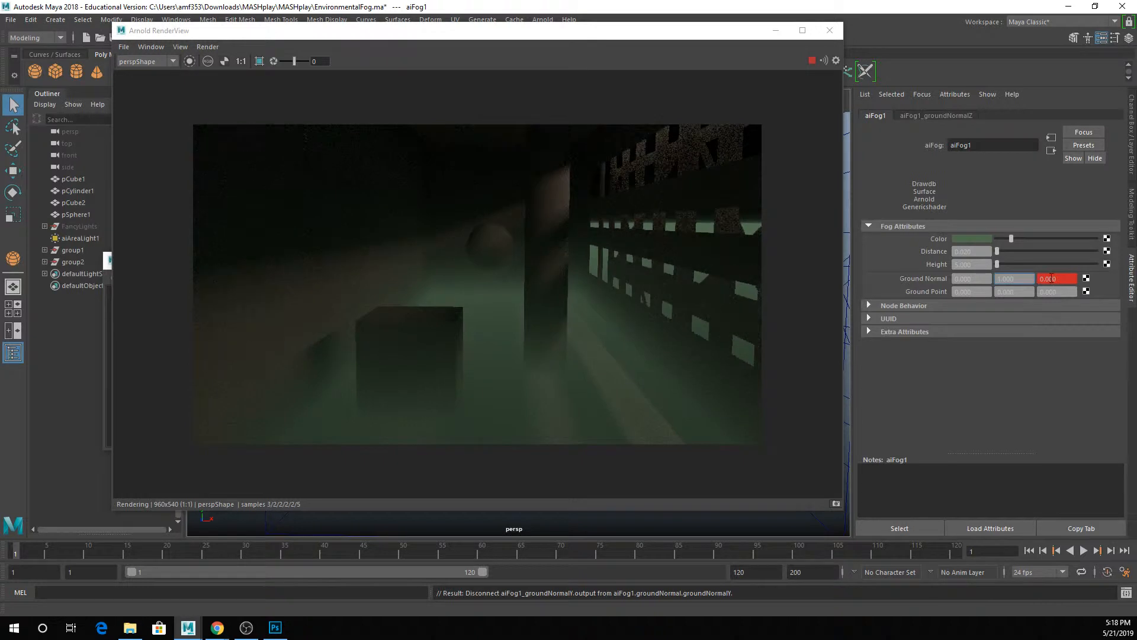
pyautogui.rightClick(1051, 278)
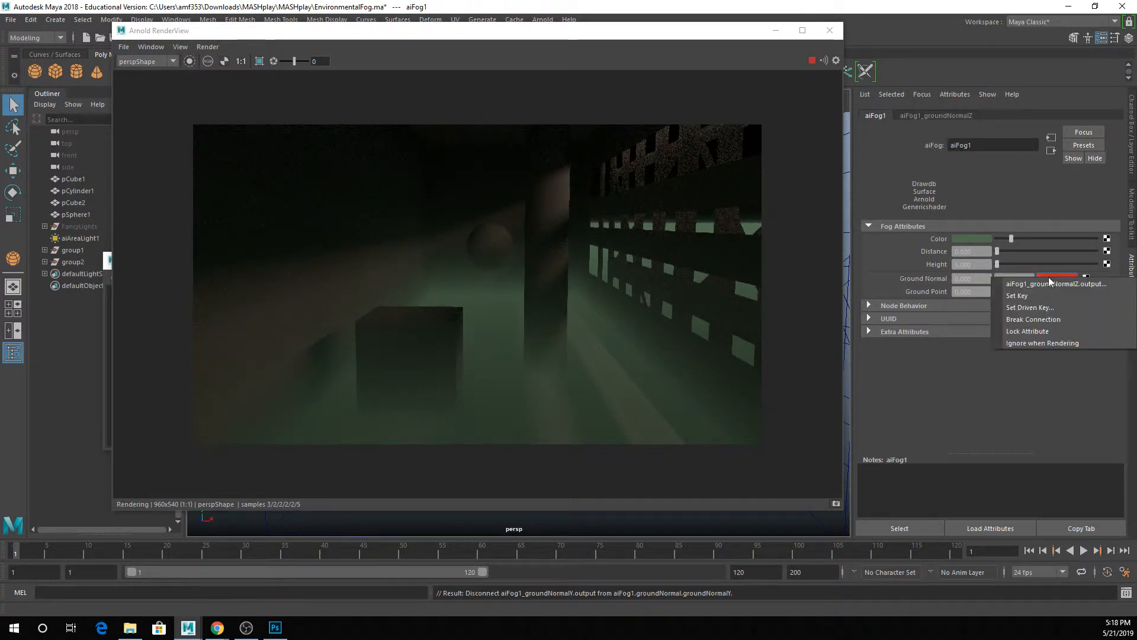
pyautogui.click(1048, 320)
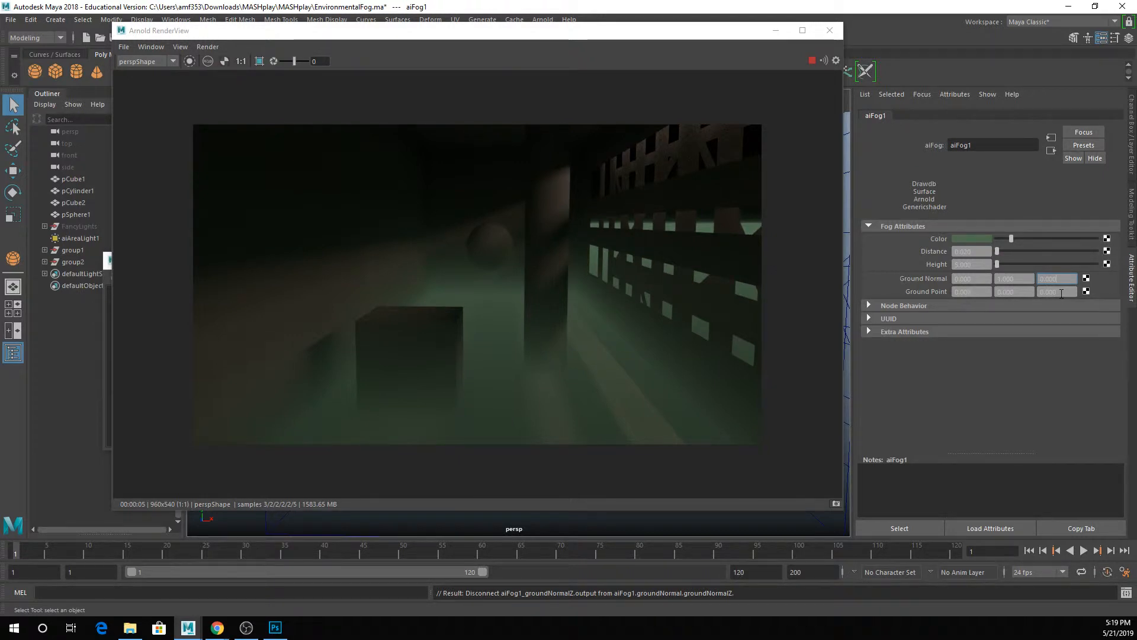
# - Try the fog's Ground Point Y at 50, then reduce it to 20
pyautogui.click(1010, 292)
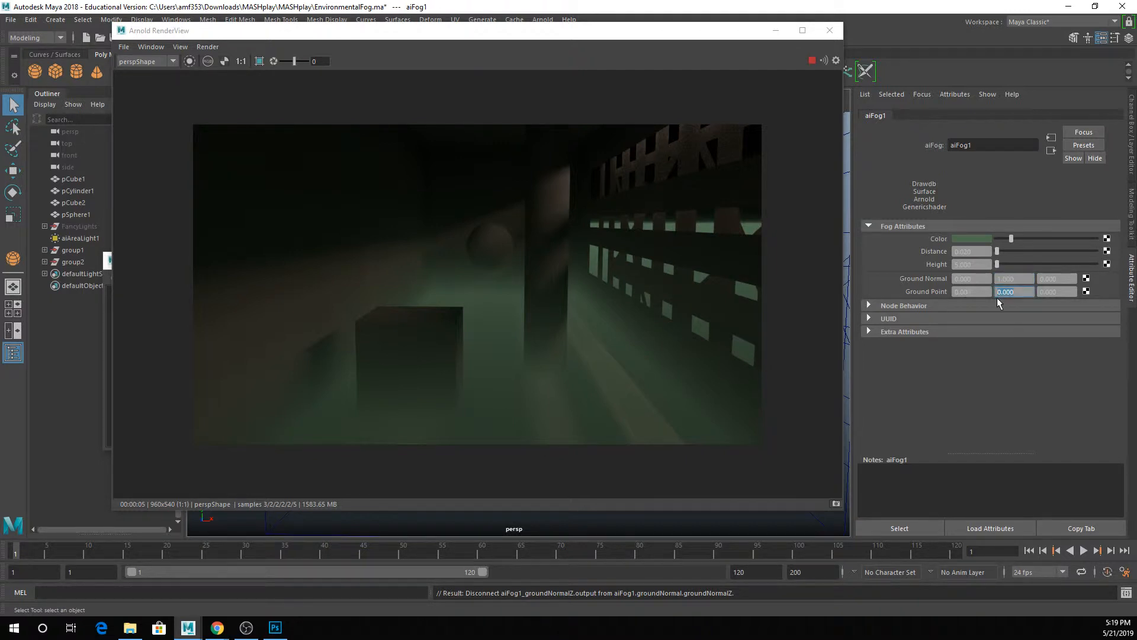
pyautogui.write('50')
pyautogui.press('Return')
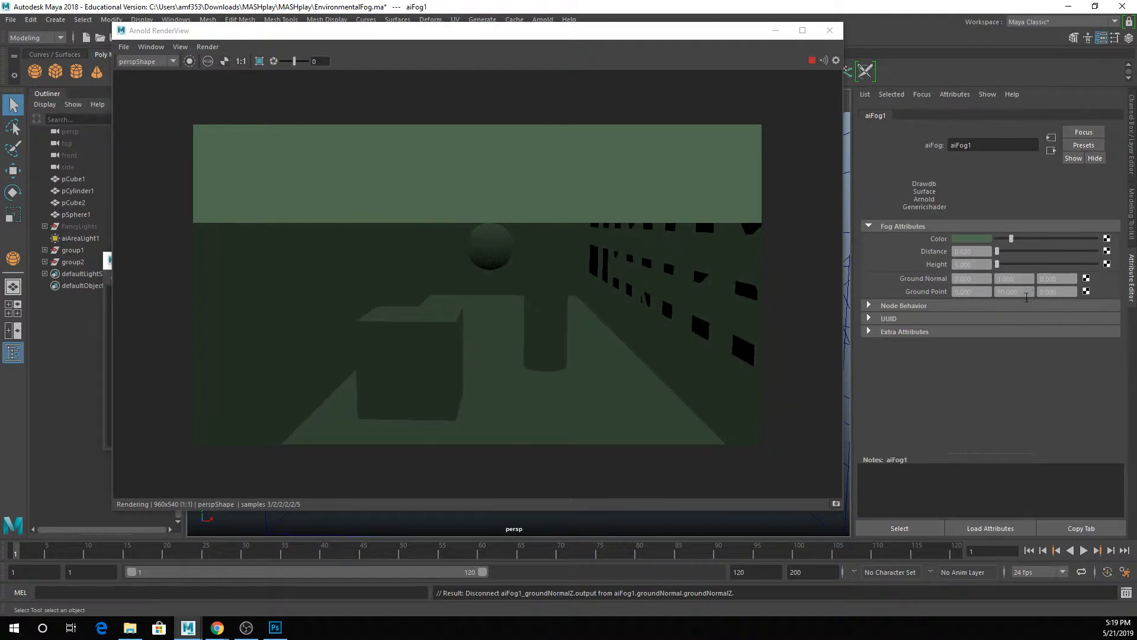
pyautogui.moveTo(1026, 296); pyautogui.dragTo(926, 286)
pyautogui.write('20')
pyautogui.press('Return')
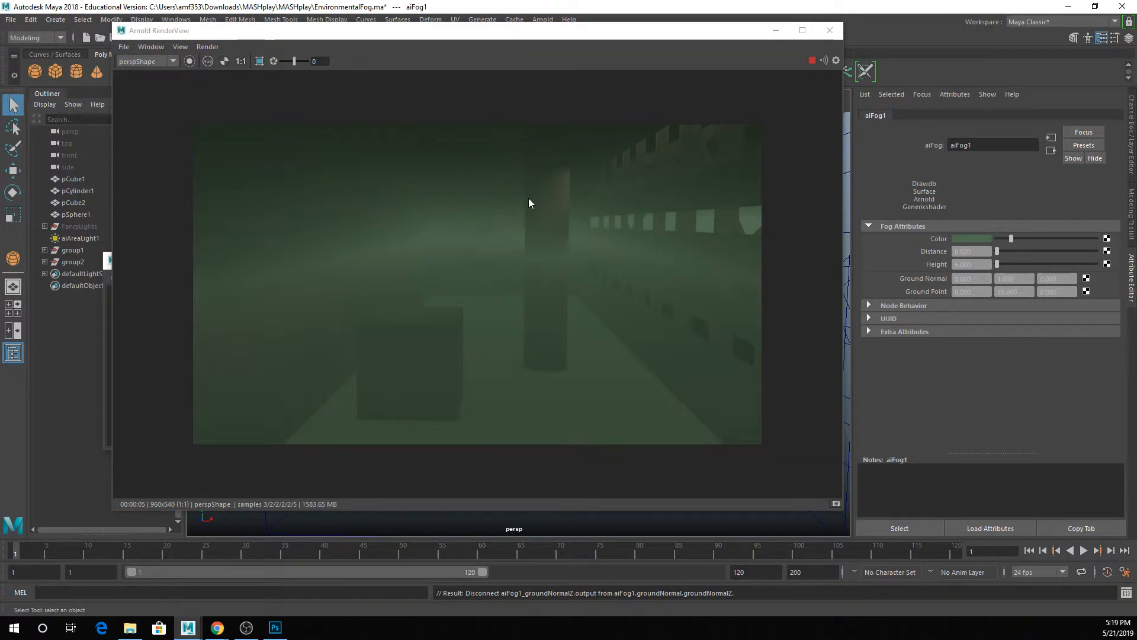
# - Try a fog Height of about 18, then set it to 1
pyautogui.moveTo(997, 263); pyautogui.dragTo(904, 268)
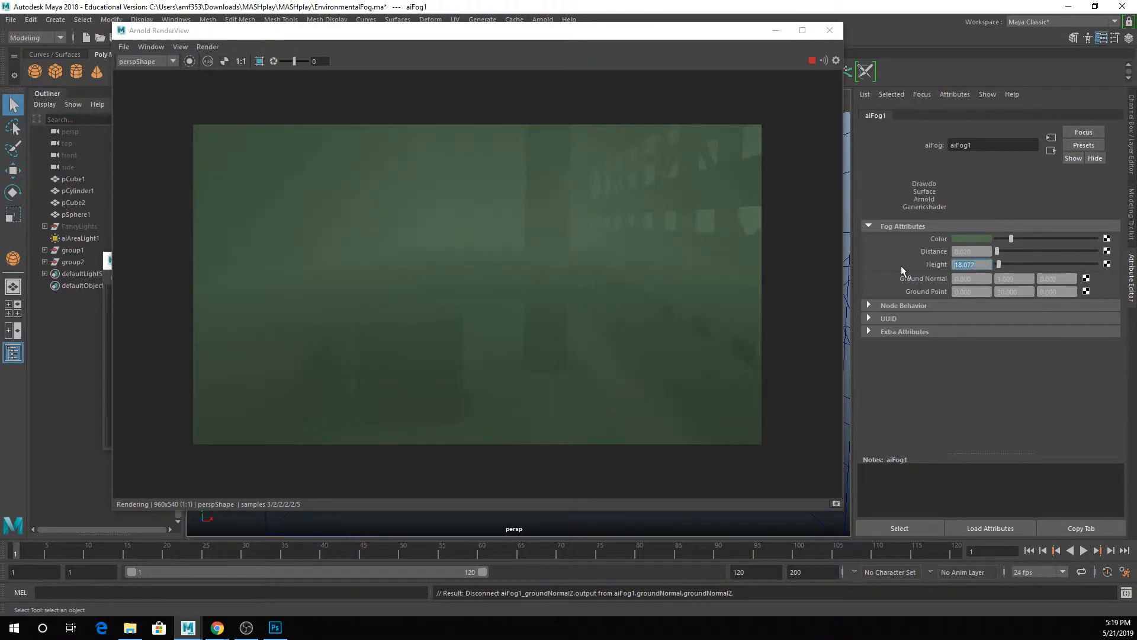
pyautogui.write('1')
pyautogui.press('Return')
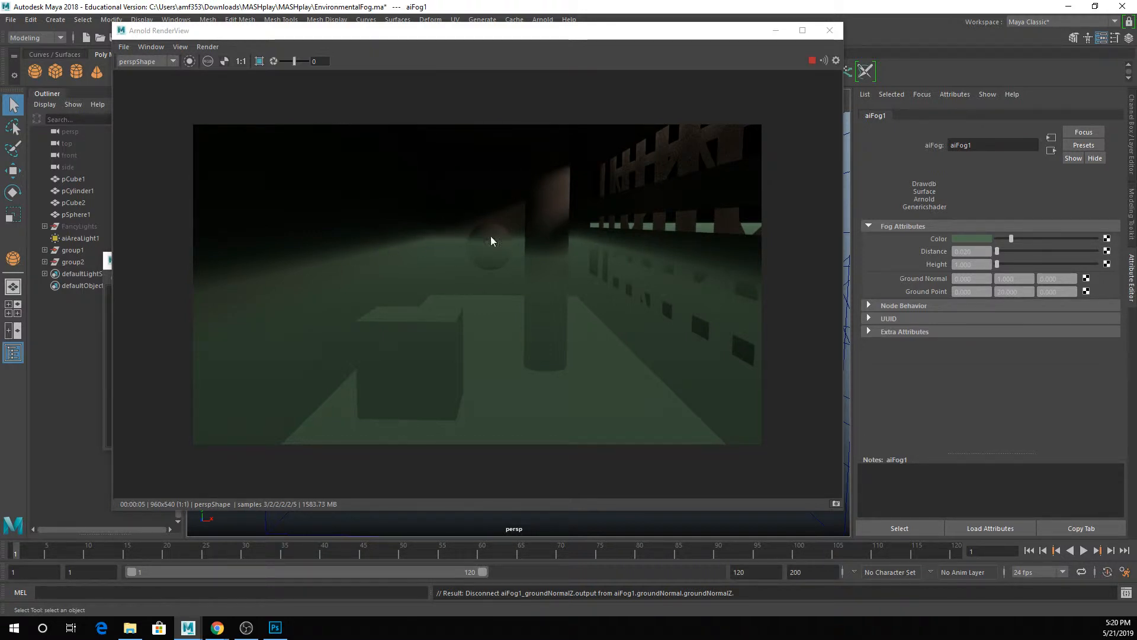
# - Lower the fog's Ground Point Y to -10 and raise its Height to about 6
pyautogui.click(1014, 291)
pyautogui.write('-10')
pyautogui.press('Return')
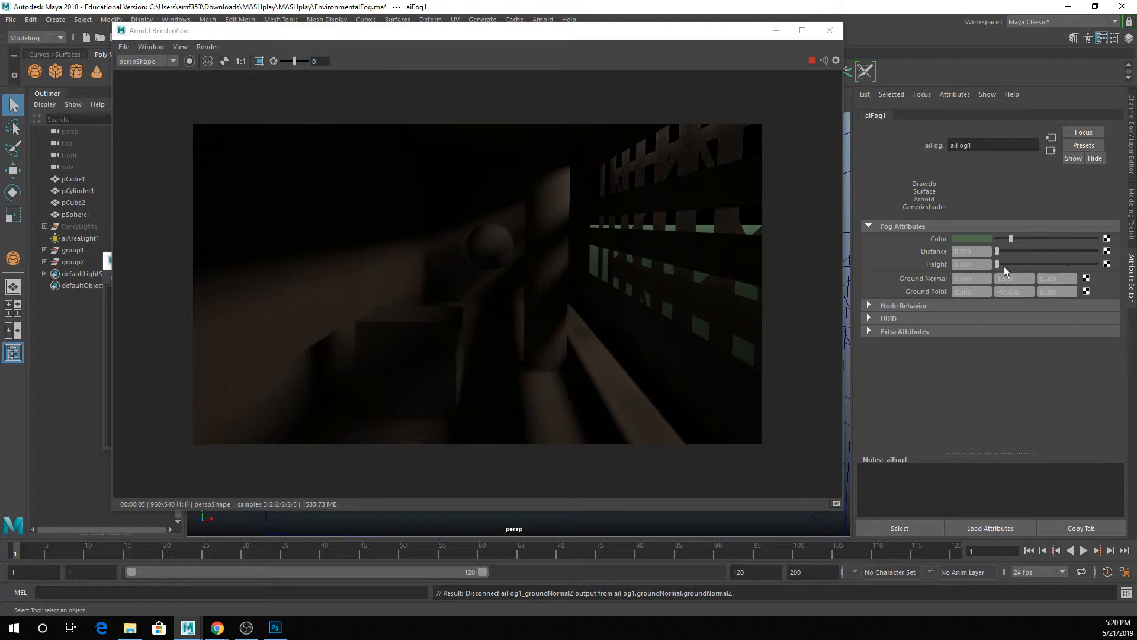
pyautogui.moveTo(1004, 265); pyautogui.dragTo(997, 266)
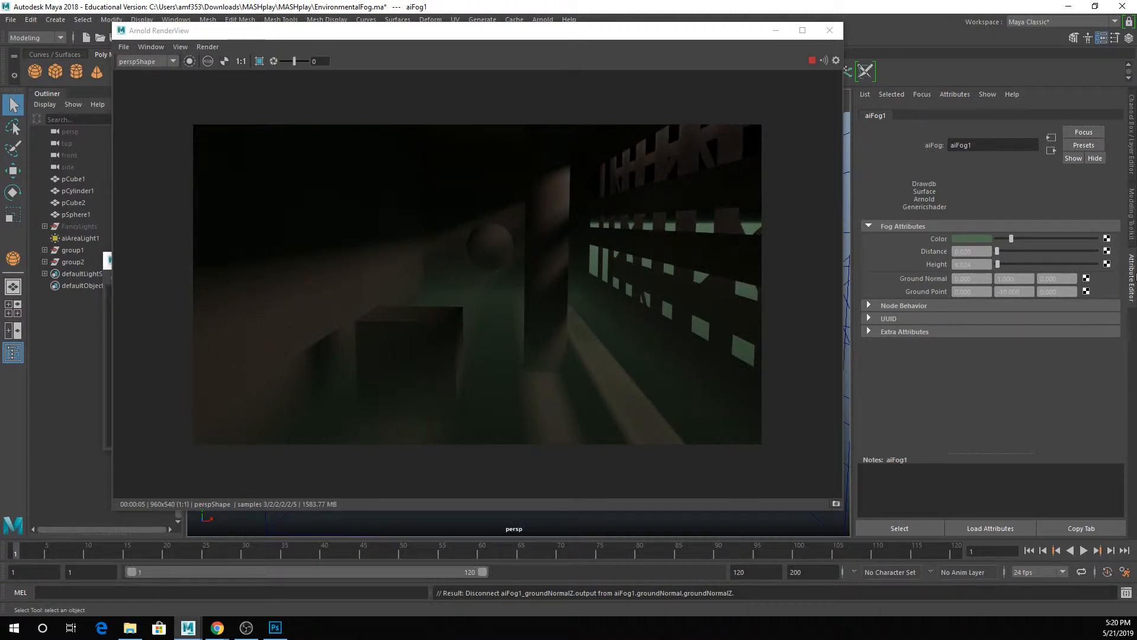
# - Return the fog's Ground Point Y to 0, and set its Height to 6 after trying about 18
pyautogui.moveTo(1021, 293); pyautogui.dragTo(958, 293)
pyautogui.write('0')
pyautogui.press('Return')
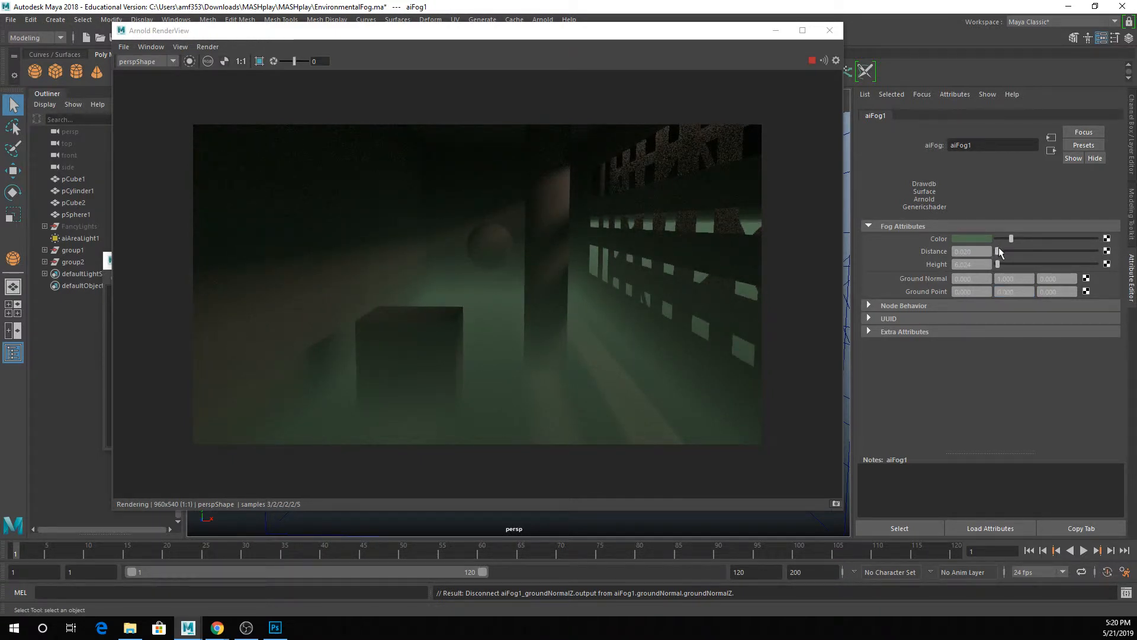
pyautogui.moveTo(999, 263); pyautogui.dragTo(997, 262)
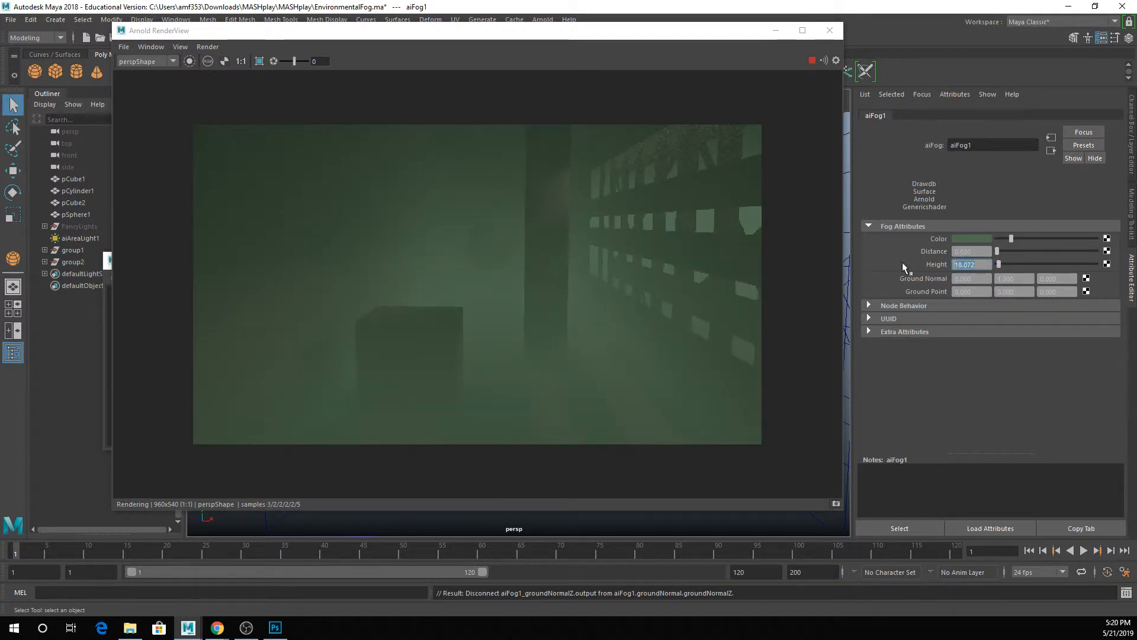
pyautogui.write('6')
pyautogui.press('Return')
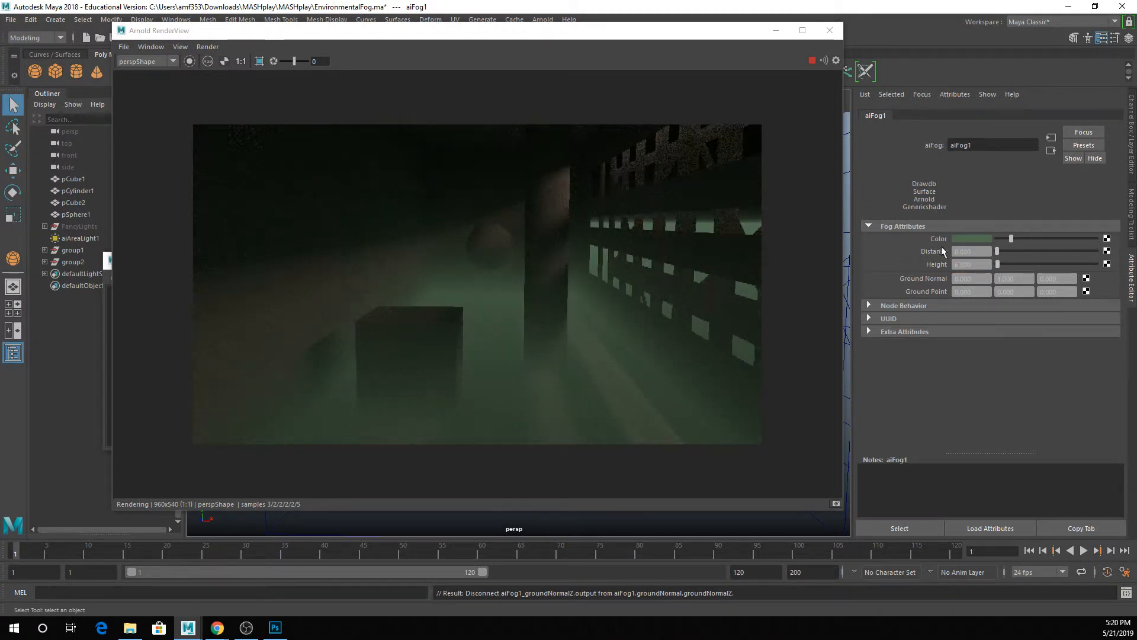
# - Try the fog Distance at 0, then restore it to 0.02
pyautogui.moveTo(996, 250); pyautogui.dragTo(990, 251)
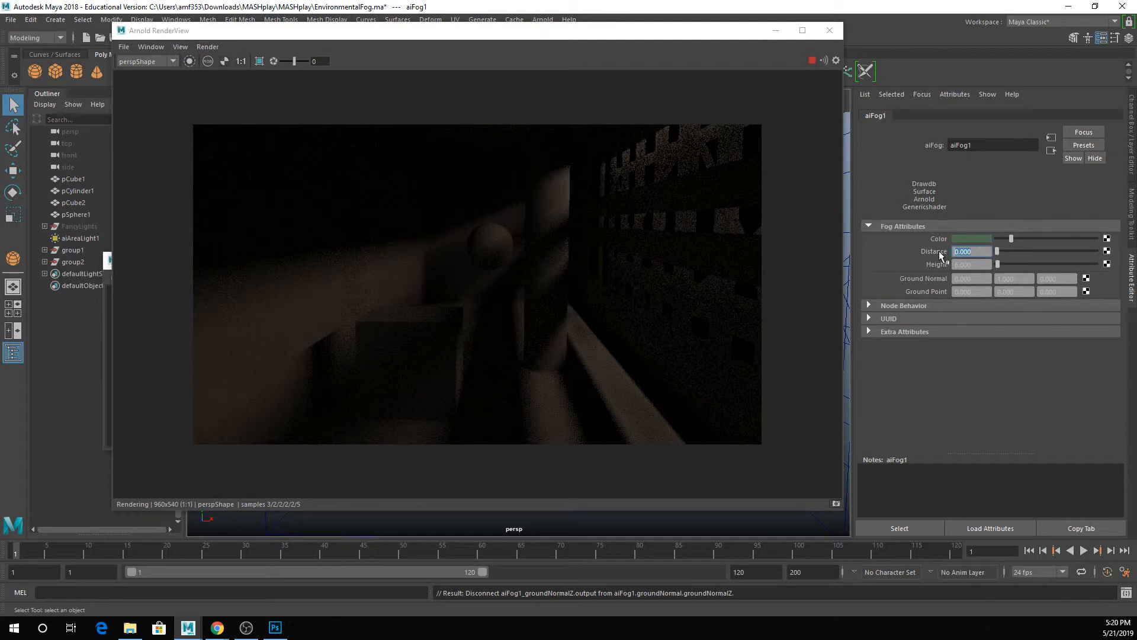
pyautogui.write('0.02')
pyautogui.press('Return')
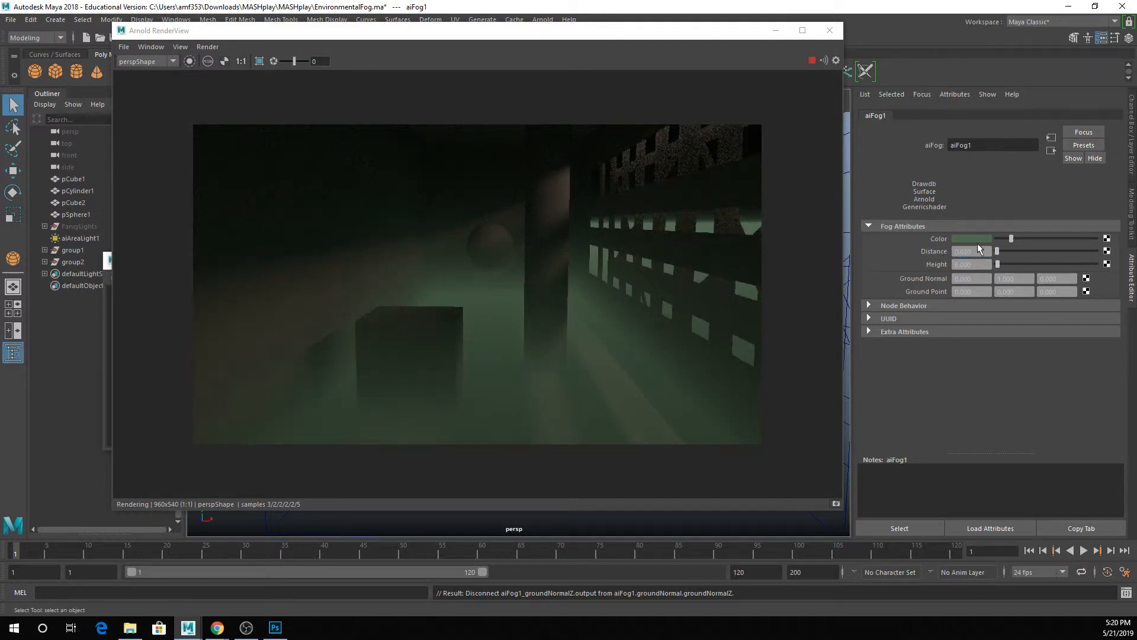
# - Thicken the low fog by setting the aiFog Distance to 0.1 and its Height to 3
pyautogui.moveTo(978, 251); pyautogui.dragTo(961, 251)
pyautogui.write('0.1')
pyautogui.press('Return')
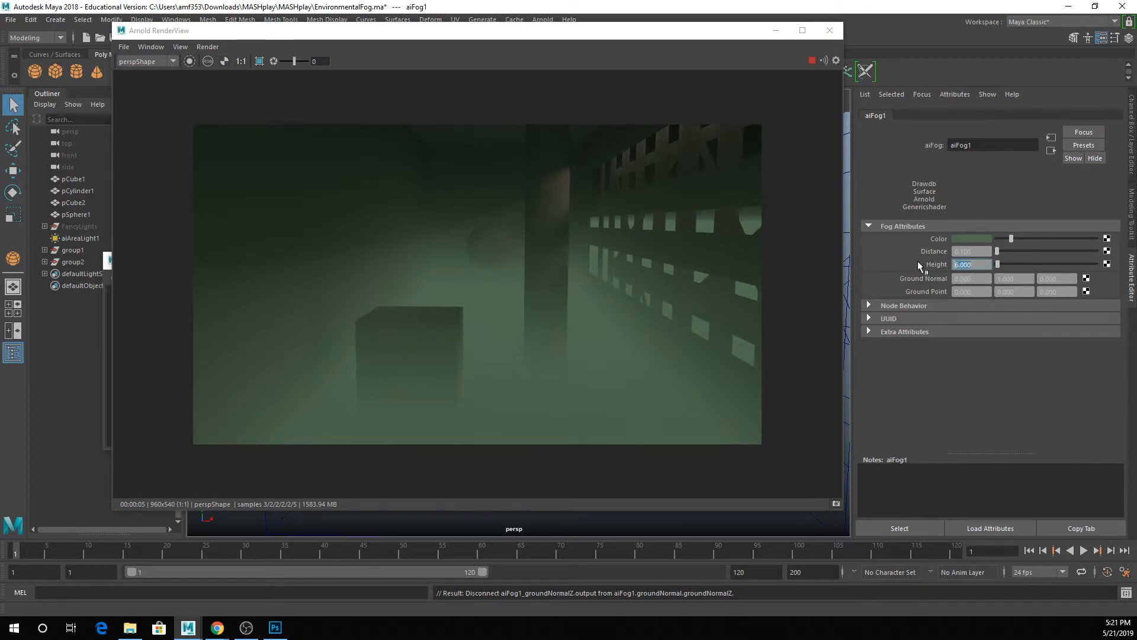
pyautogui.write('3')
pyautogui.press('Return')
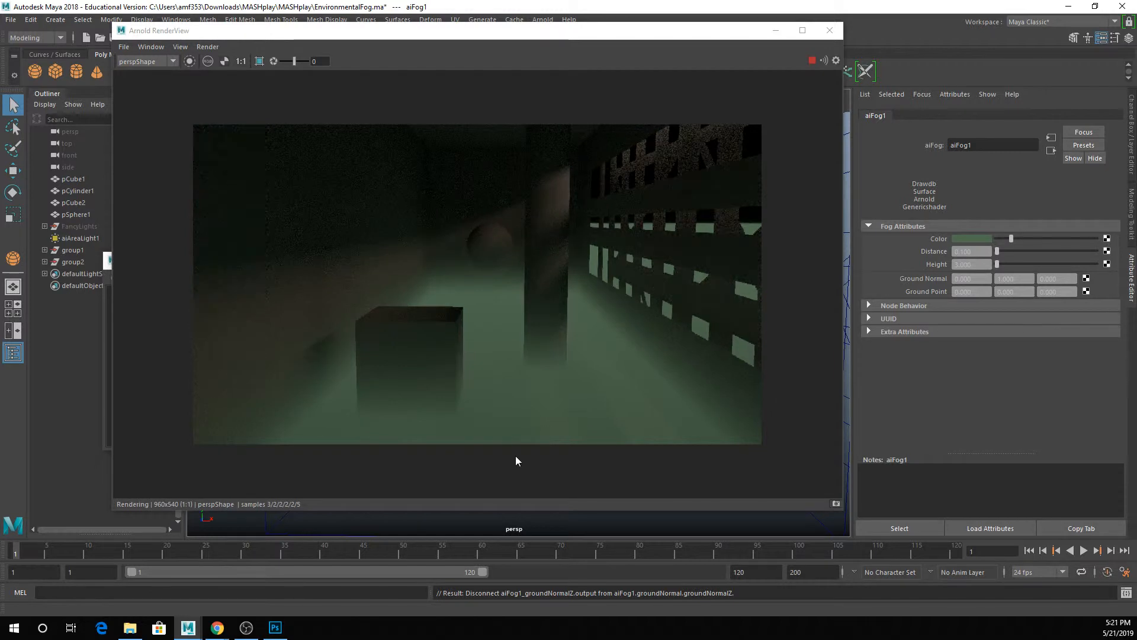
# - Map a 2D Noise texture onto the aiFog Height attribute
pyautogui.click(1109, 266)
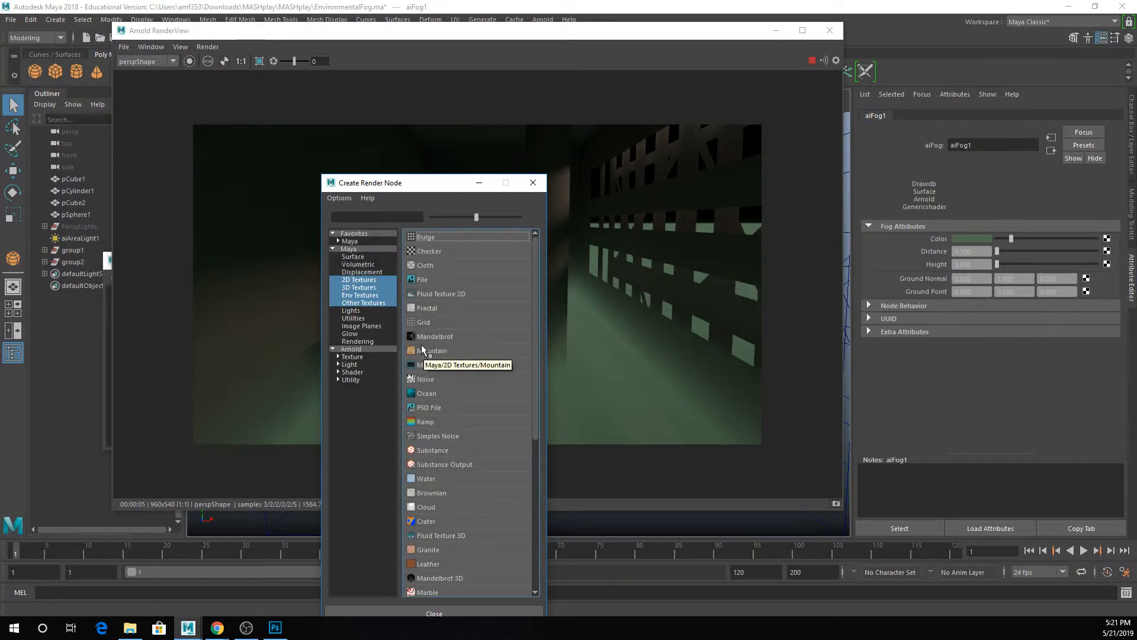
pyautogui.click(424, 379)
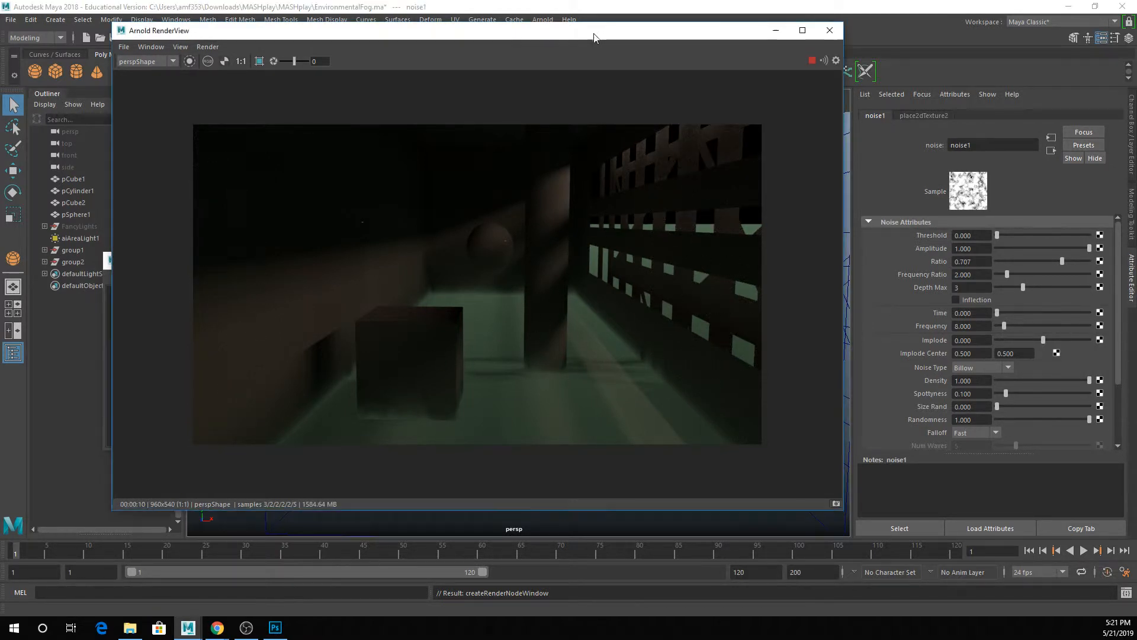
# - Reopen the atmosphere's aiFog attributes and raise the fog Distance to 1 after trying 0.2
pyautogui.moveTo(594, 35); pyautogui.dragTo(545, 70)
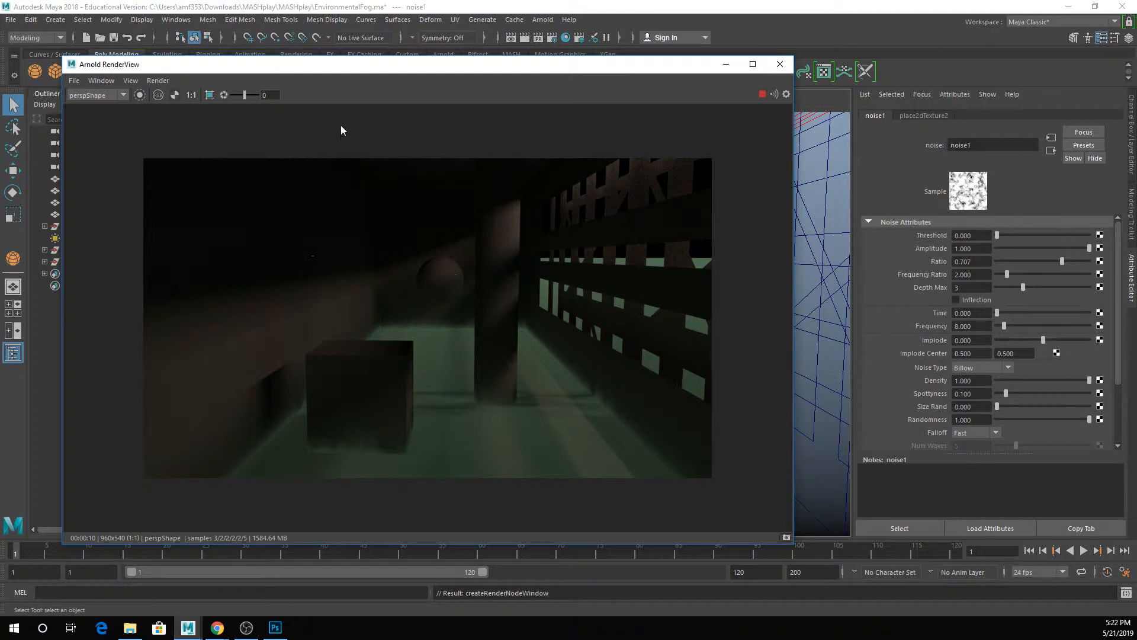
pyautogui.click(553, 37)
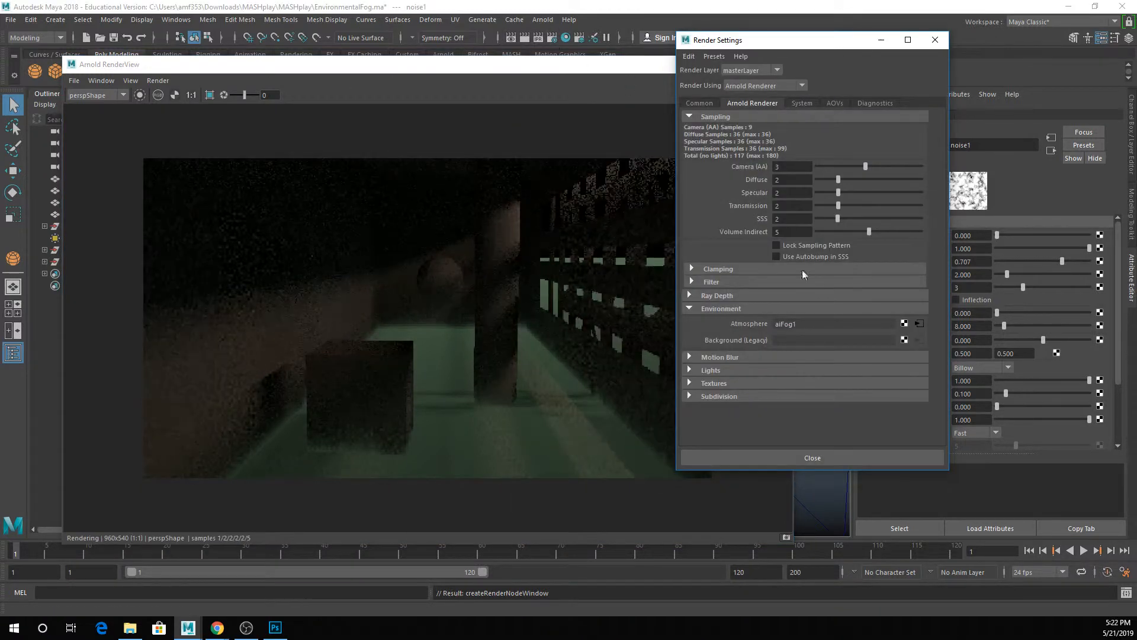
pyautogui.click(918, 322)
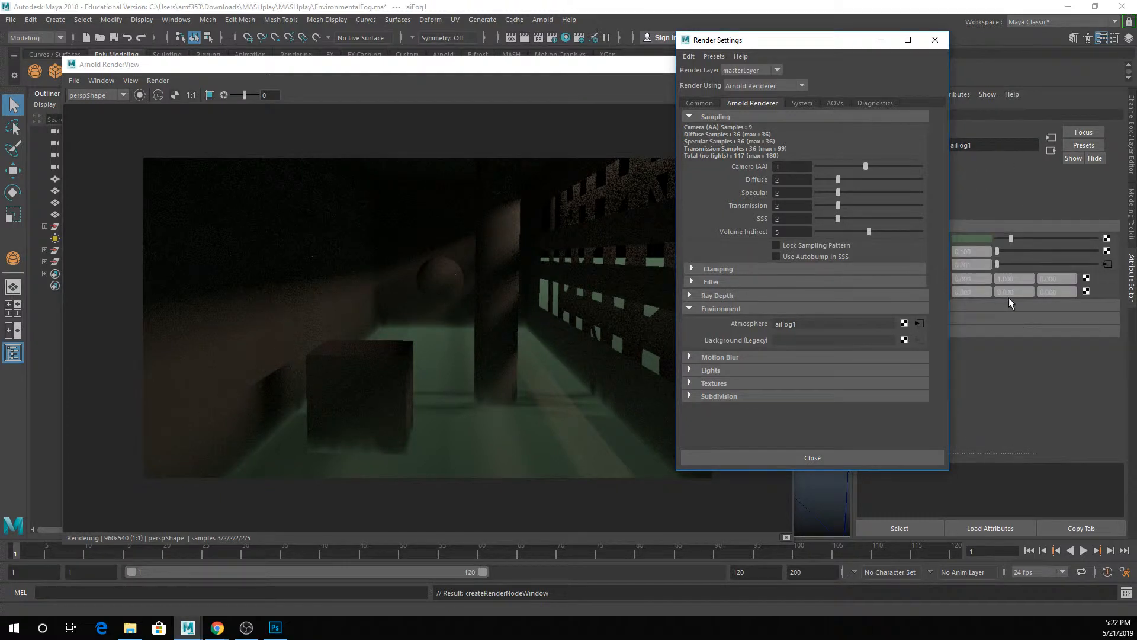
pyautogui.click(935, 40)
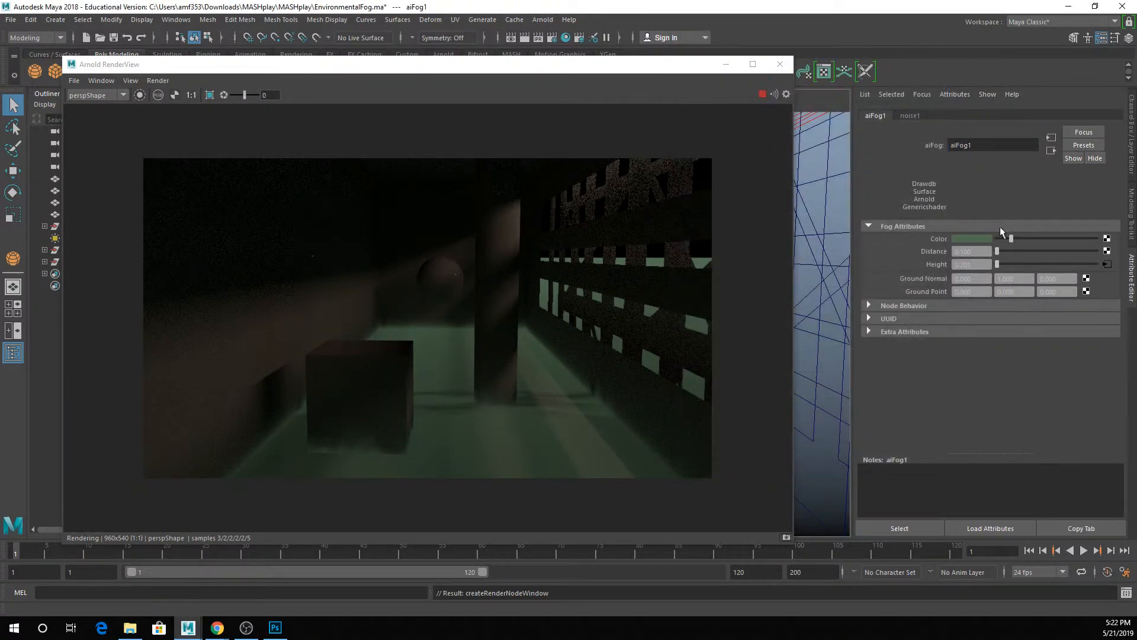
pyautogui.moveTo(973, 253); pyautogui.dragTo(963, 254)
pyautogui.write('2')
pyautogui.press('Return')
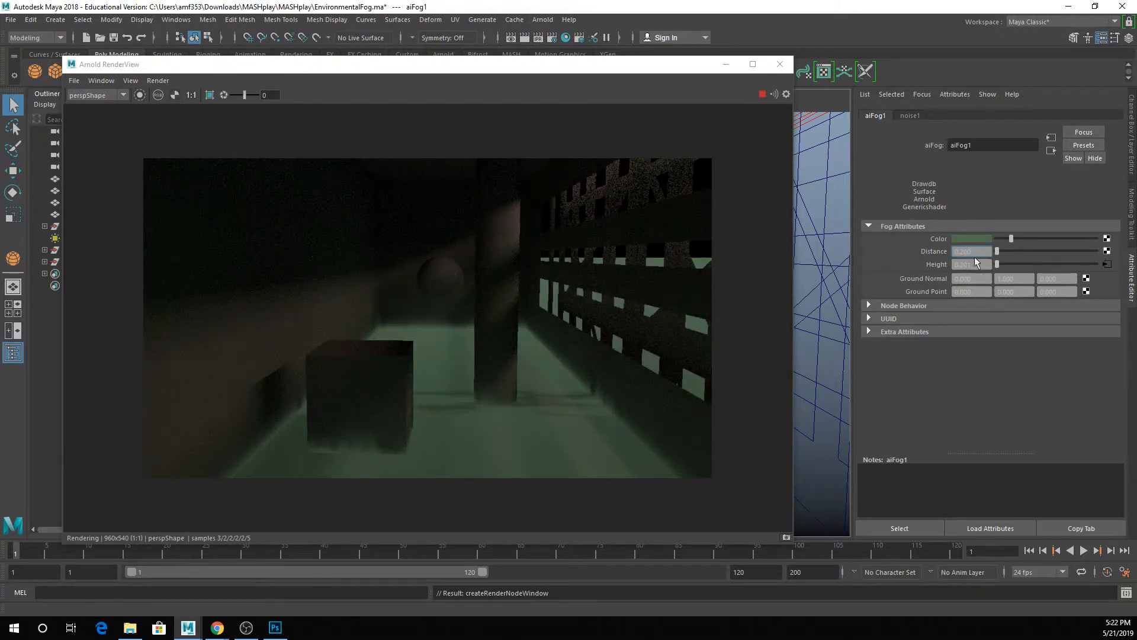
pyautogui.moveTo(969, 251); pyautogui.dragTo(963, 251)
pyautogui.write('1')
pyautogui.press('Return')
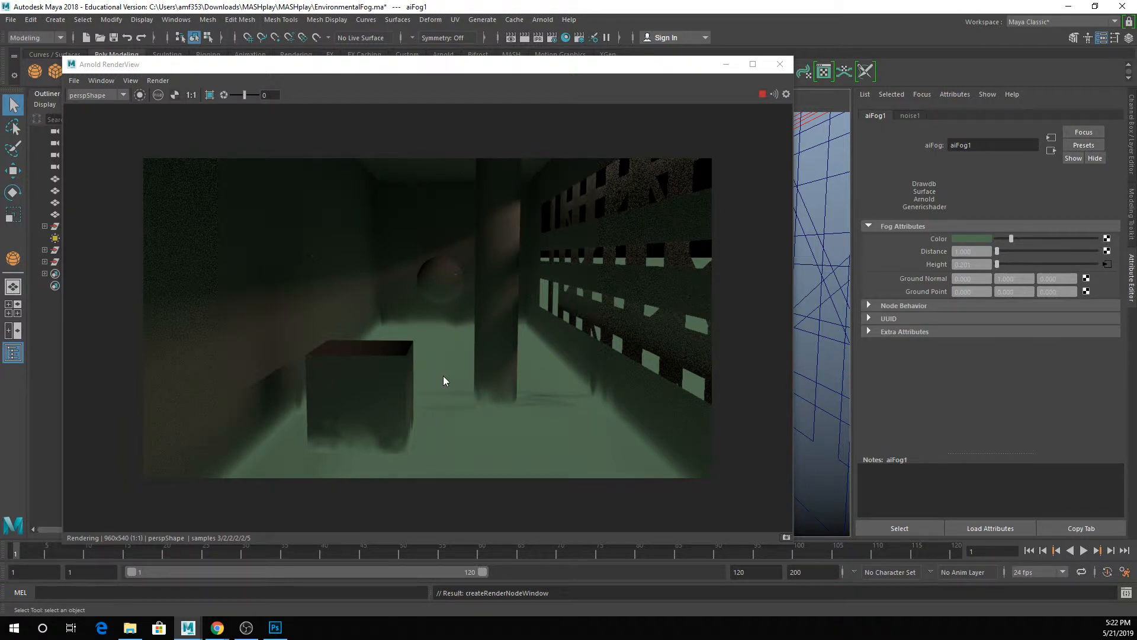
# - Close the render view of the room and open the scene EnvironmentalFog_Piere.ma
pyautogui.click(779, 64)
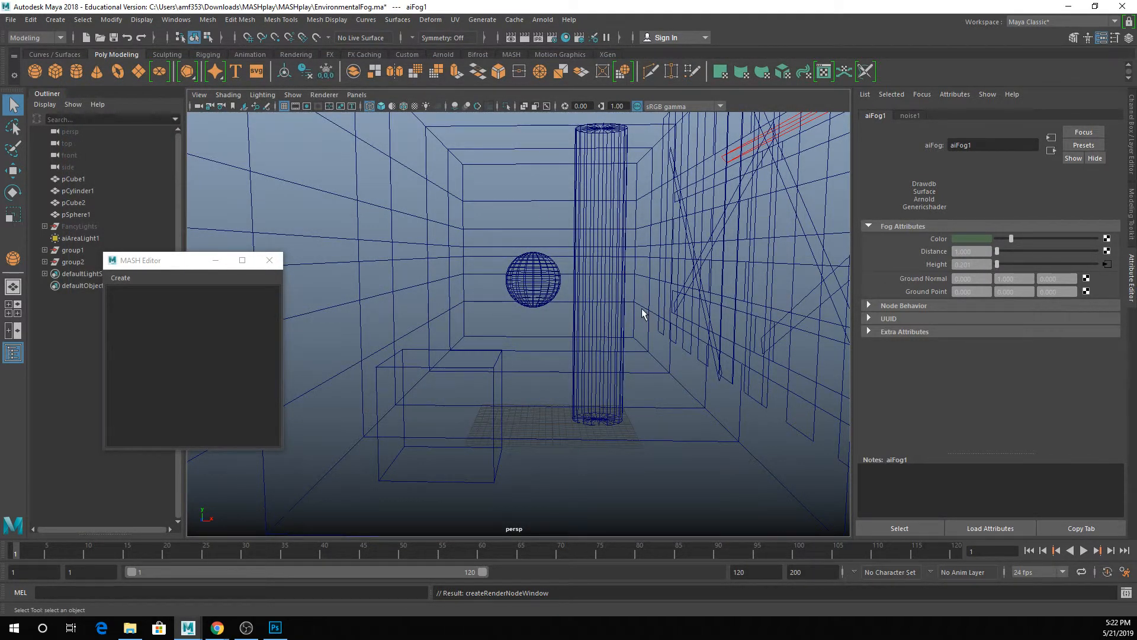
pyautogui.hotkey('ctrl', 'o')
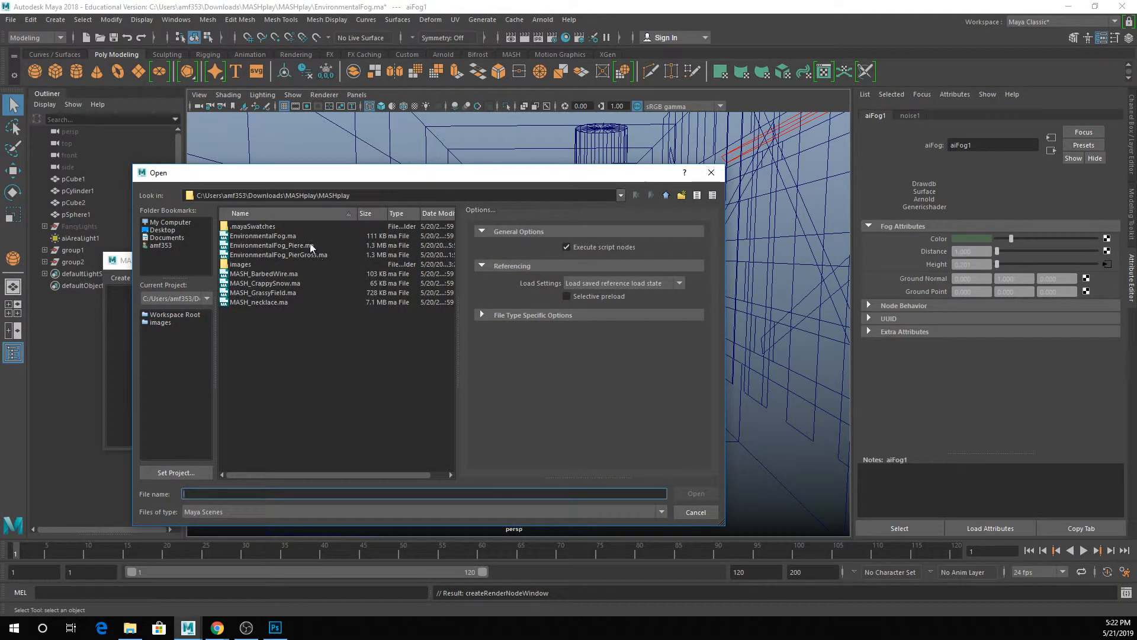
pyautogui.doubleClick(310, 245)
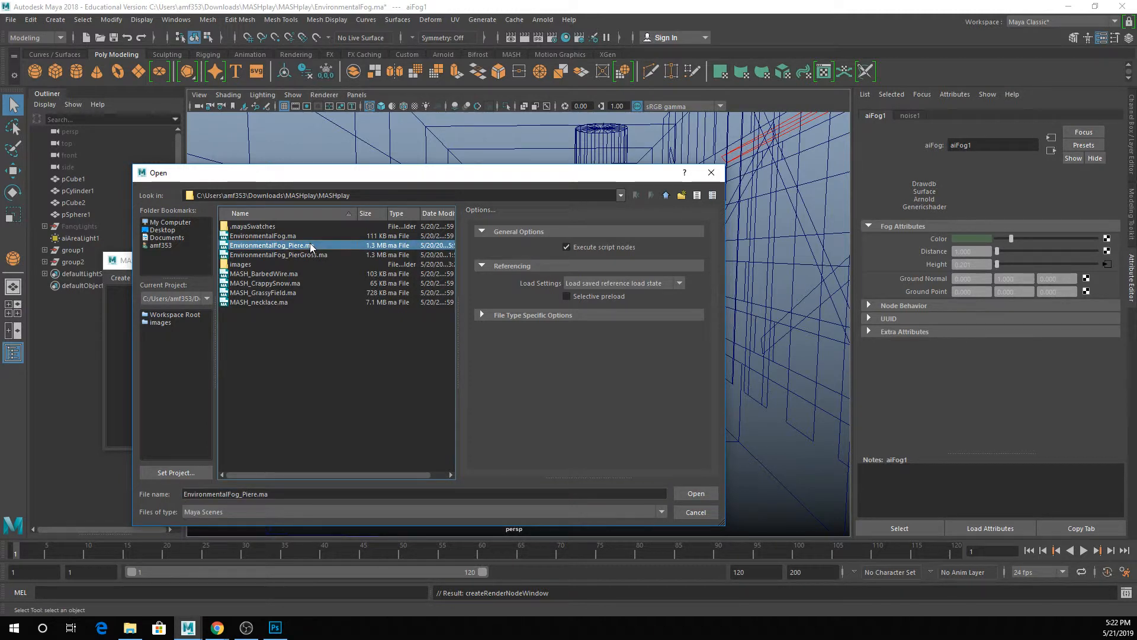
pyautogui.click(555, 320)
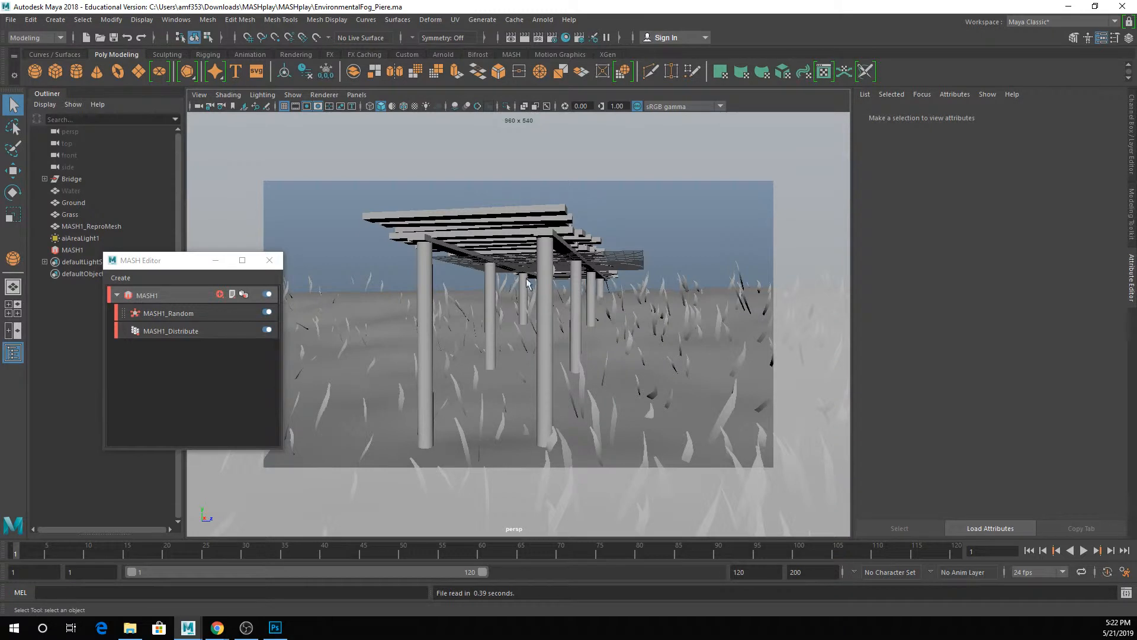
# - Inspect the area light's attributes and unhide the Water mesh in the pier scene
pyautogui.click(81, 238)
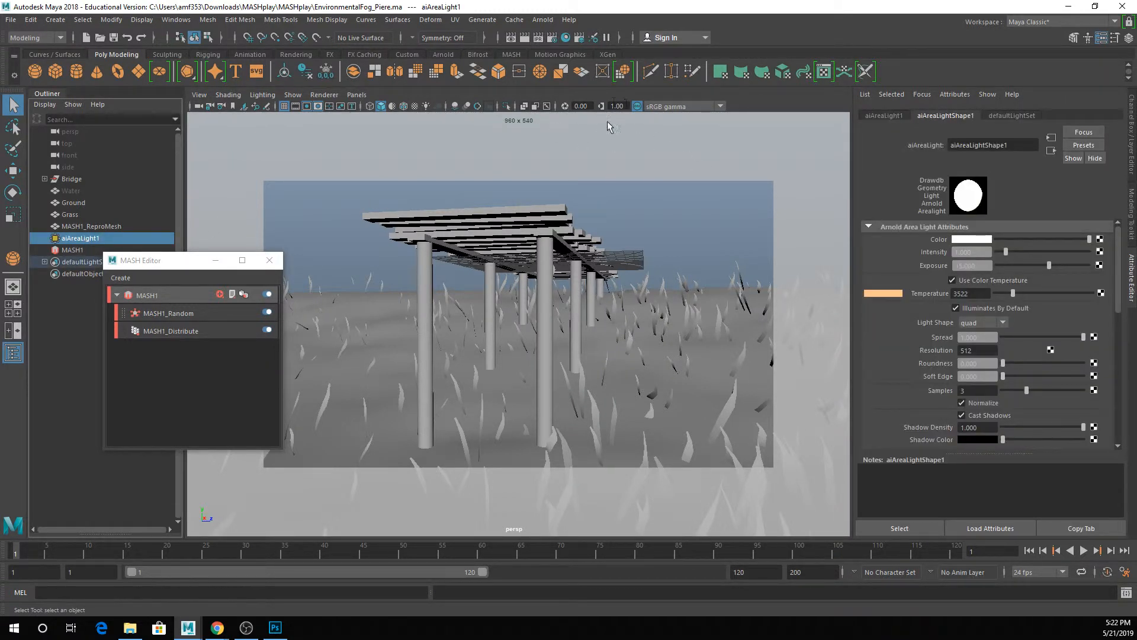
pyautogui.click(80, 191)
pyautogui.hotkey('shift', 'h')
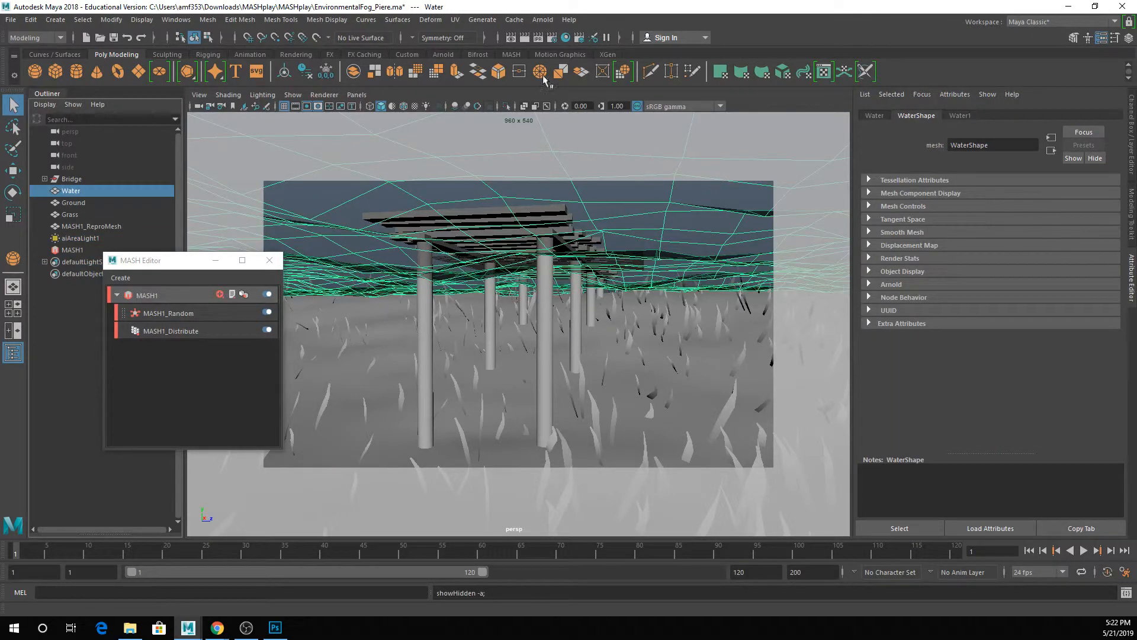
# - Start an interactive Arnold render of the pier scene and reposition the render view
pyautogui.click(544, 20)
pyautogui.click(552, 53)
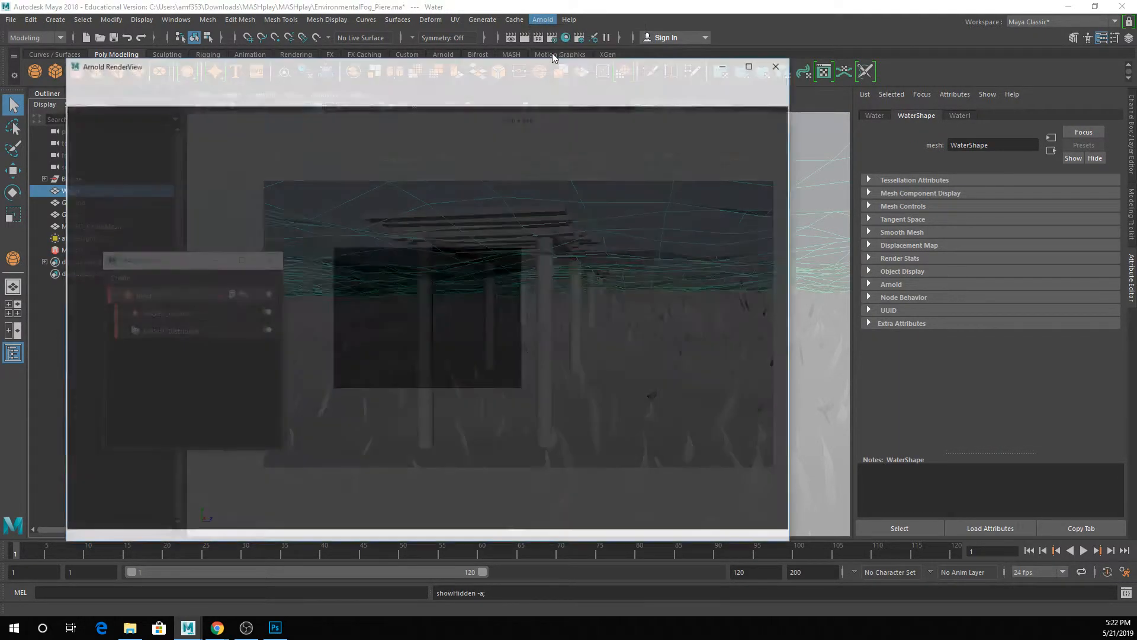
pyautogui.moveTo(687, 70); pyautogui.dragTo(612, 357)
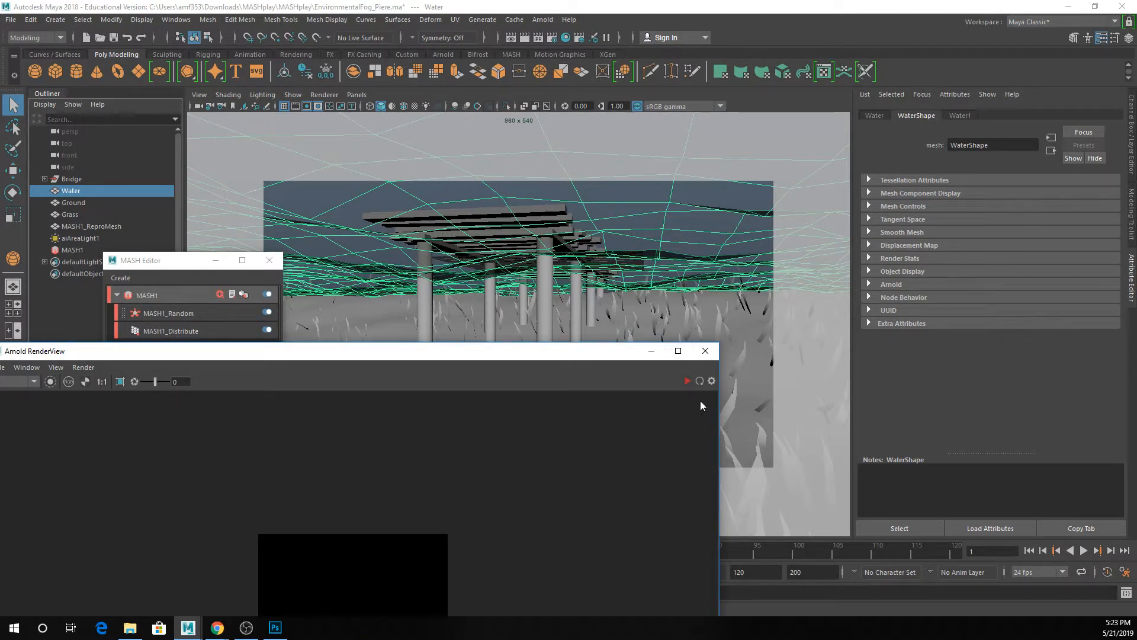
pyautogui.click(681, 379)
pyautogui.moveTo(603, 346); pyautogui.dragTo(614, 148)
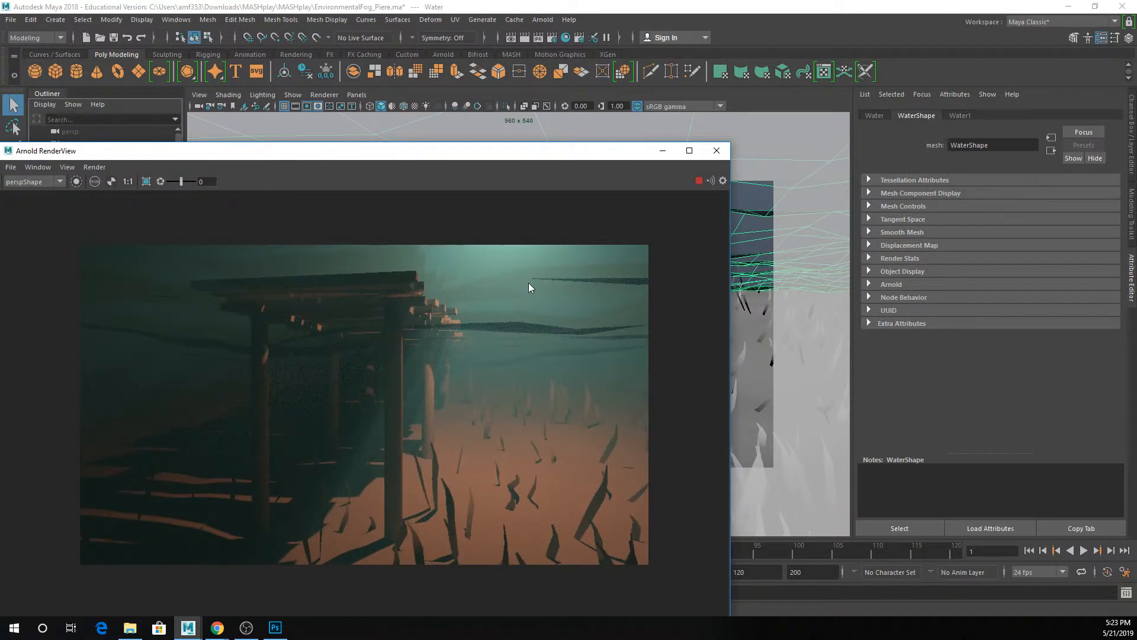
# - Break the Atmosphere connection to the existing aiAtmosphereVolume1 in the Arnold render settings' Environment section
pyautogui.click(543, 22)
pyautogui.click(596, 5)
pyautogui.click(550, 35)
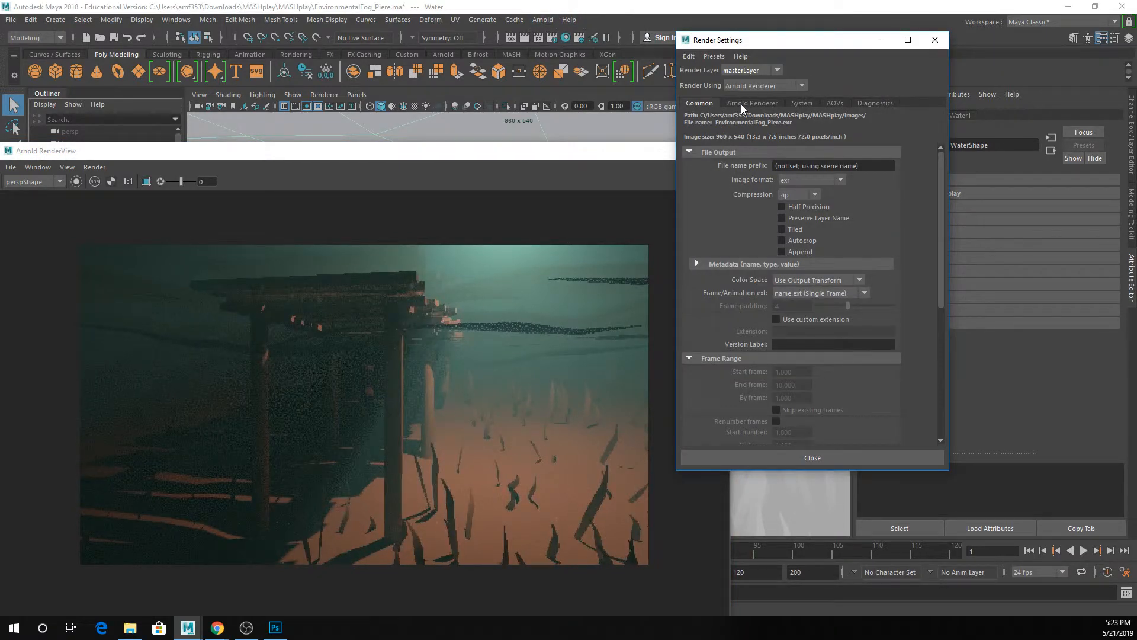
pyautogui.click(741, 104)
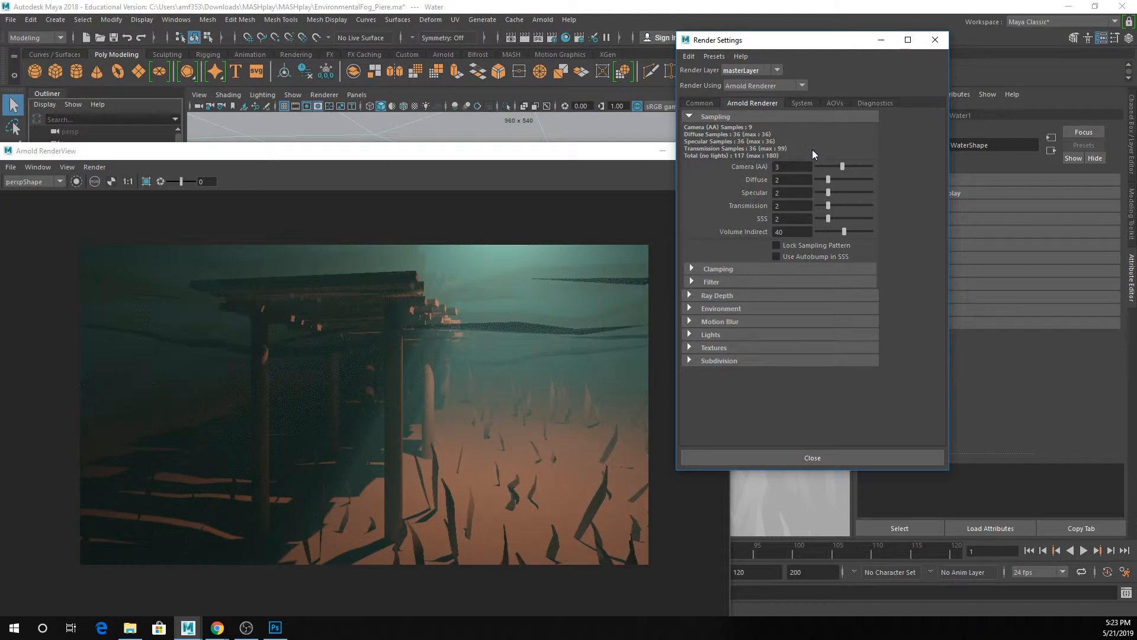
pyautogui.click(726, 309)
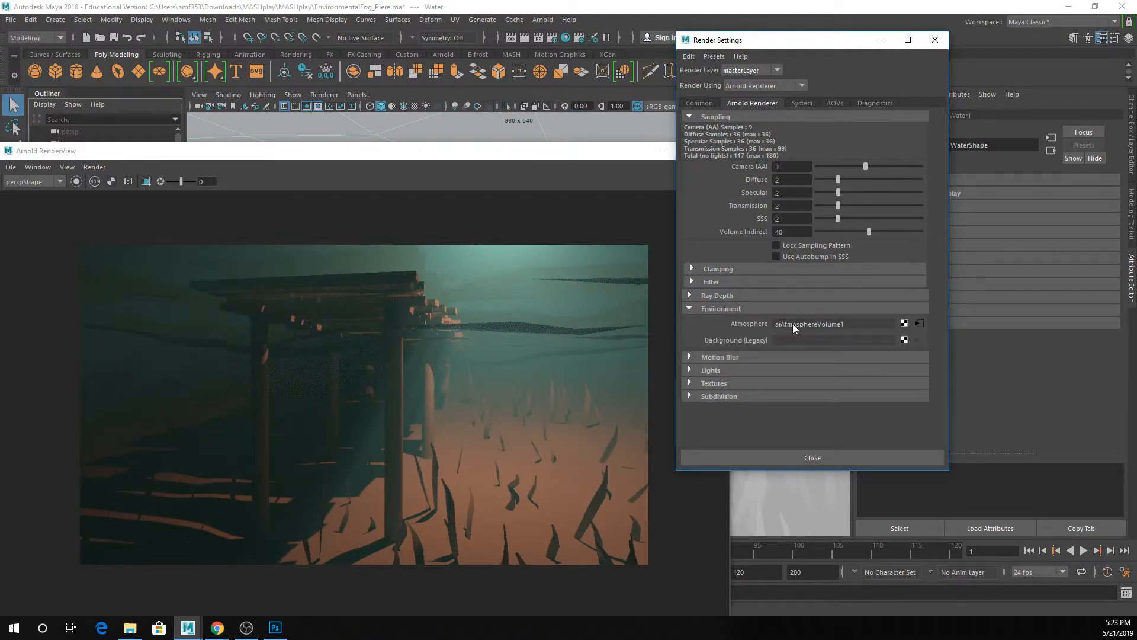
pyautogui.rightClick(757, 323)
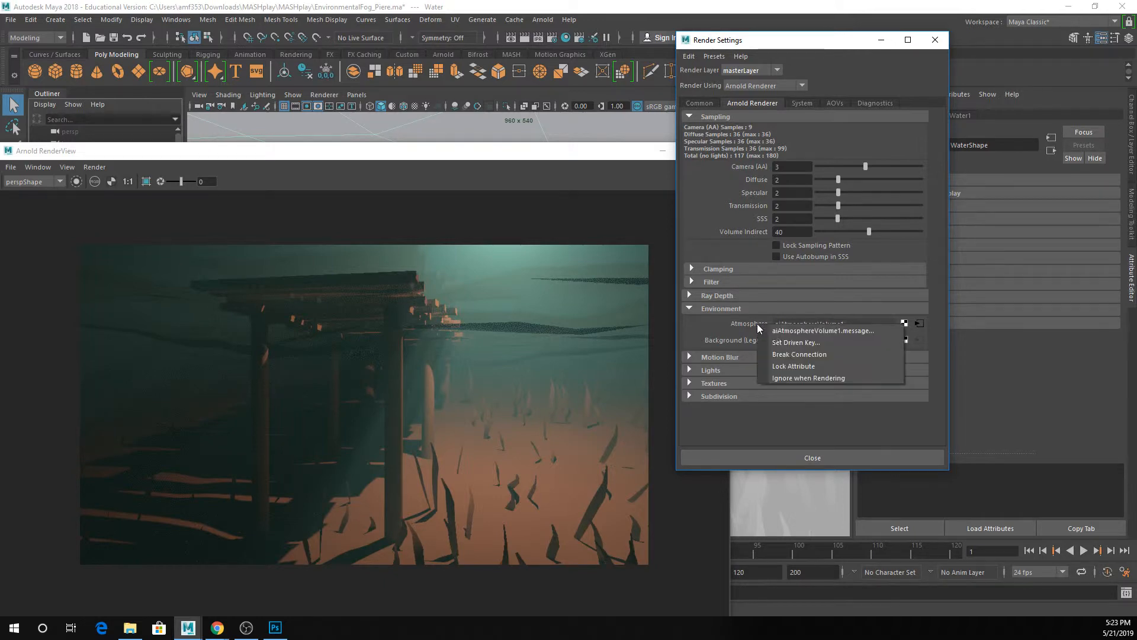
pyautogui.click(791, 351)
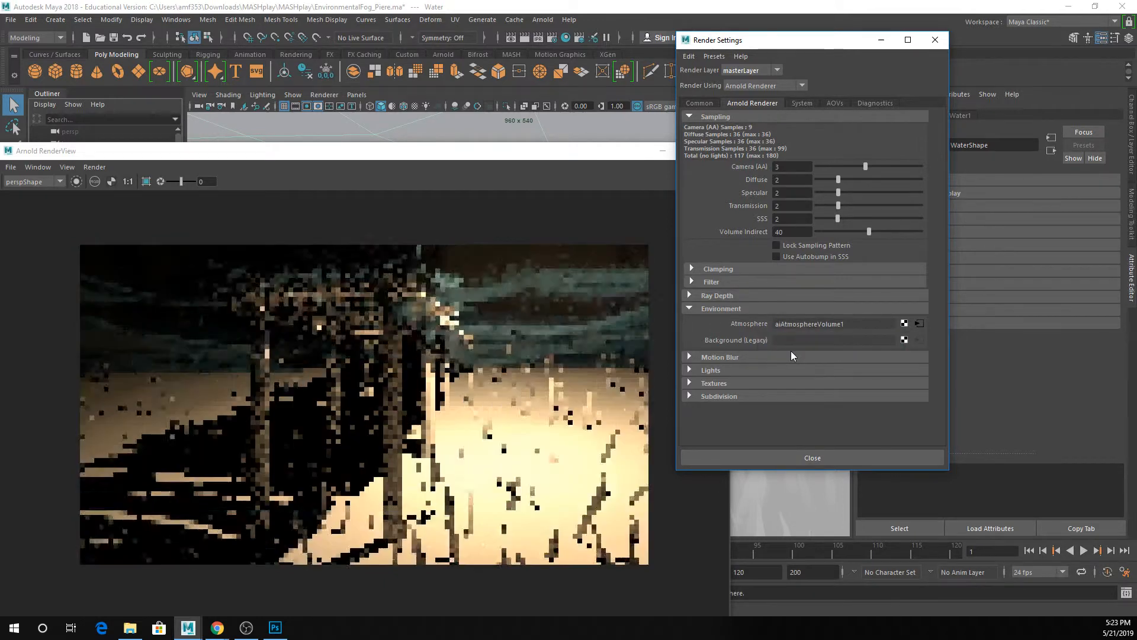
# - Create a new aiAtmosphereVolume as the Atmosphere and minimize the render settings
pyautogui.click(903, 323)
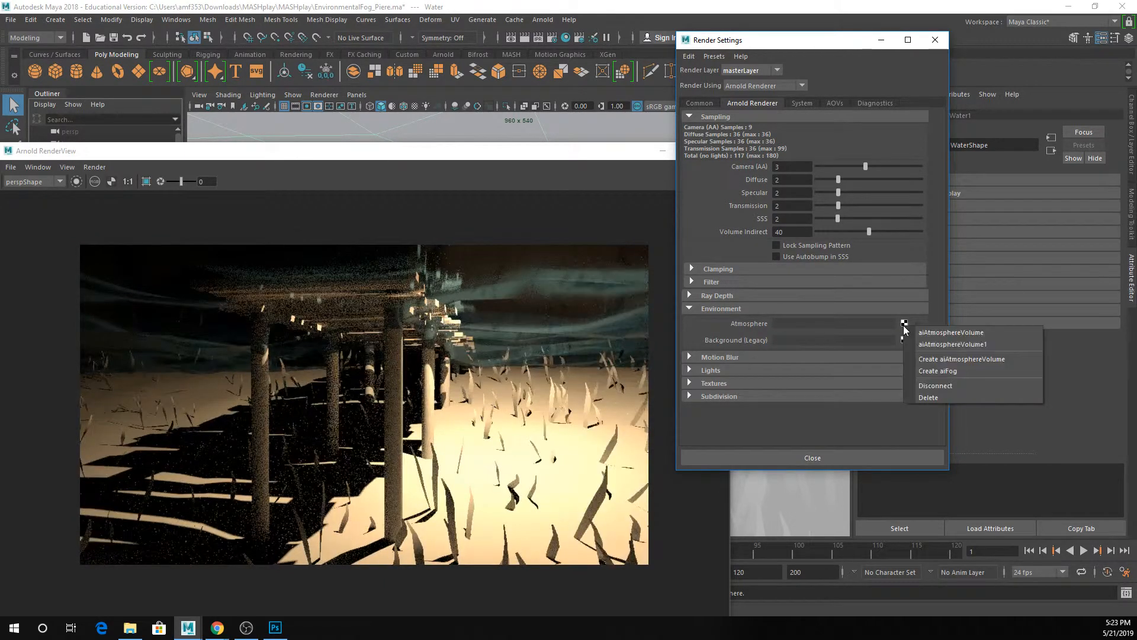
pyautogui.click(930, 360)
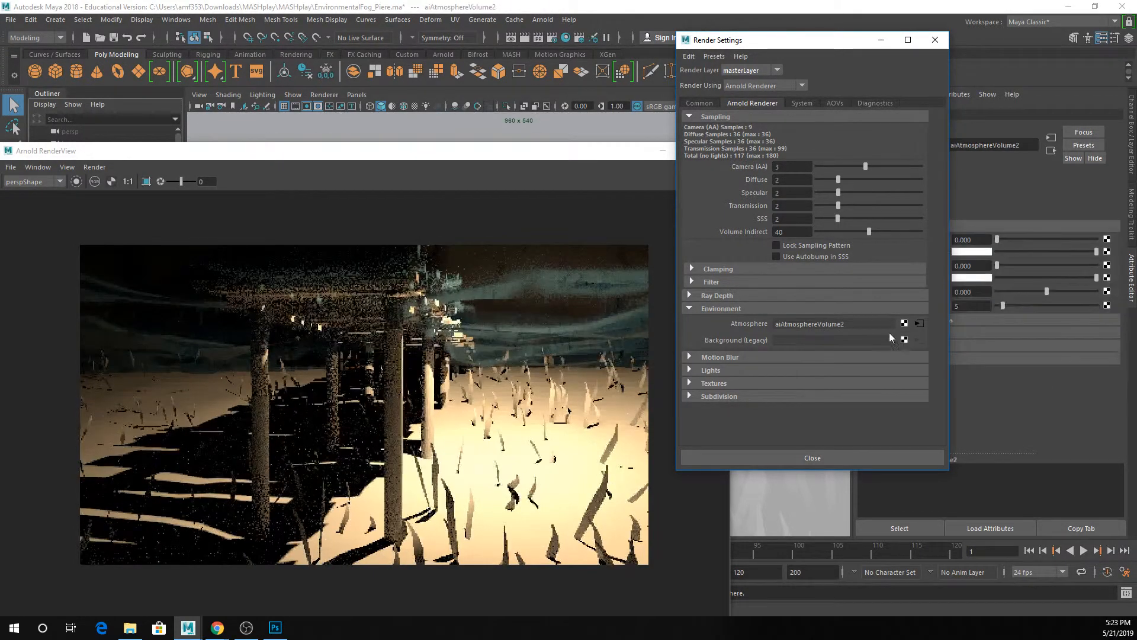
pyautogui.click(881, 40)
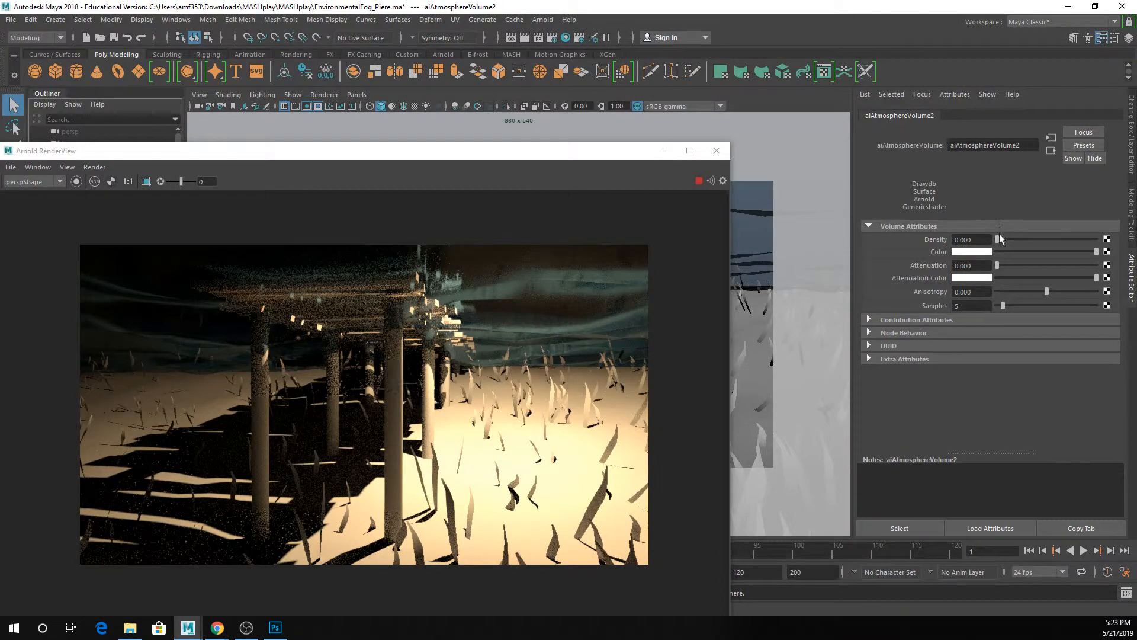
# - Set the new atmosphere volume's Density to about 0.036 and its Color to violet-blue from the color history
pyautogui.moveTo(998, 239); pyautogui.dragTo(1000, 239)
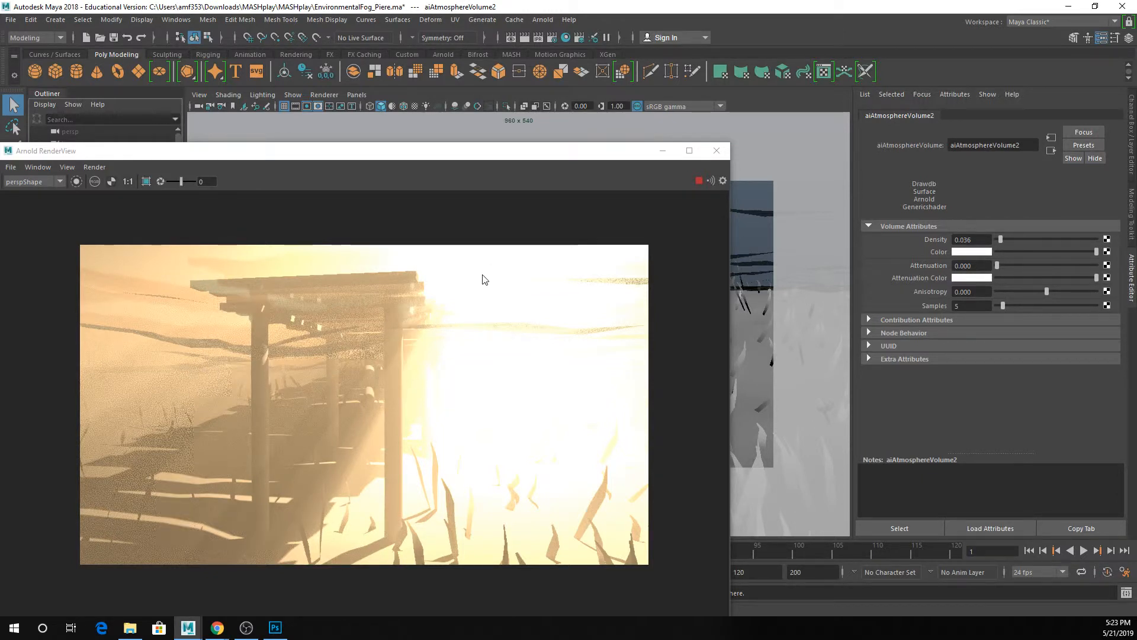
pyautogui.click(955, 250)
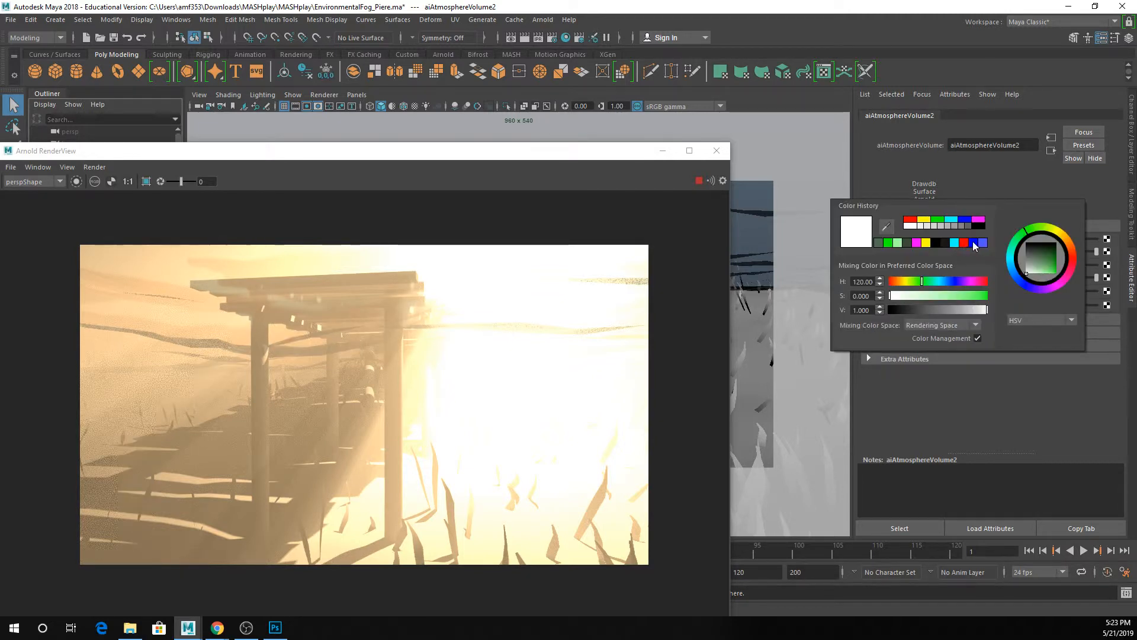
pyautogui.click(982, 242)
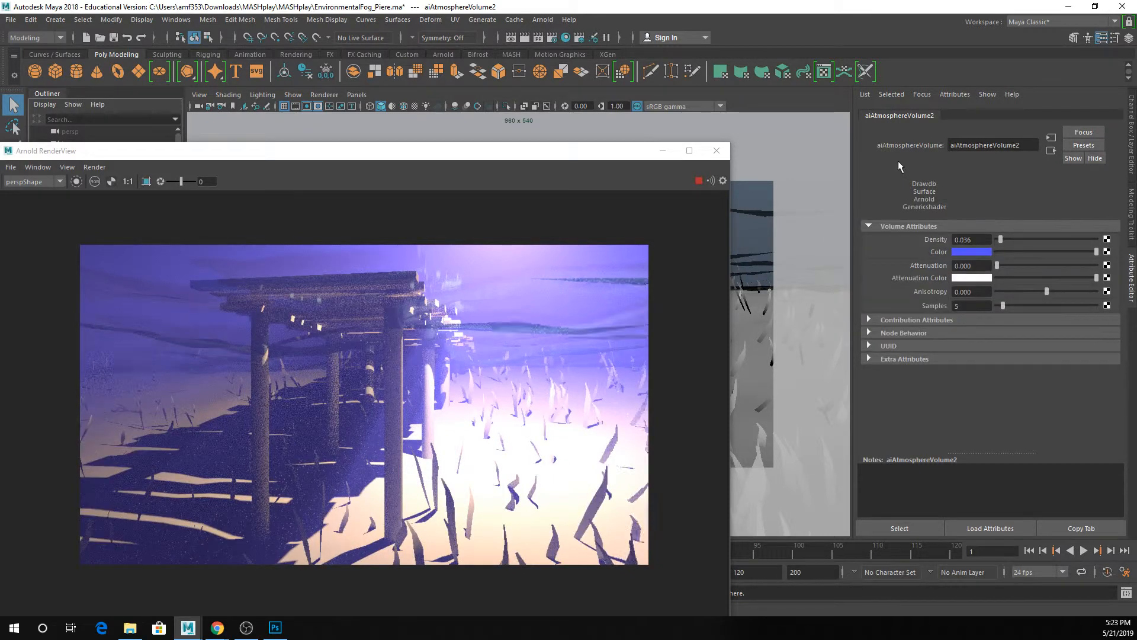
pyautogui.click(981, 253)
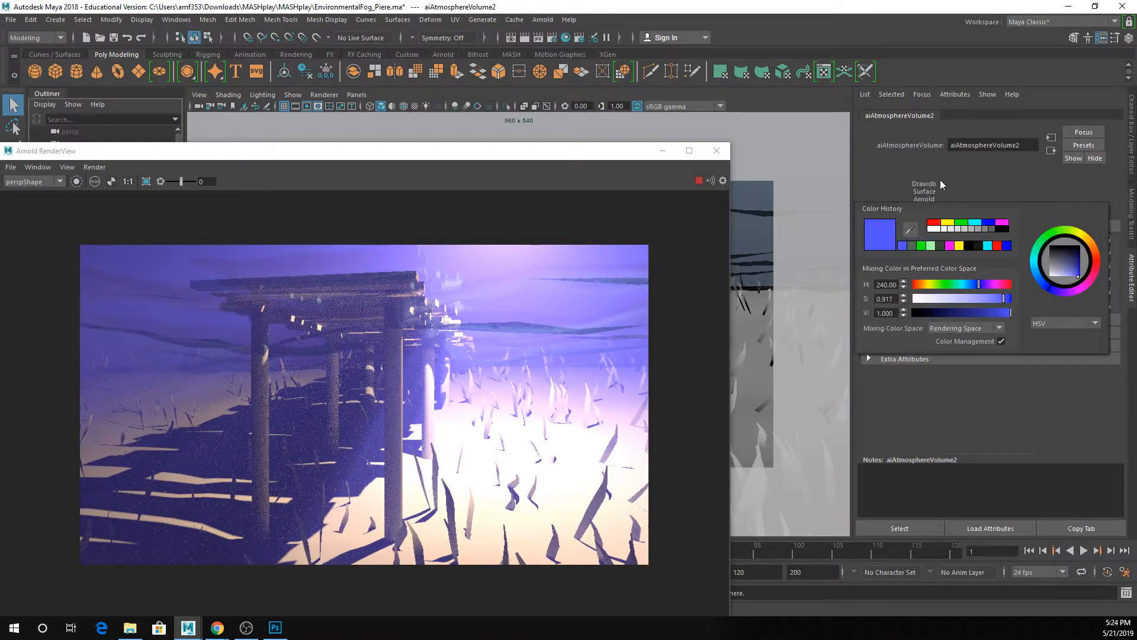
# - Try the atmosphere volume's Density at about 0.108, 0.337 and 1
pyautogui.moveTo(1001, 239); pyautogui.dragTo(1008, 239)
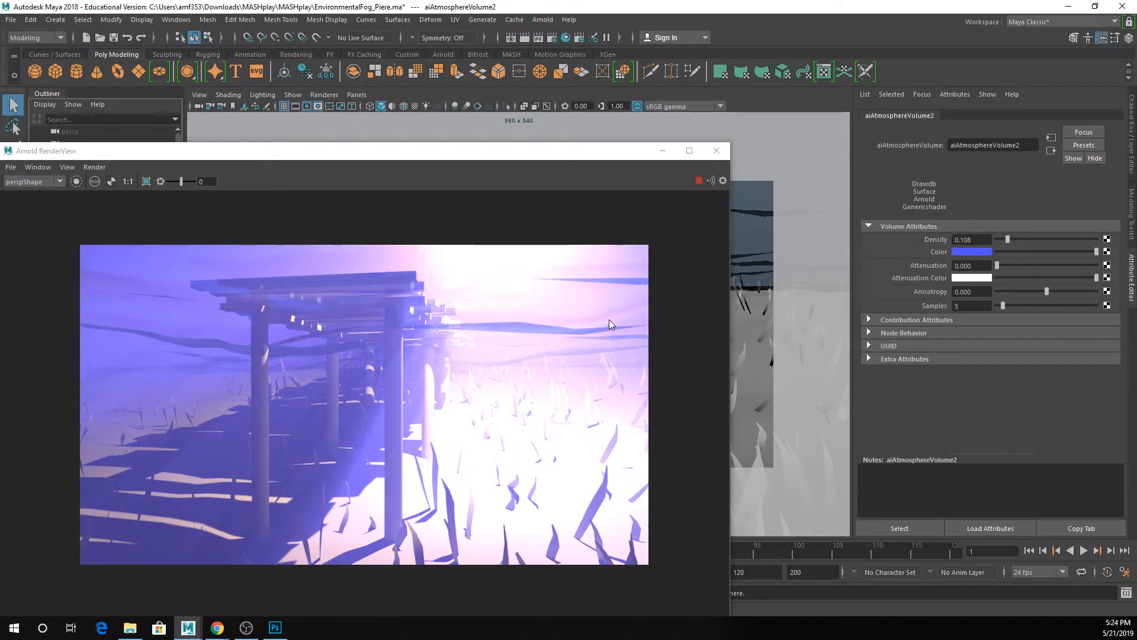
pyautogui.moveTo(1020, 238); pyautogui.dragTo(1030, 239)
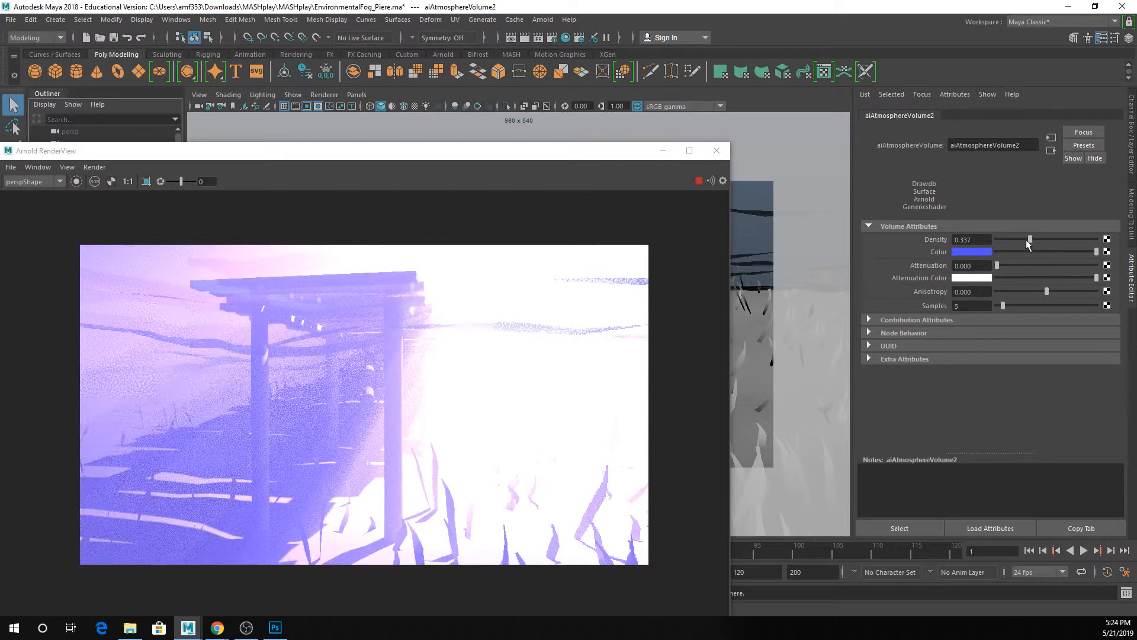
pyautogui.moveTo(1036, 239); pyautogui.dragTo(1123, 243)
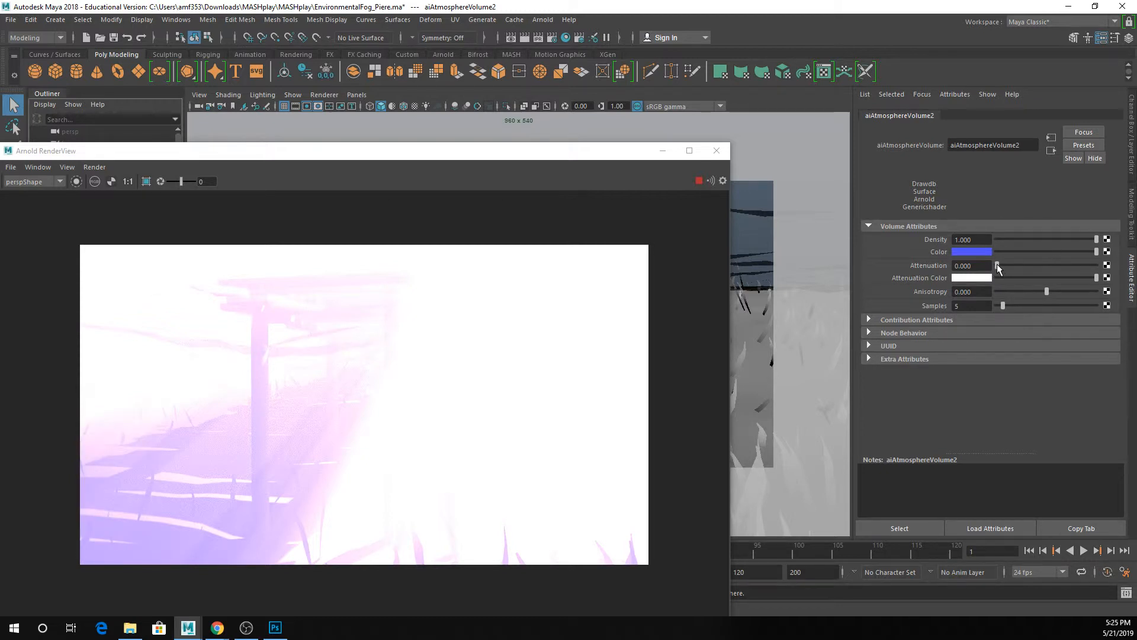
# - Set the atmosphere volume's Attenuation to about 0.048 and lower its Density to about 0.223
pyautogui.moveTo(999, 269); pyautogui.dragTo(1003, 269)
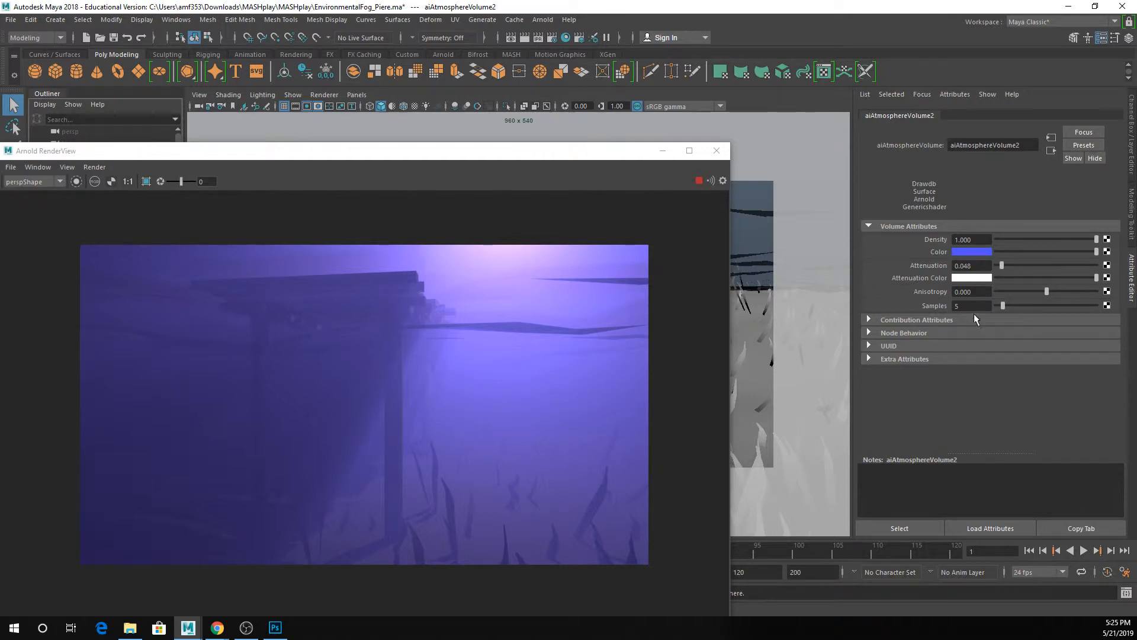
pyautogui.click(1017, 239)
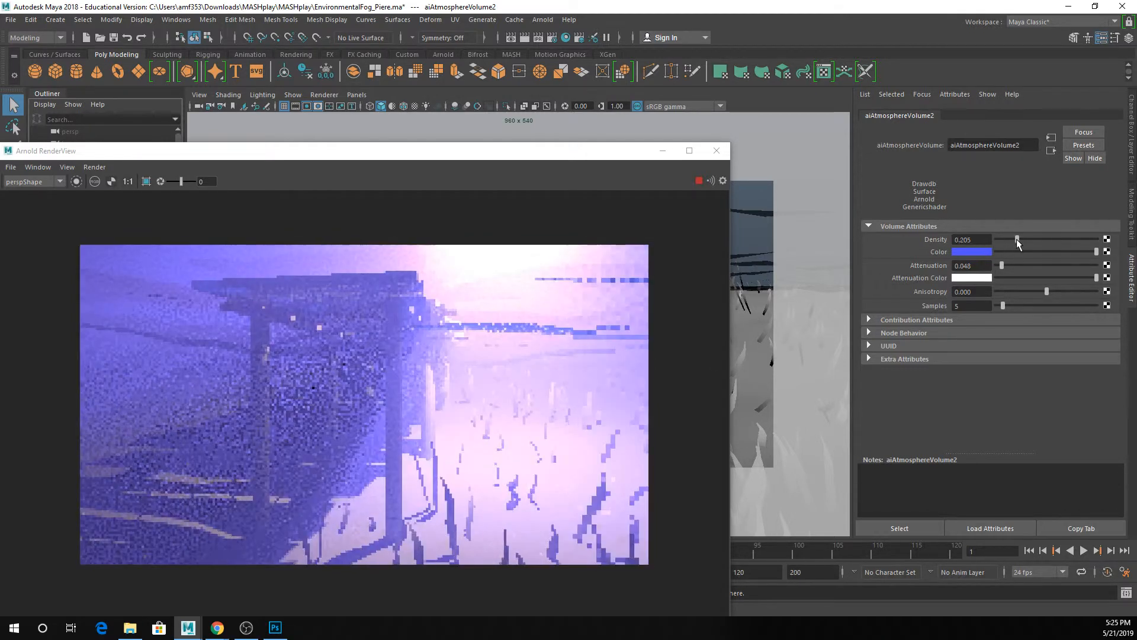
pyautogui.click(1019, 240)
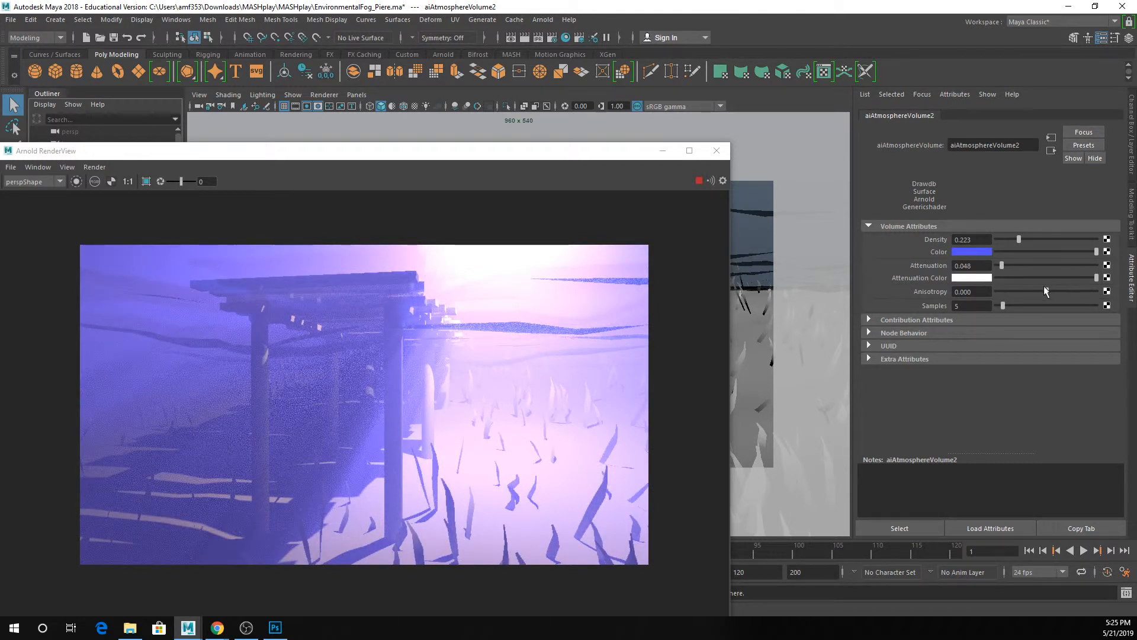
# - Change the atmosphere volume's Attenuation Color to green
pyautogui.click(983, 278)
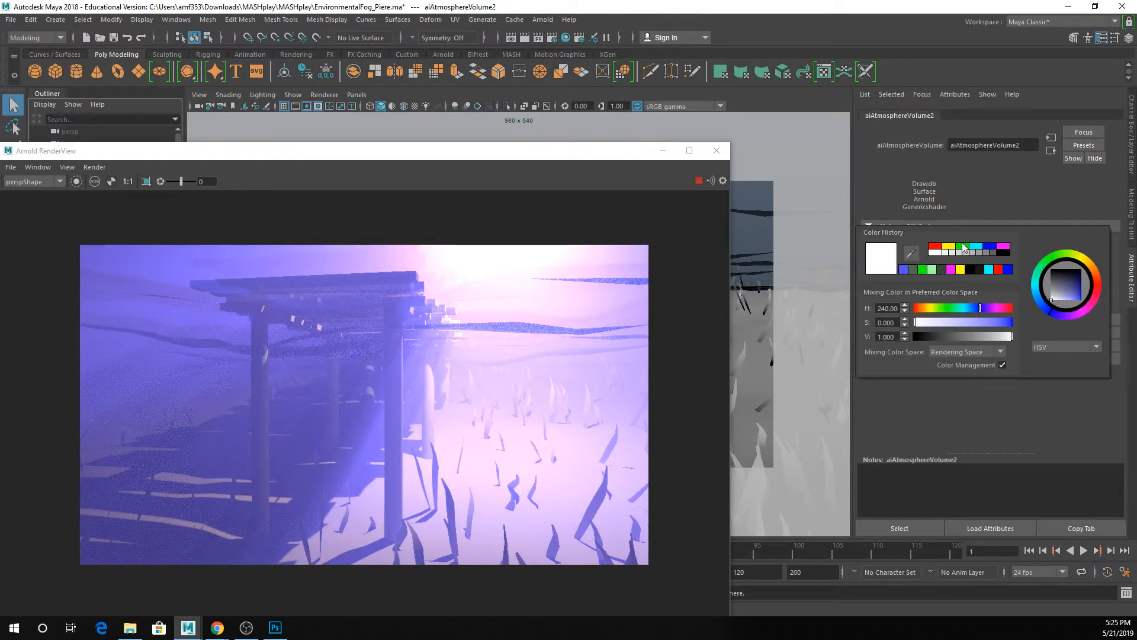
pyautogui.click(962, 246)
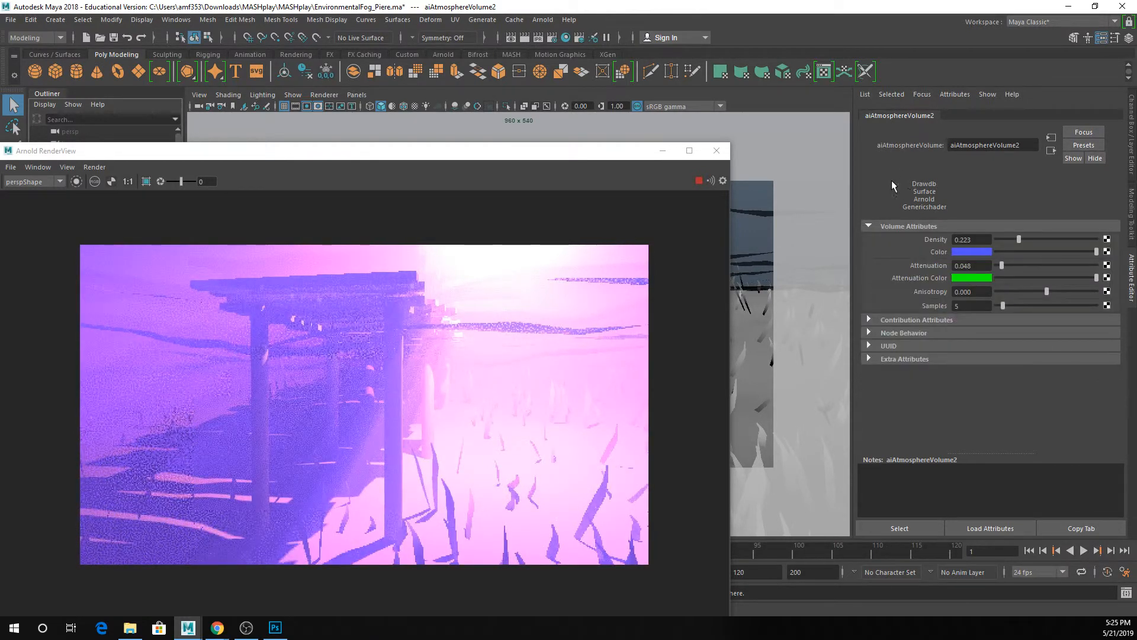
# - Set the atmosphere volume's Attenuation Color to white
pyautogui.click(961, 276)
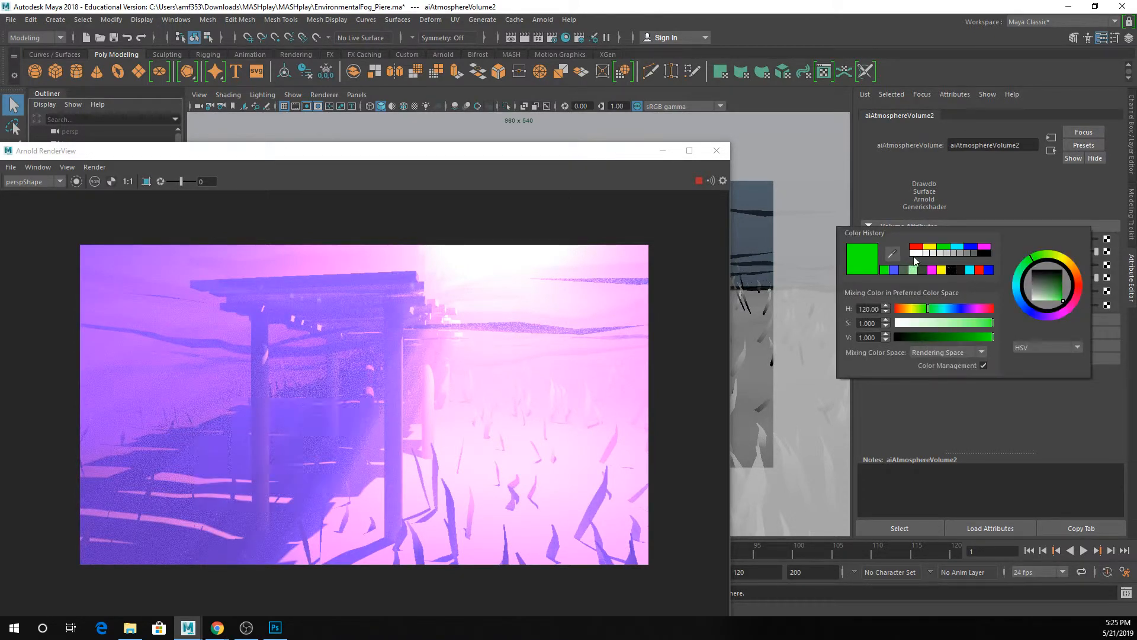
pyautogui.click(1006, 278)
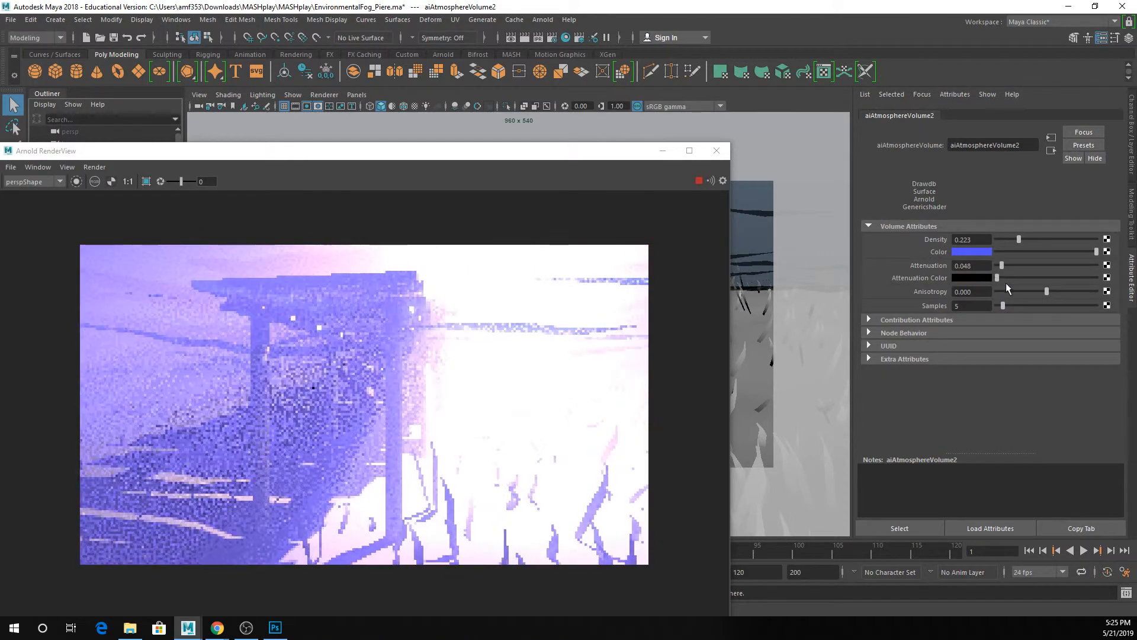
pyautogui.click(1008, 279)
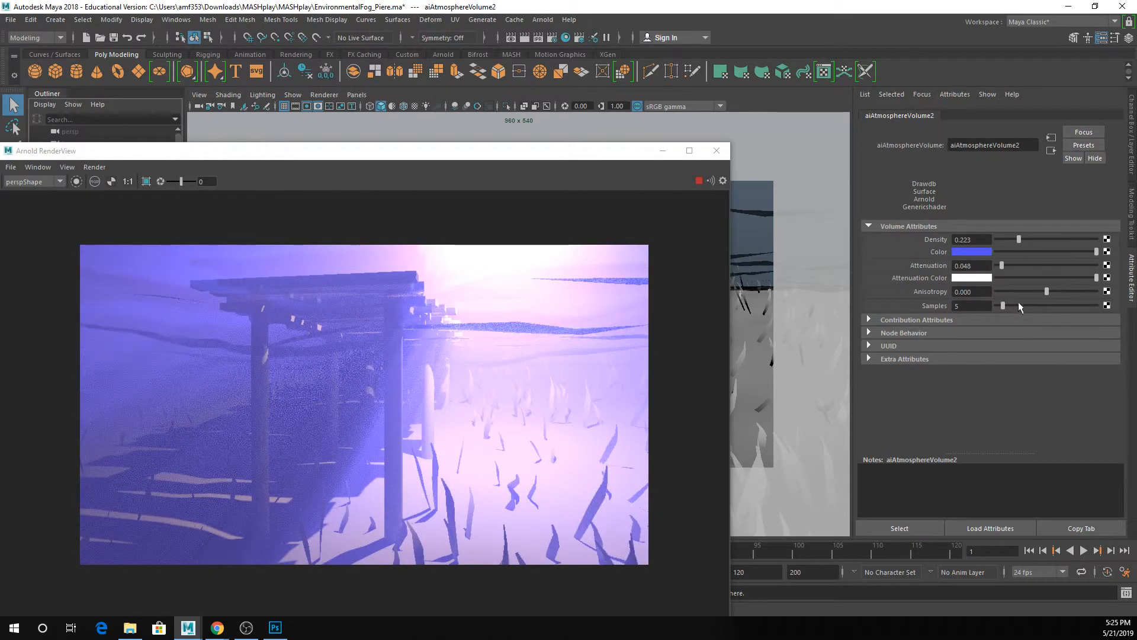
# - Try the atmosphere volume's Anisotropy at about -0.781 and -0.651
pyautogui.click(1042, 291)
pyautogui.moveTo(1036, 294); pyautogui.dragTo(1003, 283)
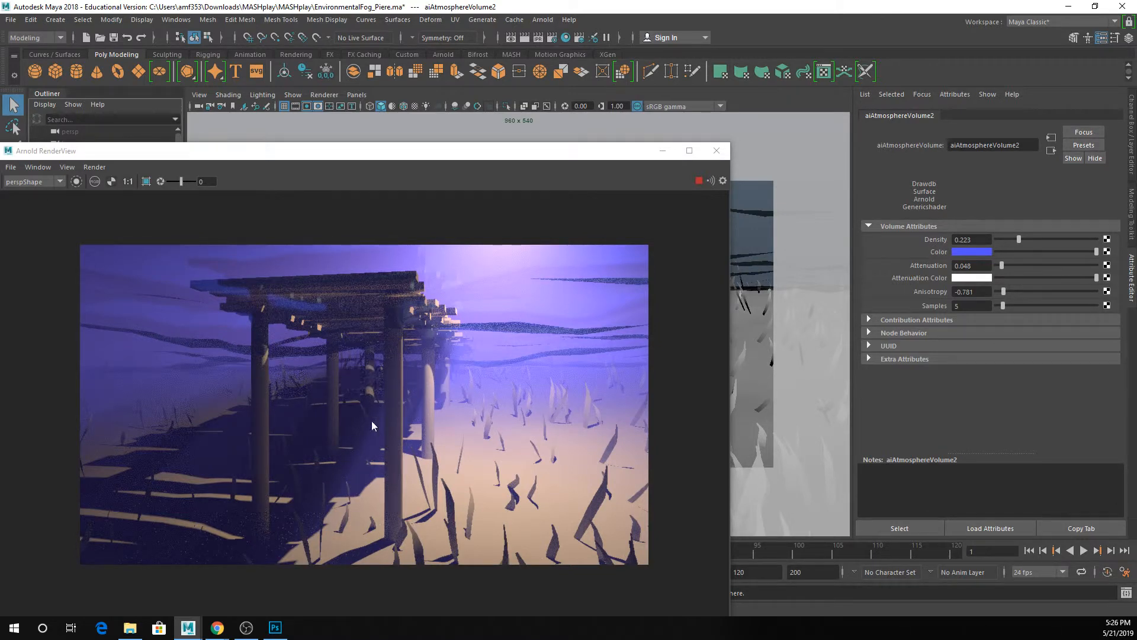
pyautogui.moveTo(1003, 292); pyautogui.dragTo(1011, 292)
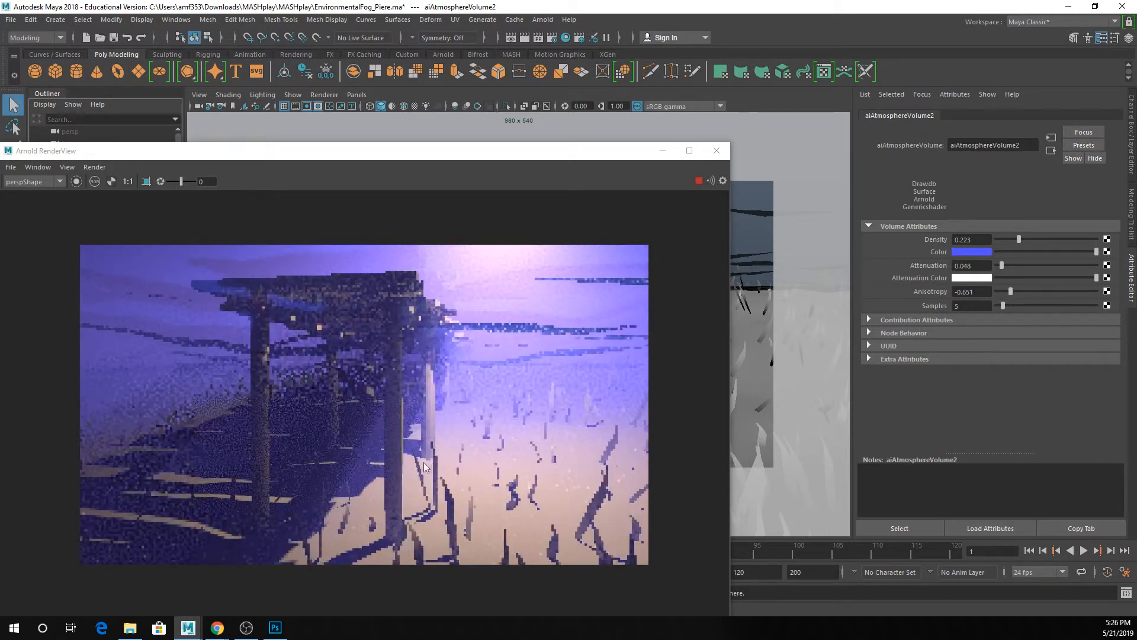
# - Limit the render to a region around the pier posts, compare Anisotropy at about -0.705 and 0.705, and settle on about -0.531
pyautogui.scroll(2, 318, 416)
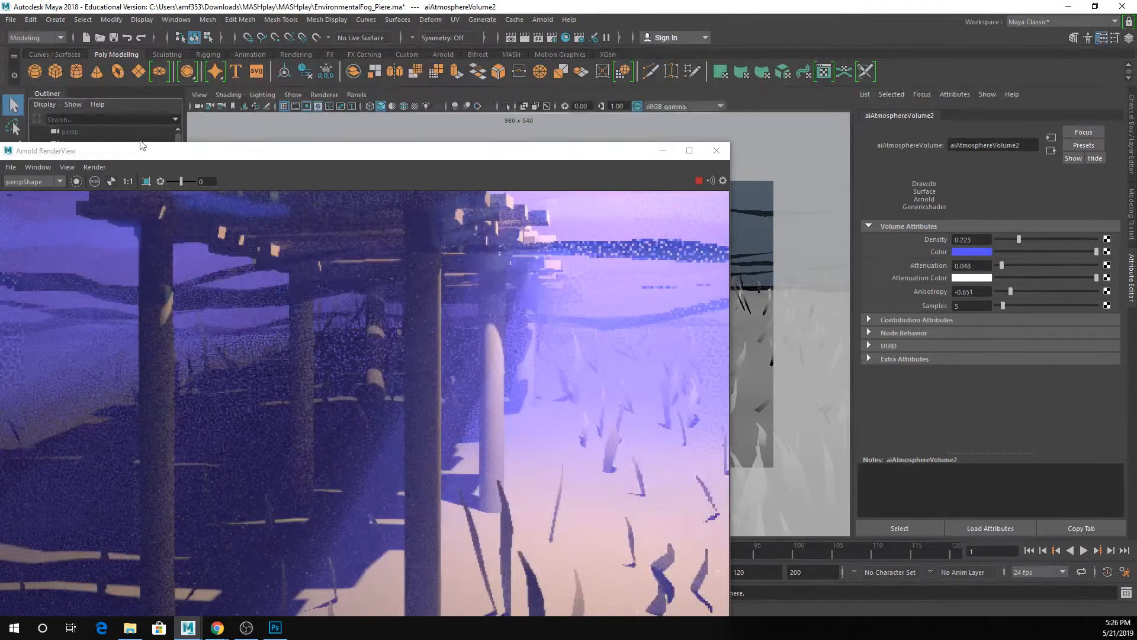
pyautogui.click(147, 181)
pyautogui.moveTo(25, 273); pyautogui.dragTo(596, 615)
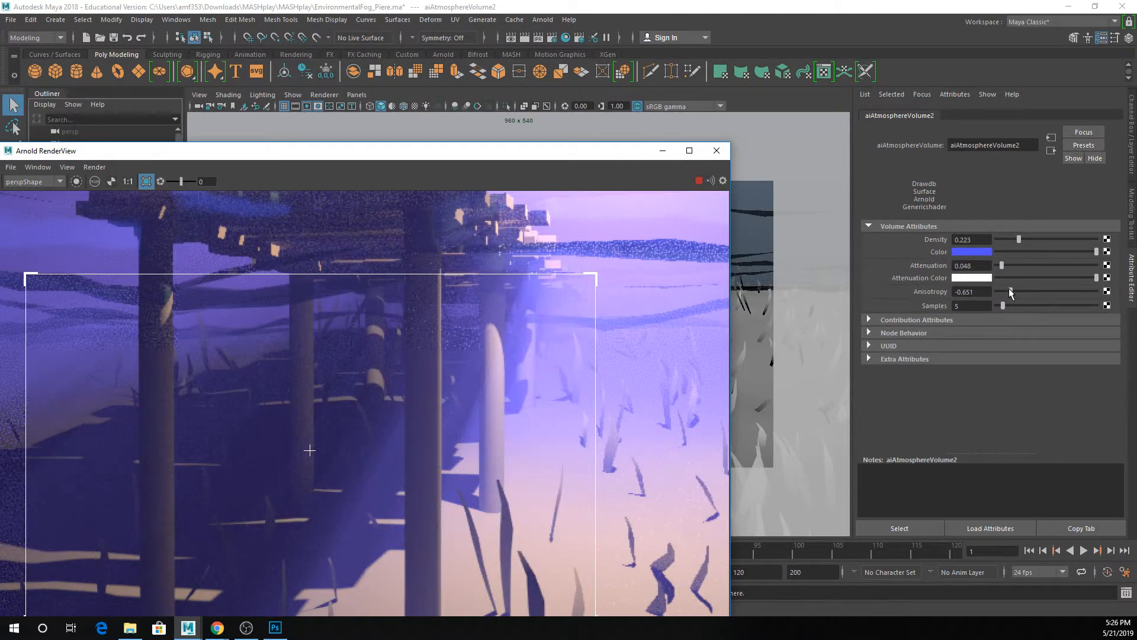
pyautogui.moveTo(1008, 288); pyautogui.dragTo(1007, 288)
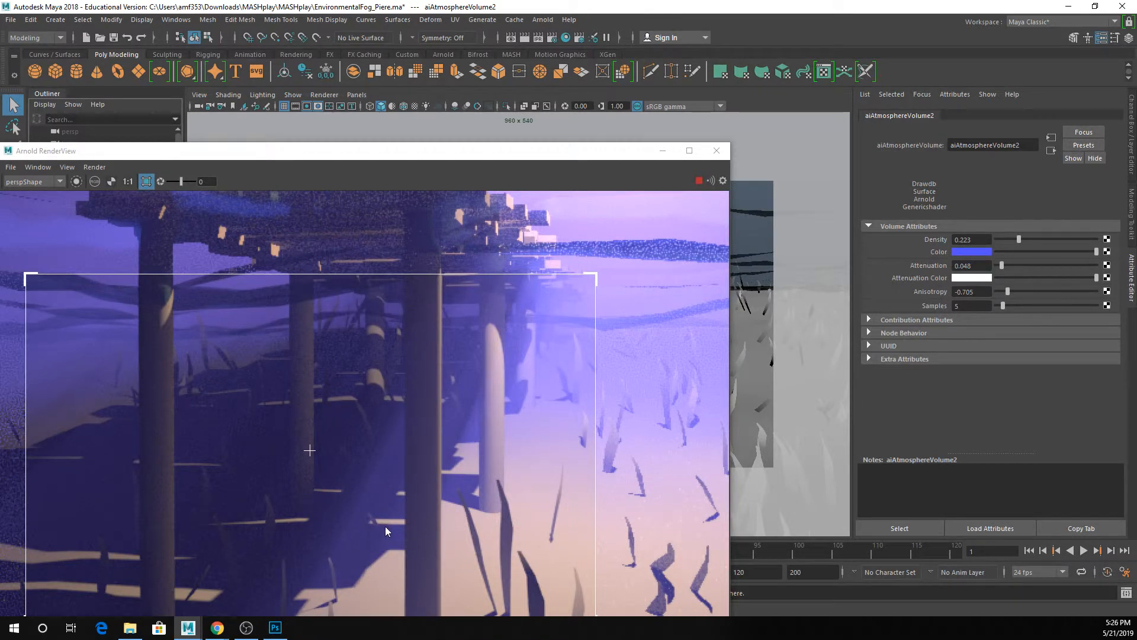
pyautogui.moveTo(1007, 291); pyautogui.dragTo(1086, 295)
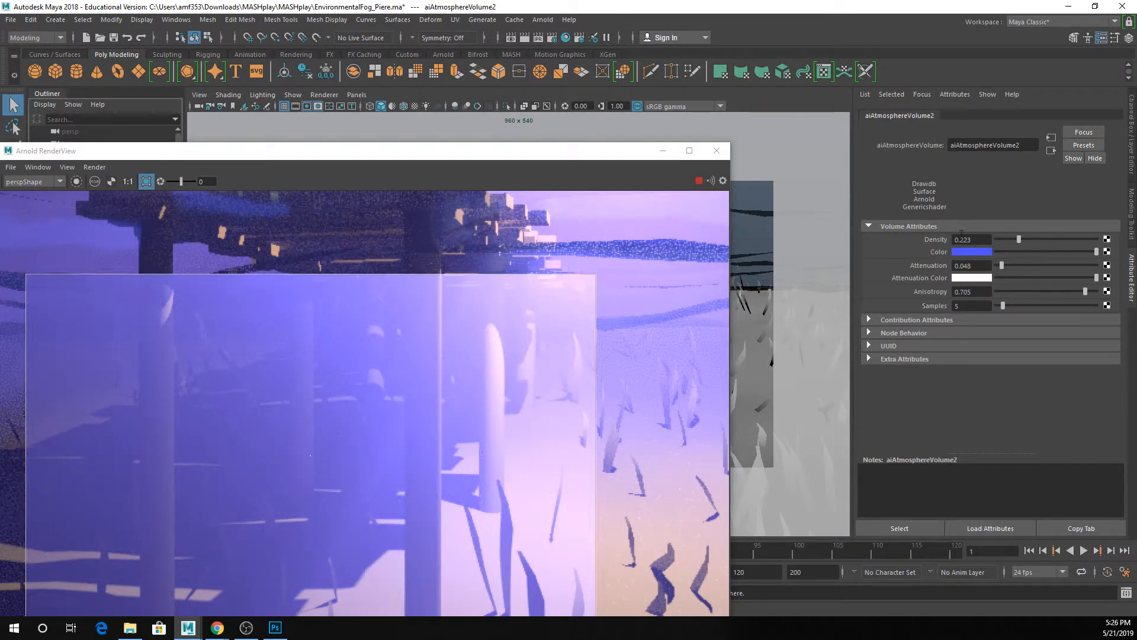
pyautogui.moveTo(1086, 291); pyautogui.dragTo(1017, 298)
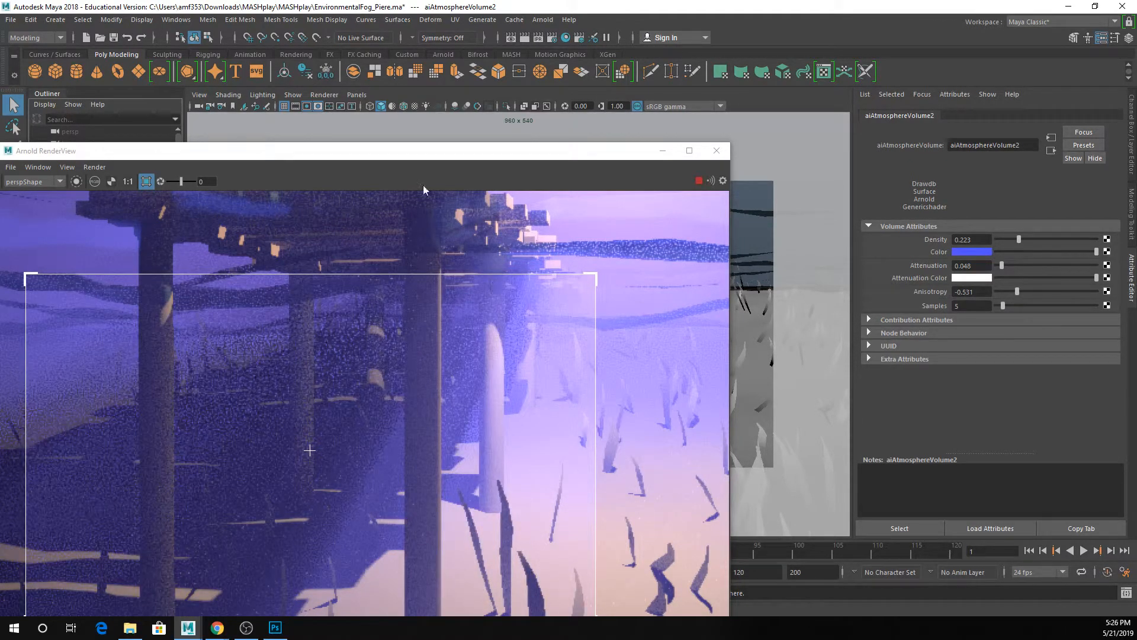
# - Select aiAreaLight1 and shift its Translate Z to about 31.302
pyautogui.moveTo(378, 158); pyautogui.dragTo(487, 89)
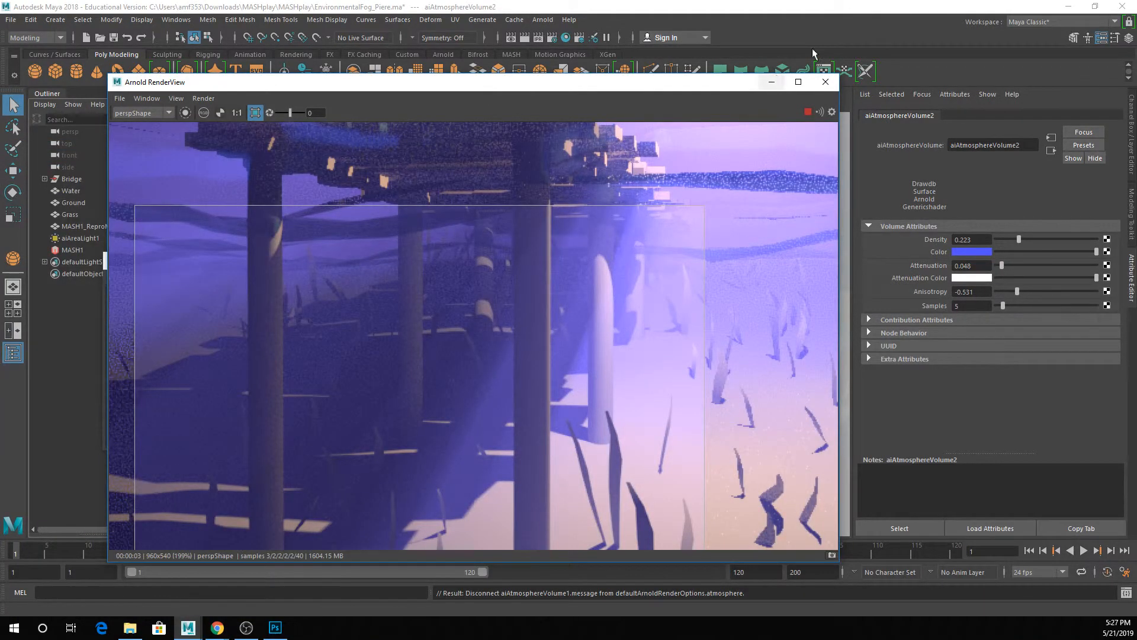
pyautogui.moveTo(719, 86); pyautogui.dragTo(703, 185)
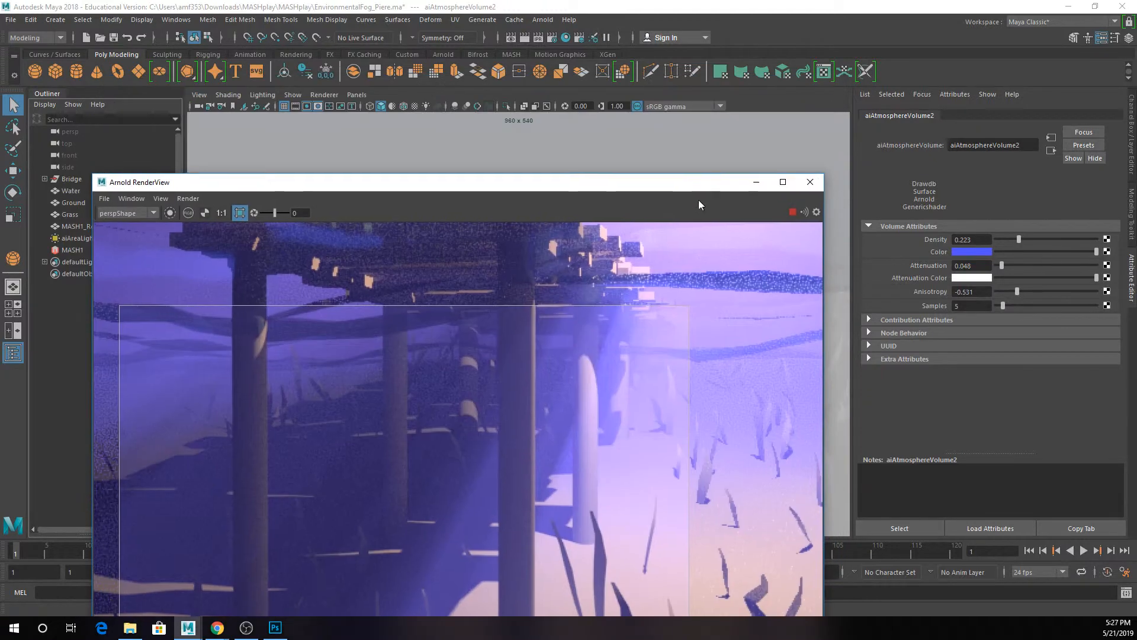
pyautogui.click(72, 238)
pyautogui.click(1132, 122)
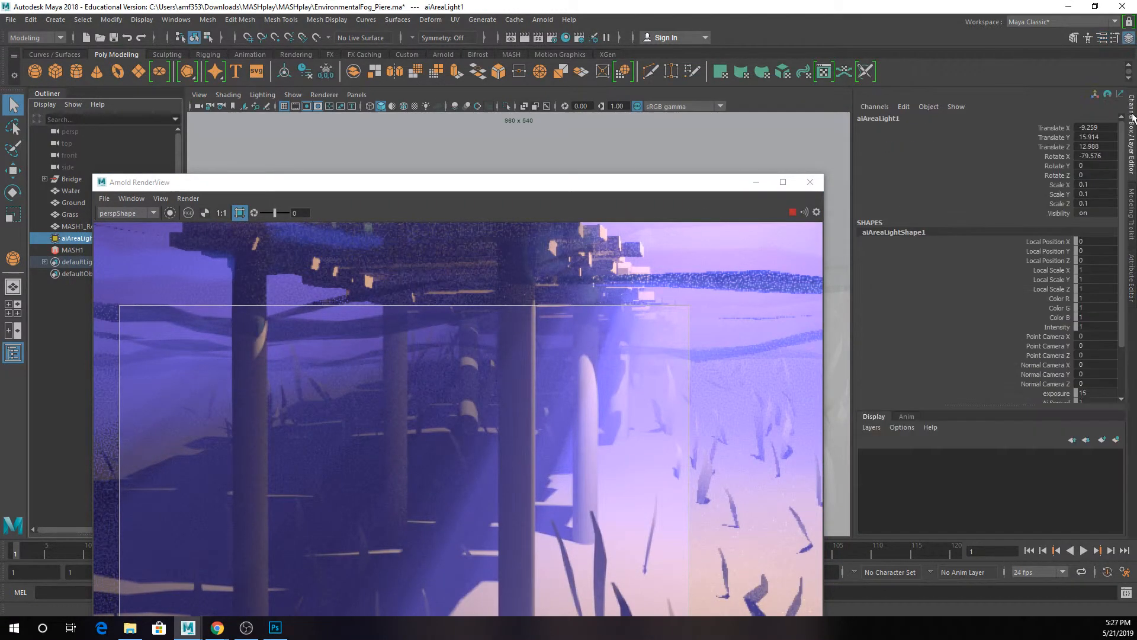
pyautogui.click(857, 149)
pyautogui.moveTo(547, 158); pyautogui.dragTo(734, 159, button='middle')
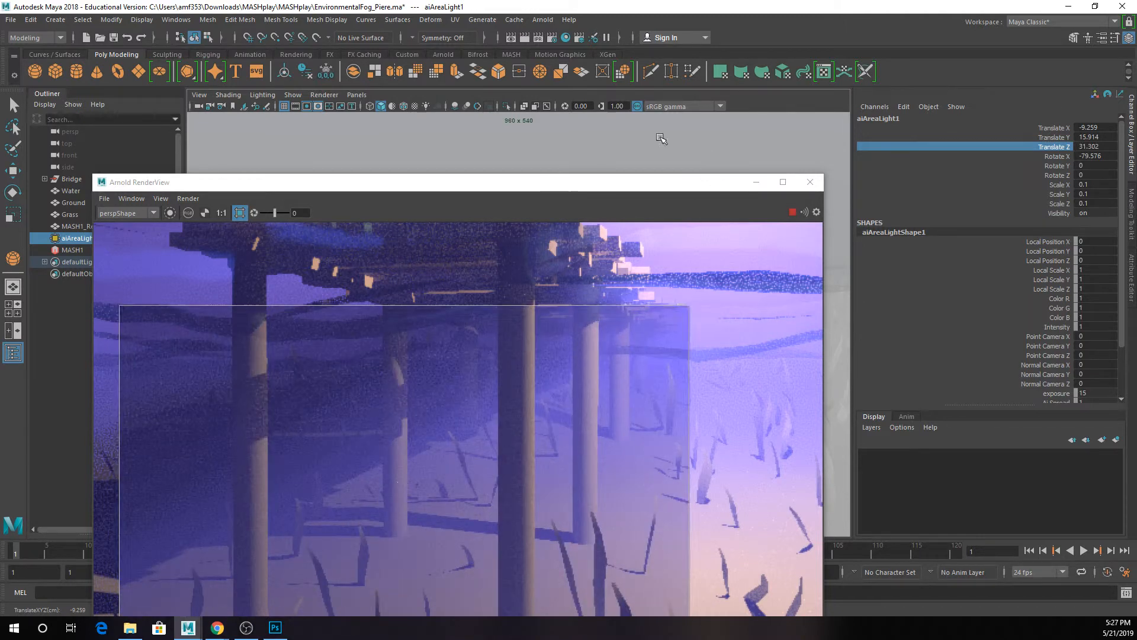
# - Return to rendering the full frame and bring the area light's Translate Z to about 11.904
pyautogui.click(240, 213)
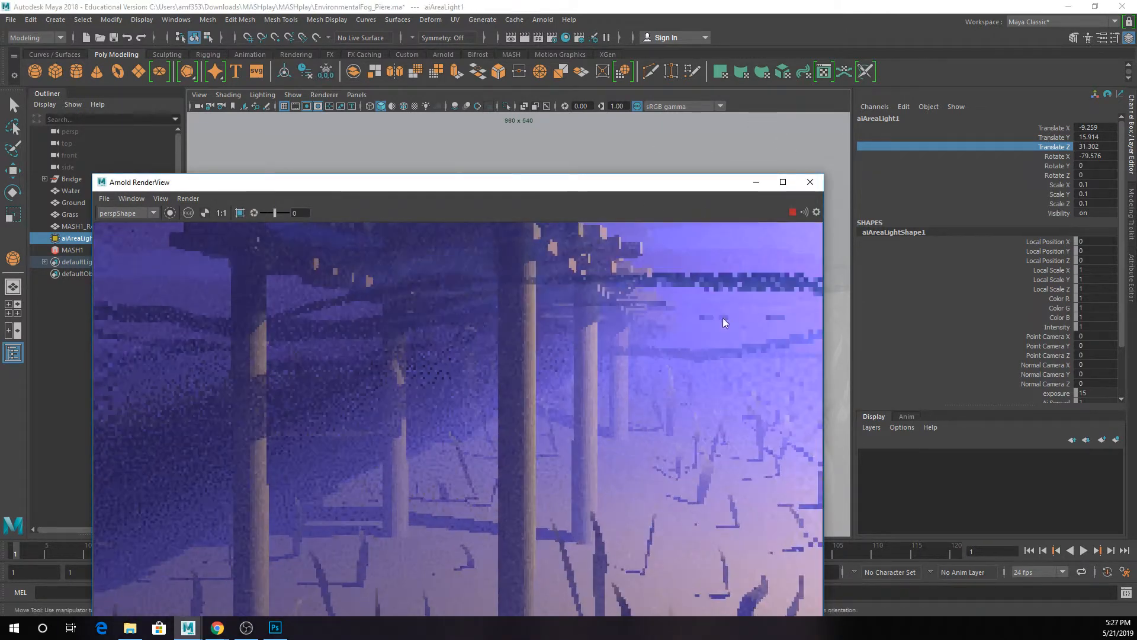
pyautogui.scroll(-2, 659, 329)
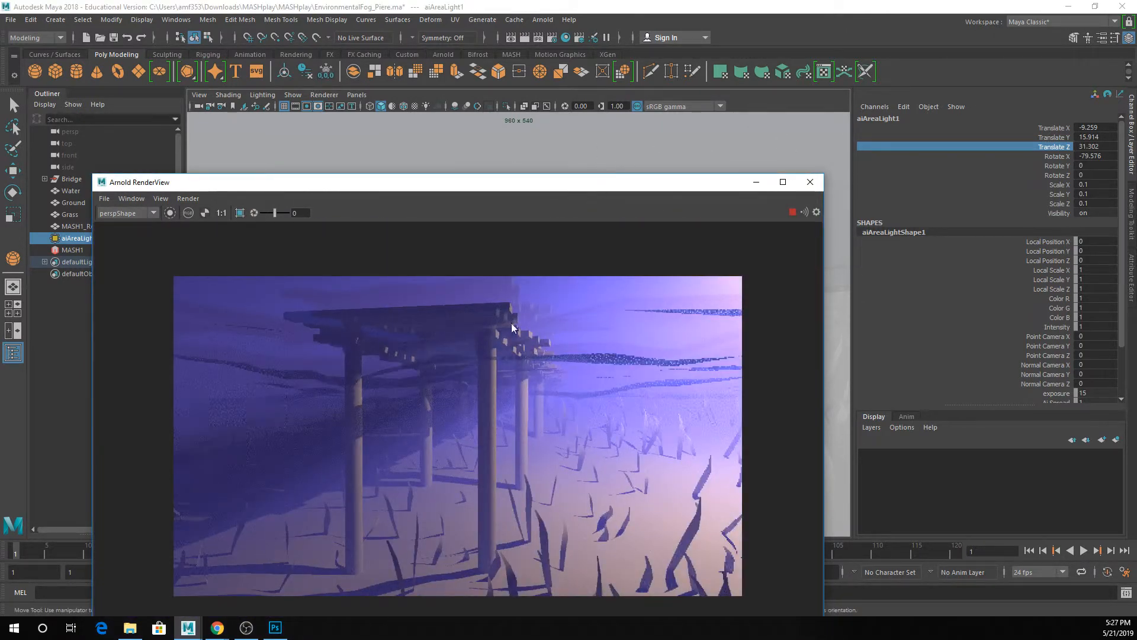
pyautogui.moveTo(516, 152); pyautogui.dragTo(314, 257, button='middle')
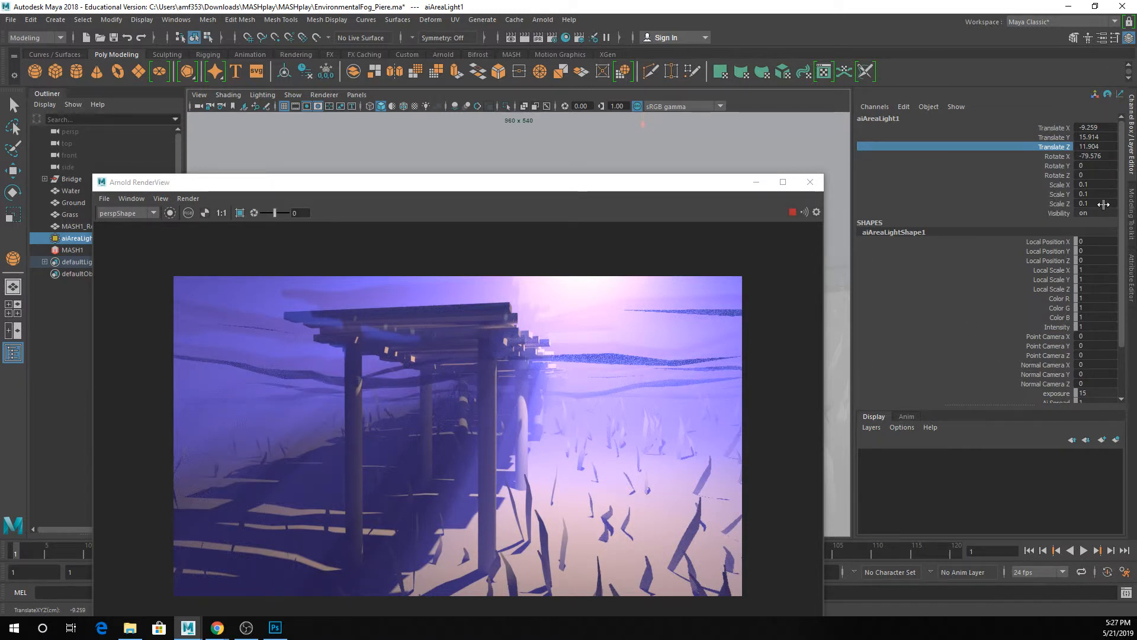
pyautogui.moveTo(425, 189); pyautogui.dragTo(433, 121)
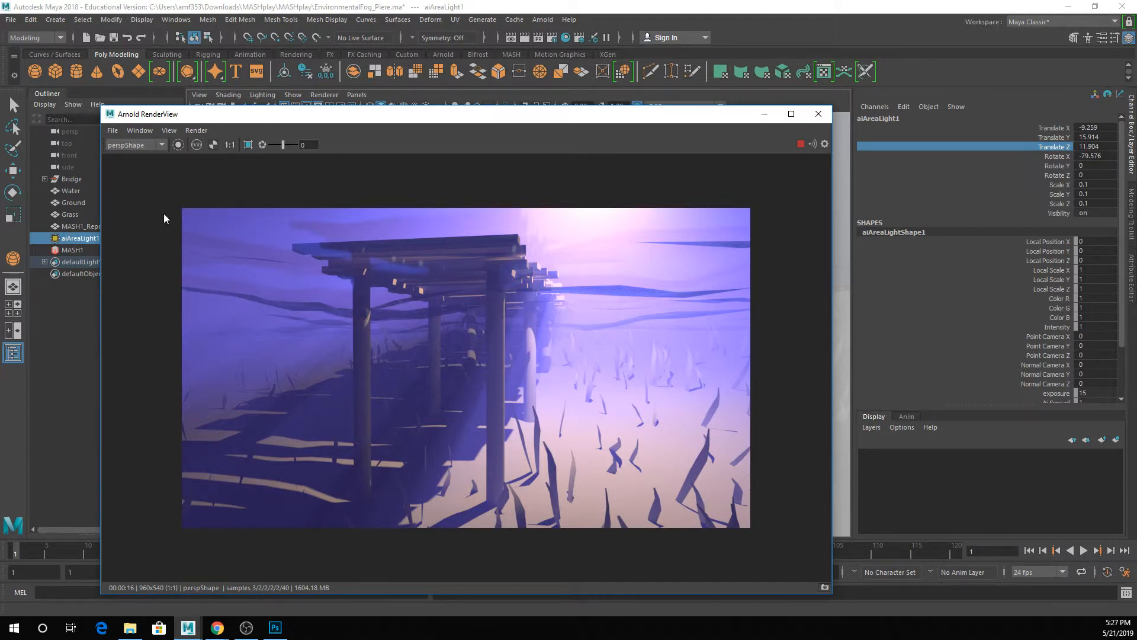
# - Show the area light's volumetric shadow and sampling attributes and limit the render to a small region between the pier posts
pyautogui.click(92, 239)
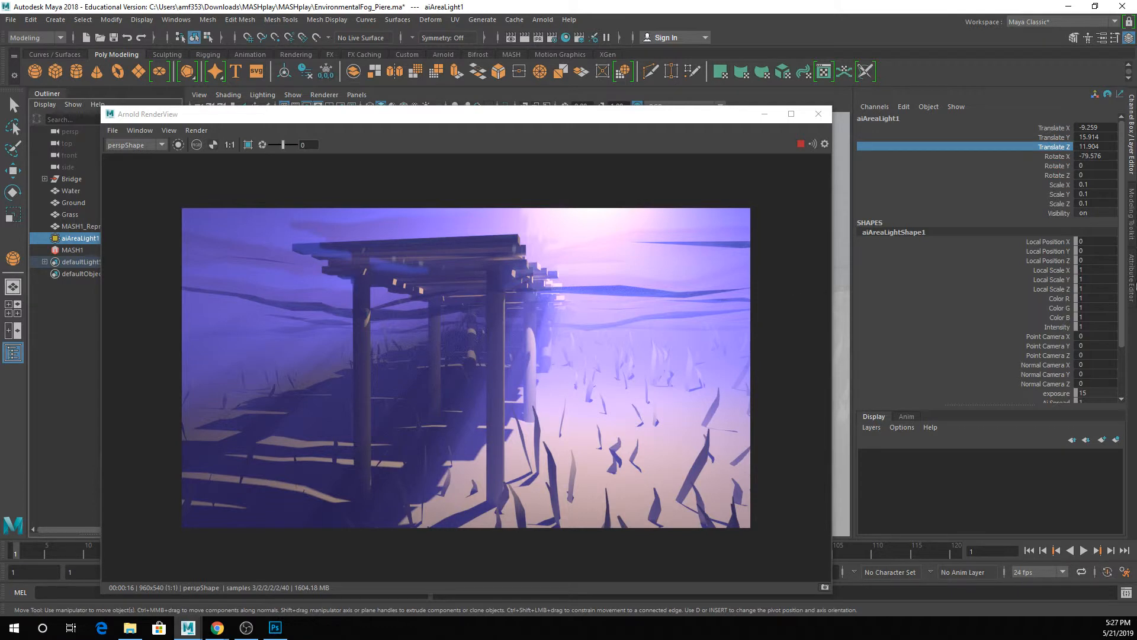
pyautogui.click(1132, 283)
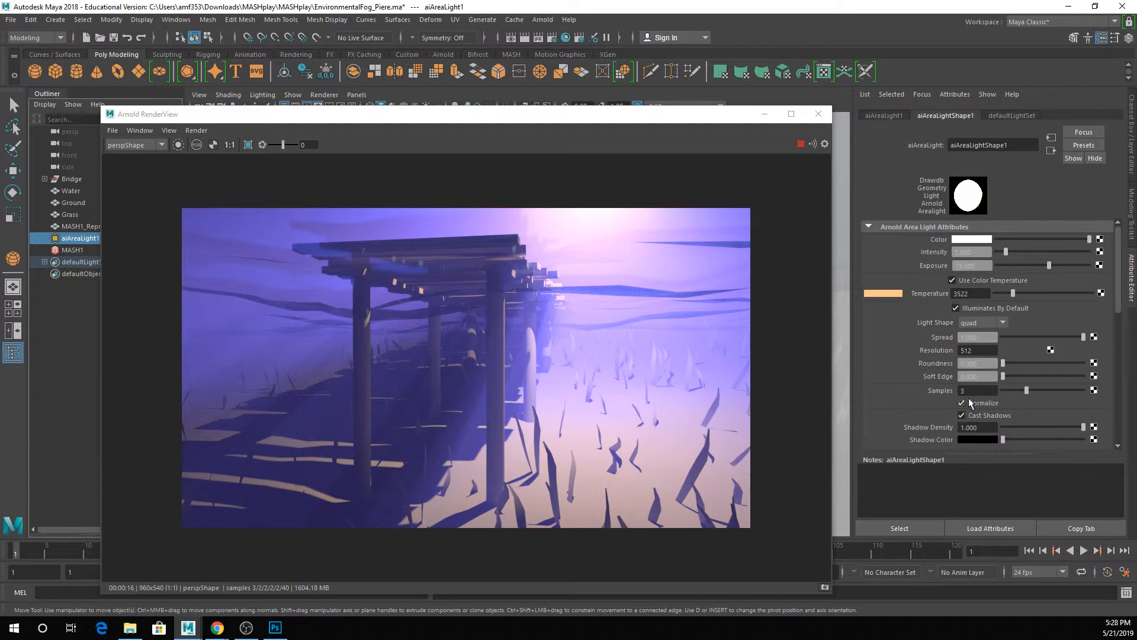
pyautogui.scroll(-3, 968, 397)
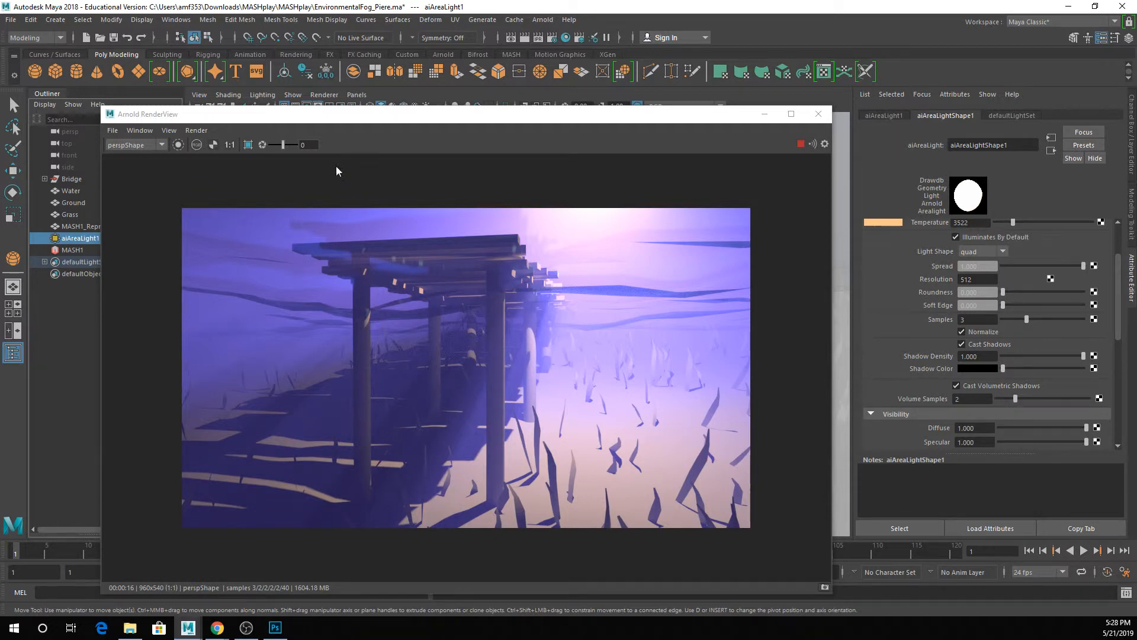
pyautogui.click(248, 144)
pyautogui.moveTo(430, 339); pyautogui.dragTo(515, 442)
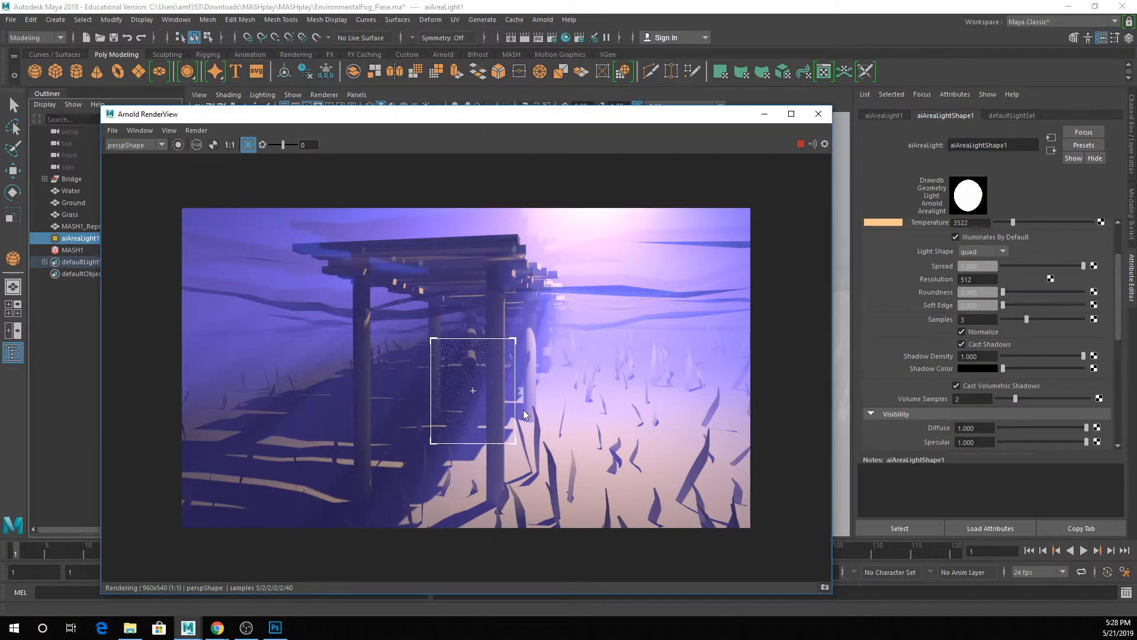
pyautogui.scroll(5, 506, 403)
pyautogui.scroll(-2, 506, 404)
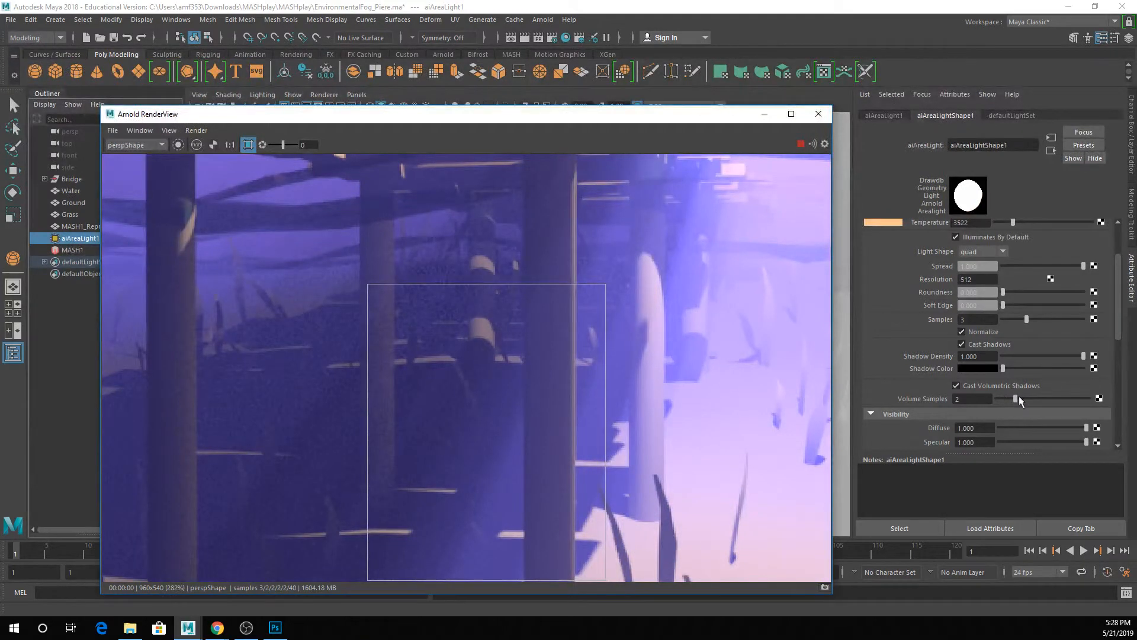
# - Try the area light's Volume Samples at 10 and 0, and settle on 1
pyautogui.moveTo(1017, 398); pyautogui.dragTo(1091, 398)
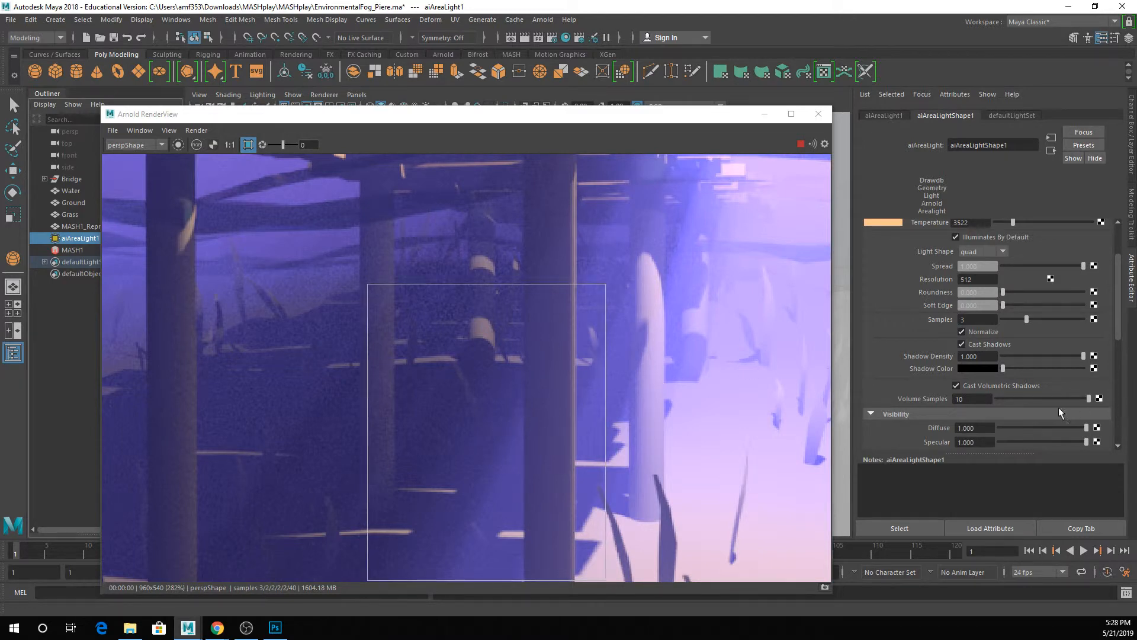
pyautogui.moveTo(1088, 398); pyautogui.dragTo(956, 389)
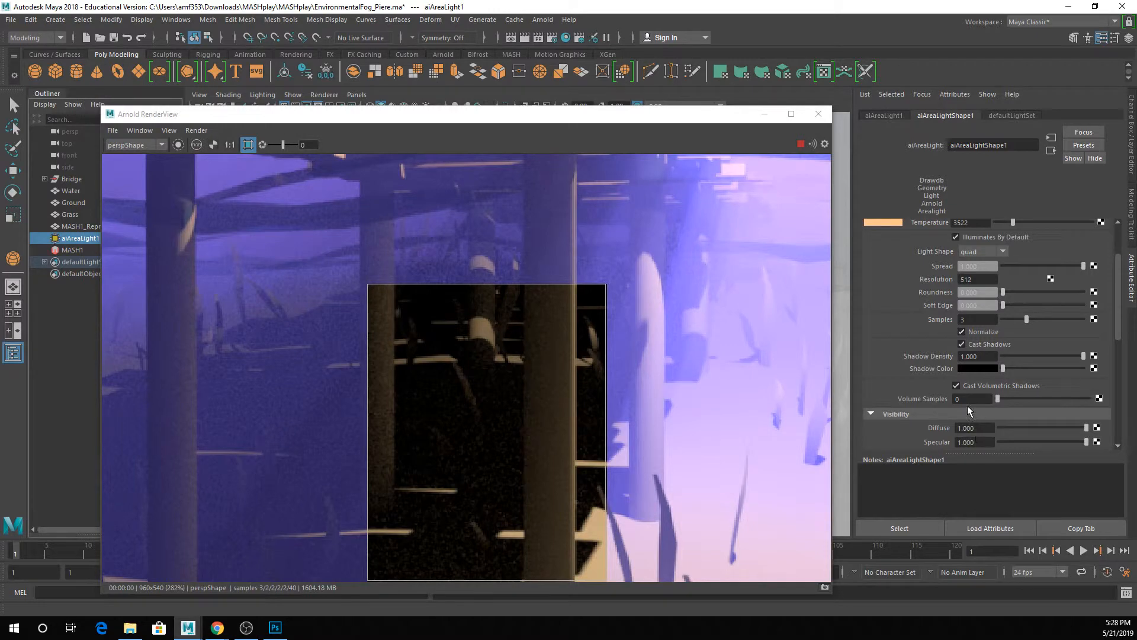
pyautogui.moveTo(968, 399); pyautogui.dragTo(943, 397)
pyautogui.write('1')
pyautogui.press('Return')
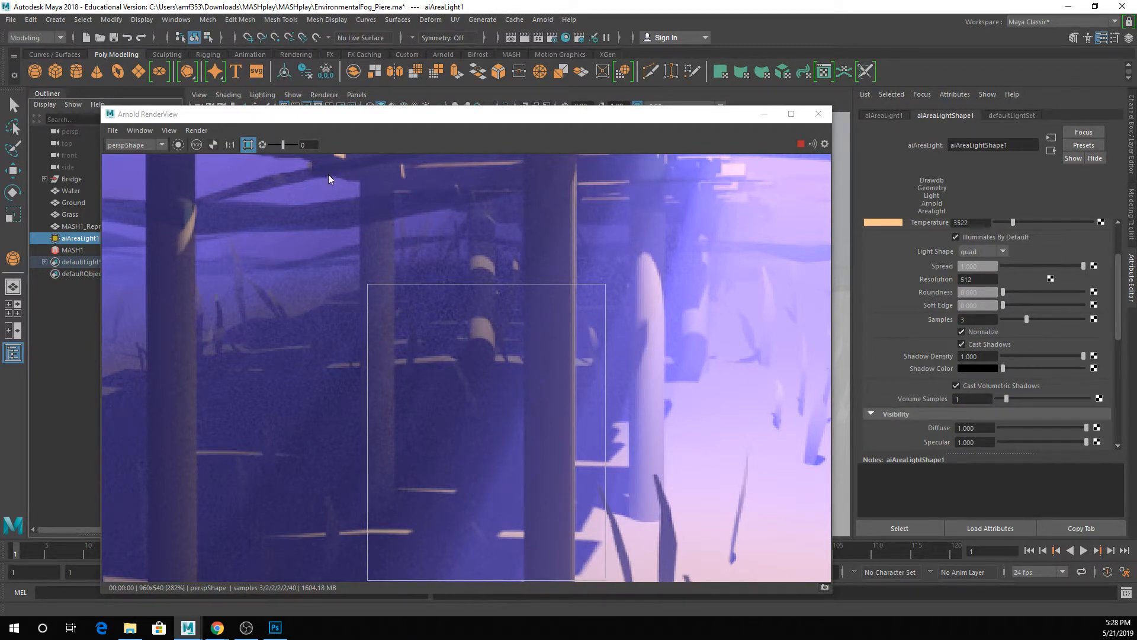
# - Render the full frame again and turn off Cast Volumetric Shadows for the area light
pyautogui.click(249, 150)
pyautogui.scroll(-3, 684, 358)
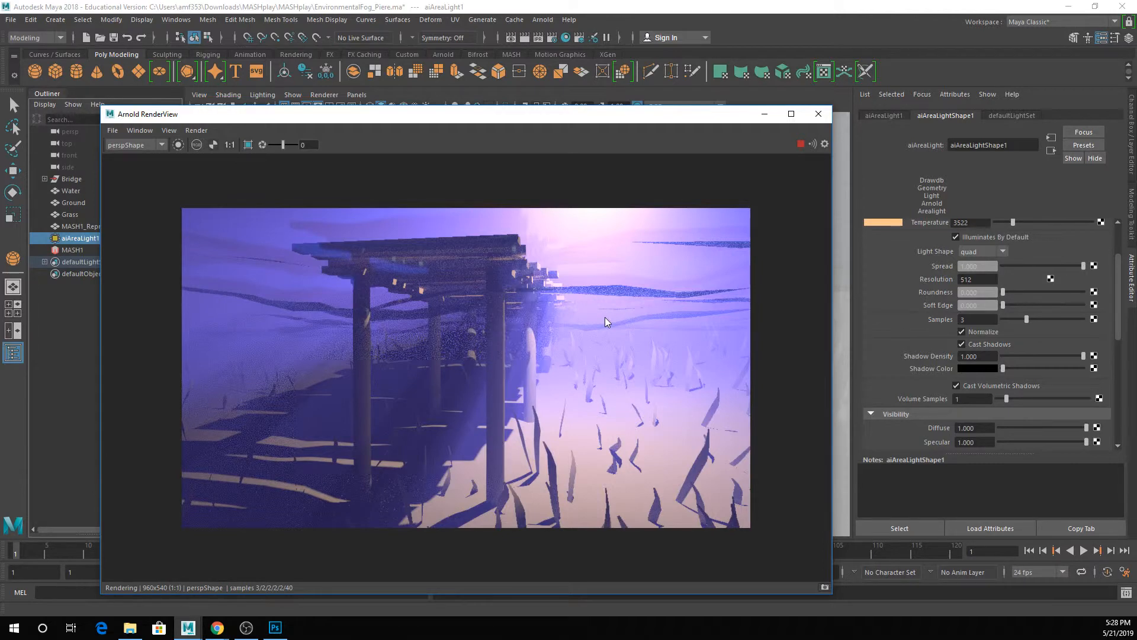
pyautogui.click(964, 385)
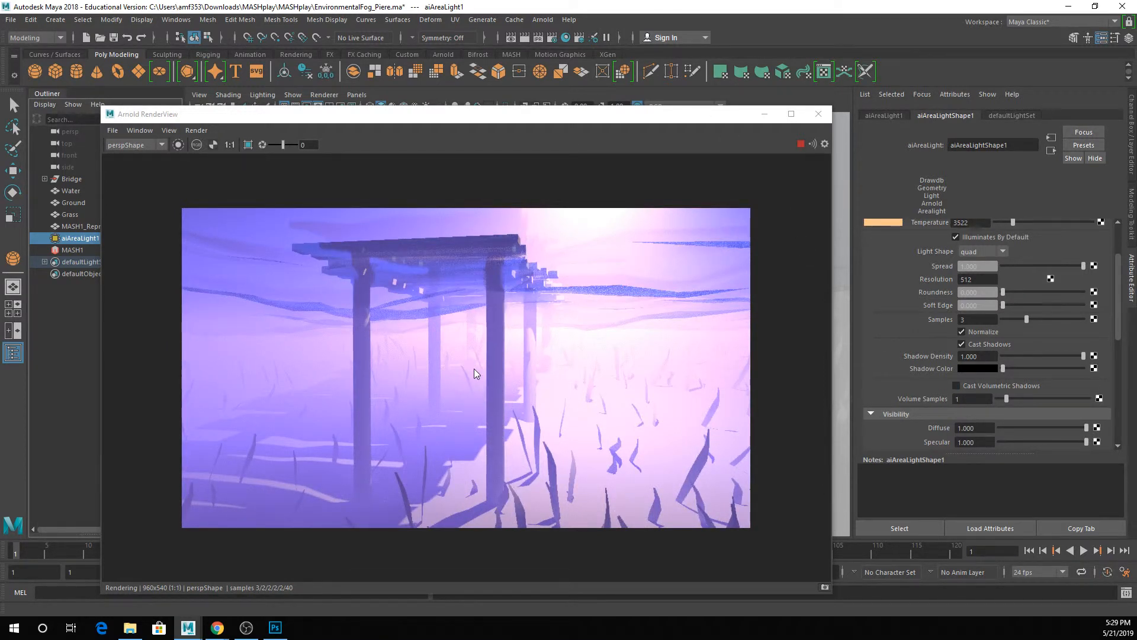
# - Save the rendered image as "cool" in the images folder and turn the light's Cast Volumetric Shadows back on
pyautogui.click(113, 130)
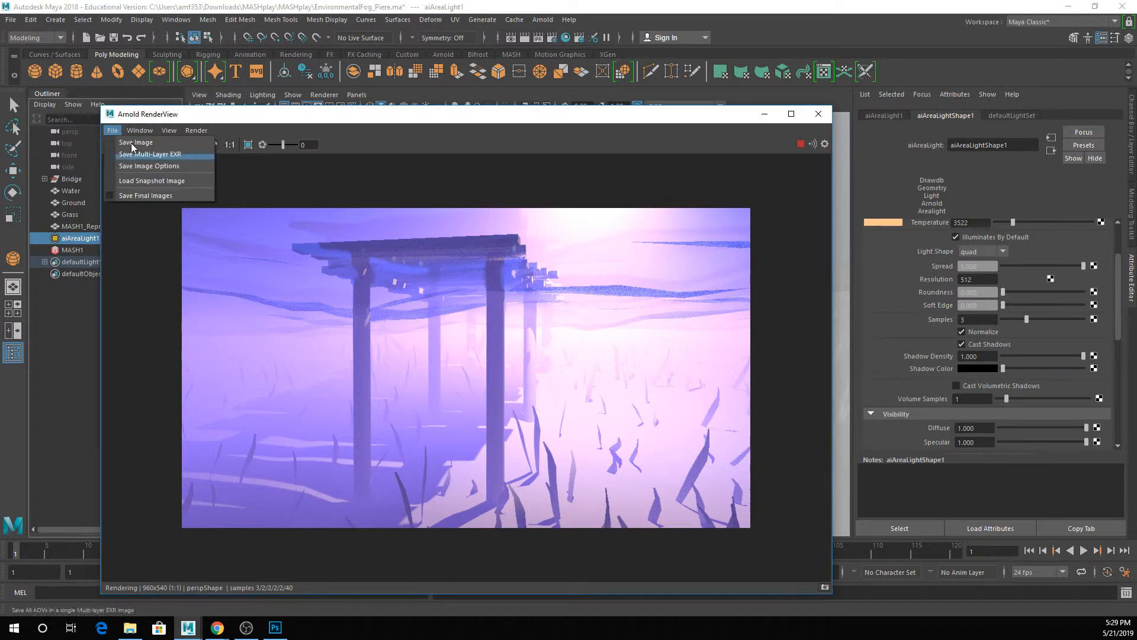
pyautogui.click(131, 143)
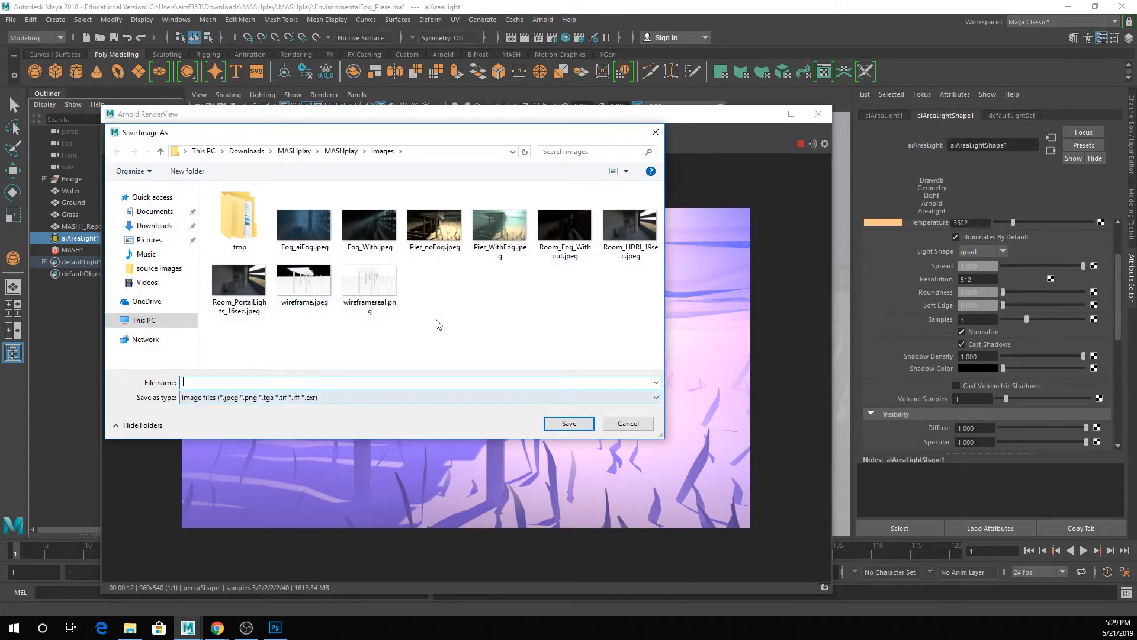
pyautogui.write('cool')
pyautogui.press('Return')
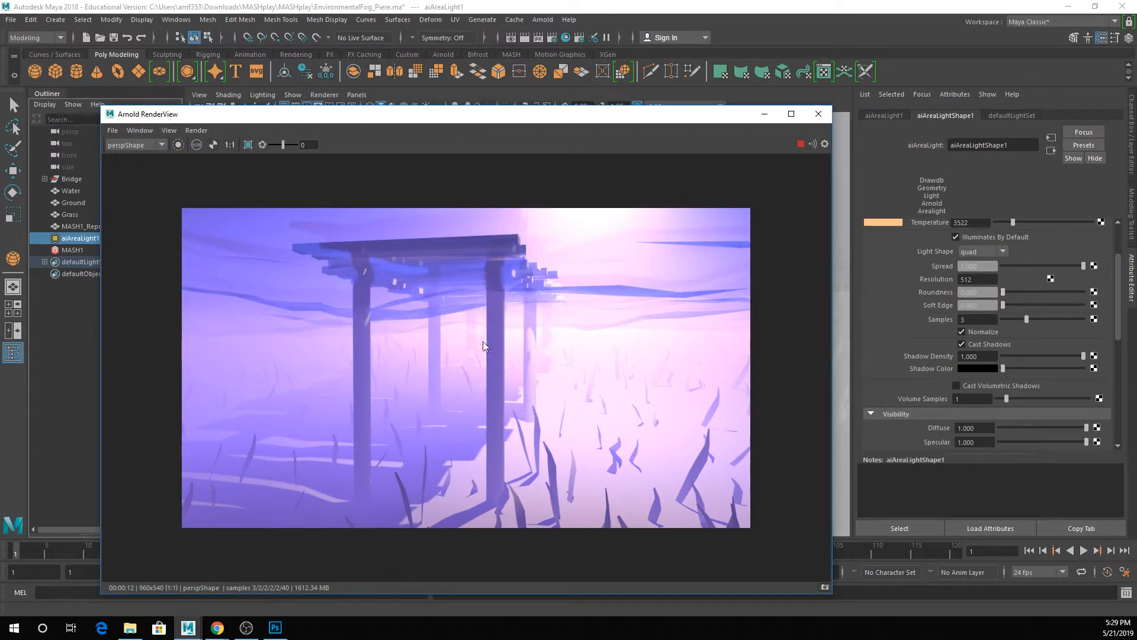
pyautogui.click(954, 385)
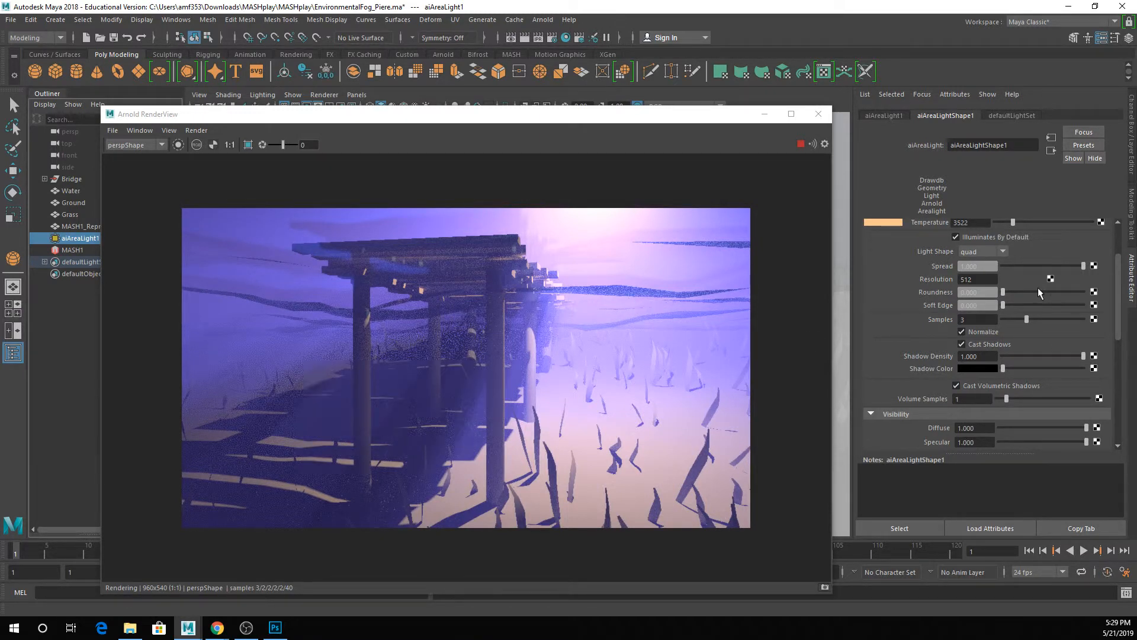
# - Open the Arnold render sampling settings and limit the render to a region between the pier posts
pyautogui.click(552, 38)
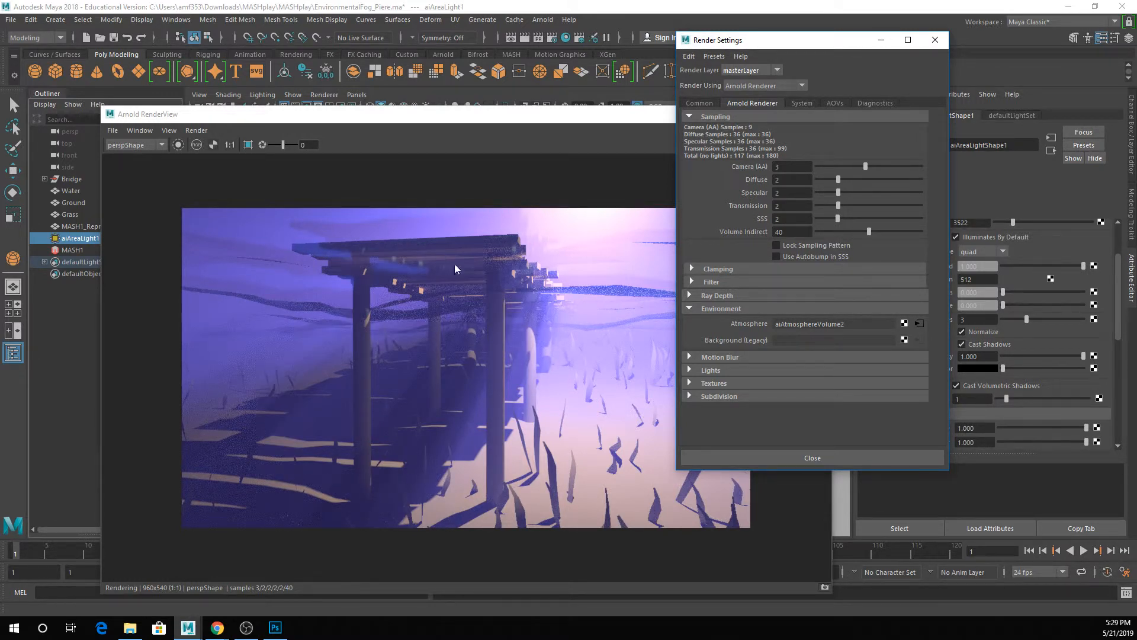
pyautogui.scroll(5, 457, 272)
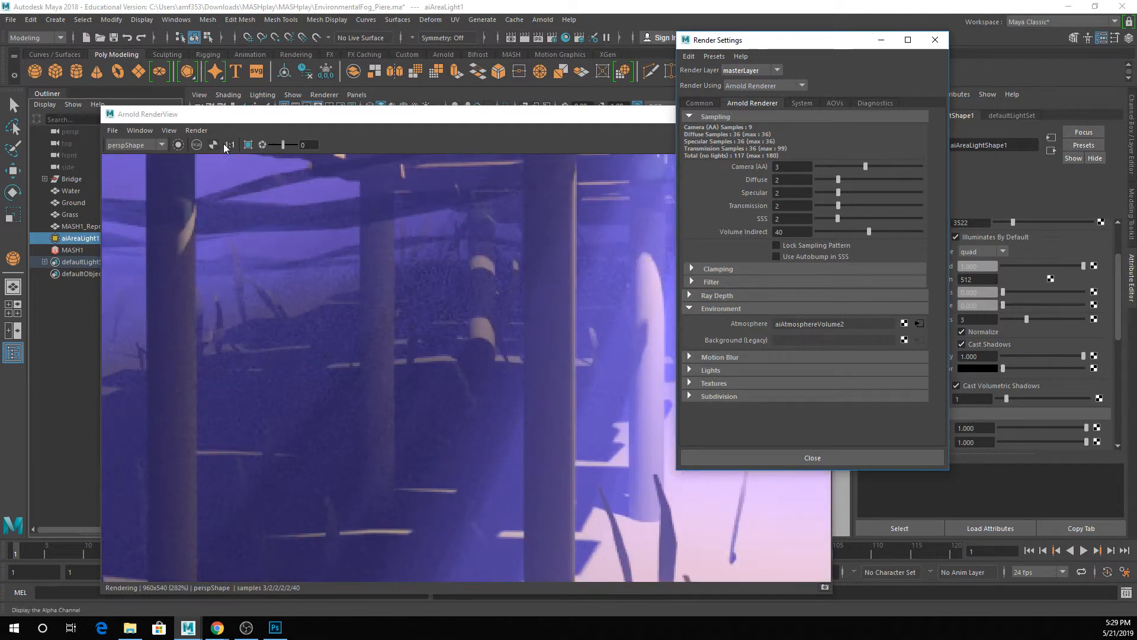
pyautogui.click(248, 144)
pyautogui.moveTo(358, 265); pyautogui.dragTo(576, 516)
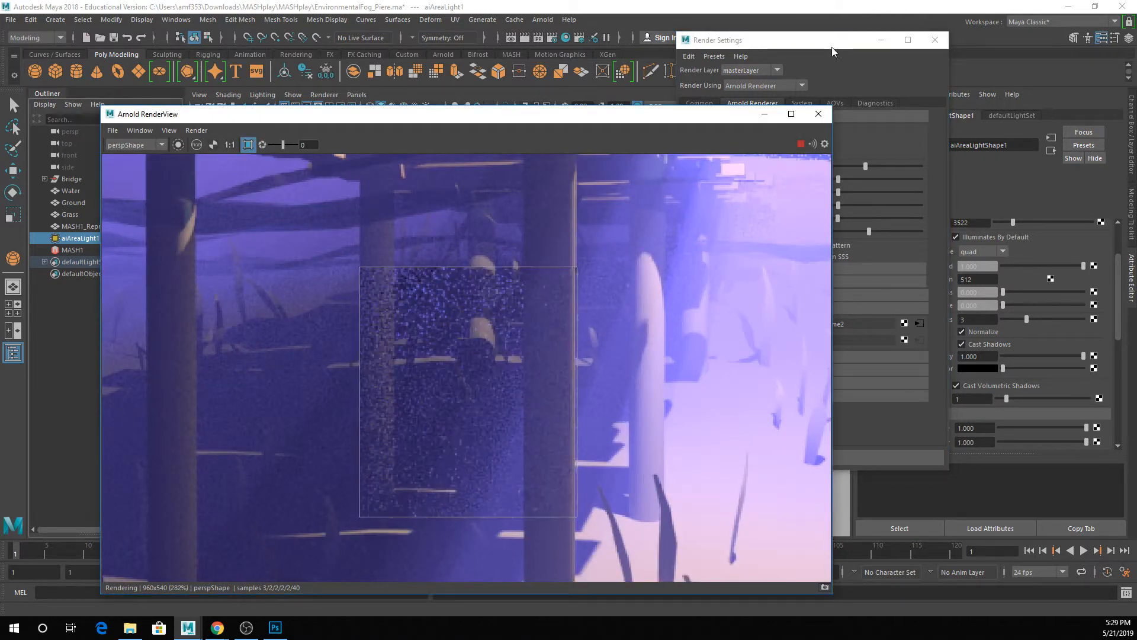
# - Try a Volume Indirect sampling value of 80 on the rendered region, and lower it to 21
pyautogui.click(855, 68)
pyautogui.moveTo(865, 233); pyautogui.dragTo(957, 238)
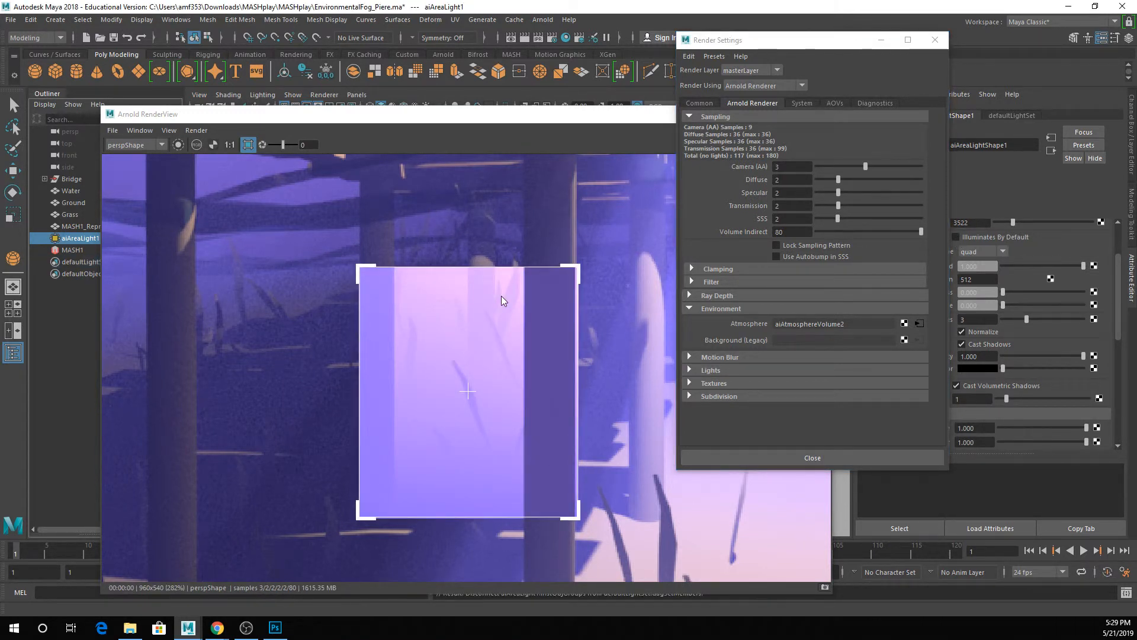
pyautogui.click(844, 233)
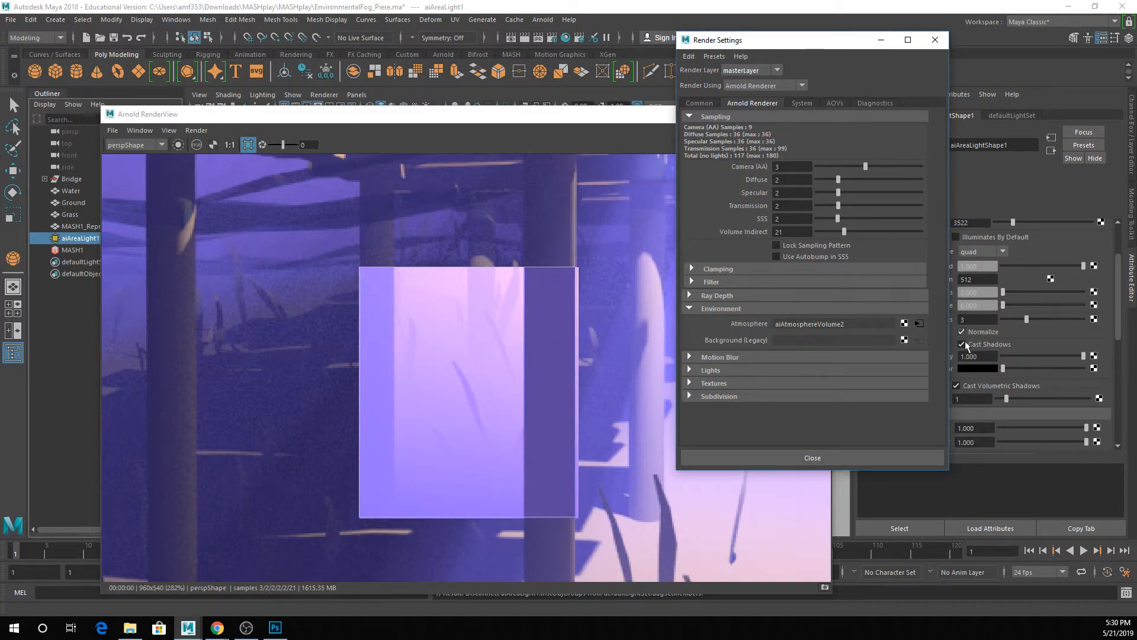
# - Render the full frame again, switch the area light's Cast Volumetric Shadows off and back on, and close the render settings
pyautogui.click(245, 148)
pyautogui.click(997, 386)
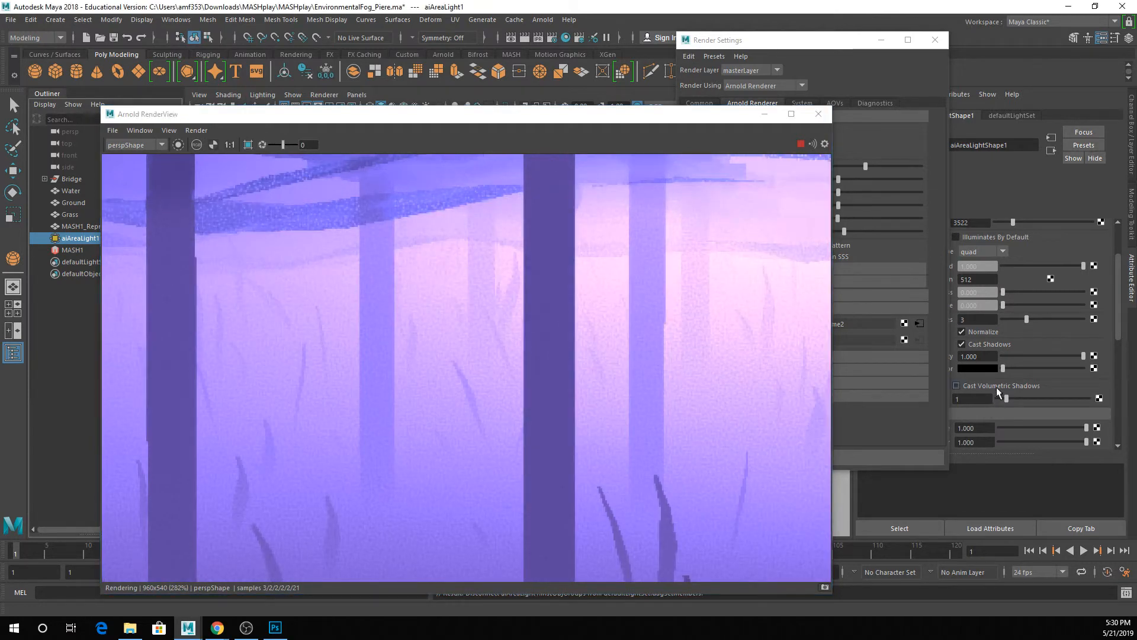
pyautogui.click(996, 386)
pyautogui.click(860, 240)
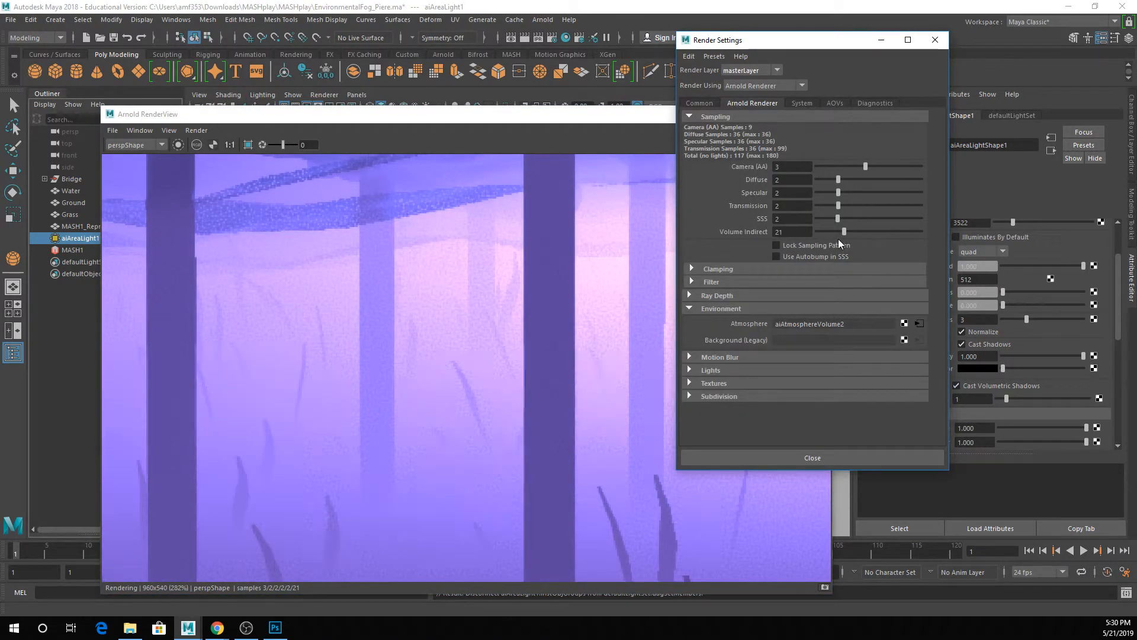
pyautogui.click(935, 39)
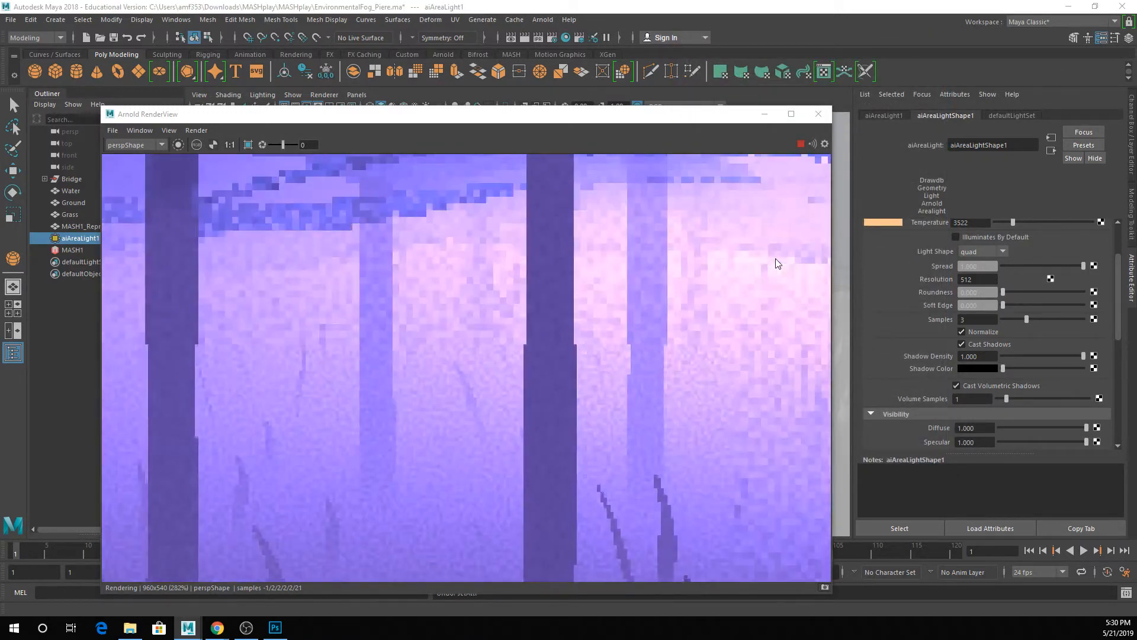
# - Try Illuminates By Default on the area light, return it to off, and restart the render in a reopened Arnold RenderView
pyautogui.click(955, 237)
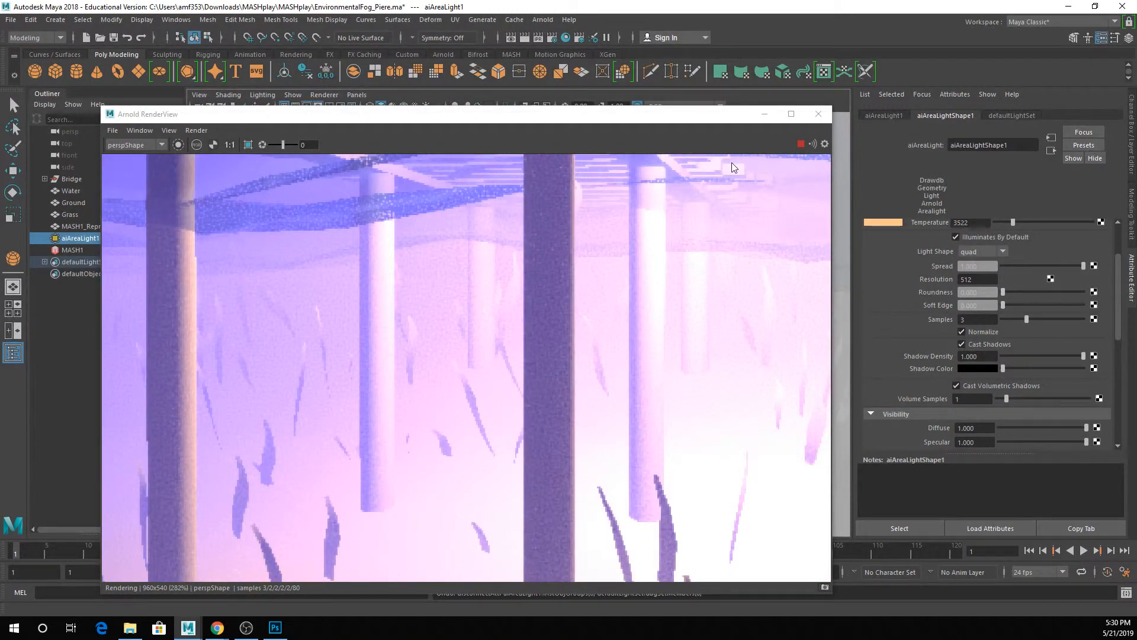
pyautogui.hotkey('ctrl', 'y')
pyautogui.click(822, 116)
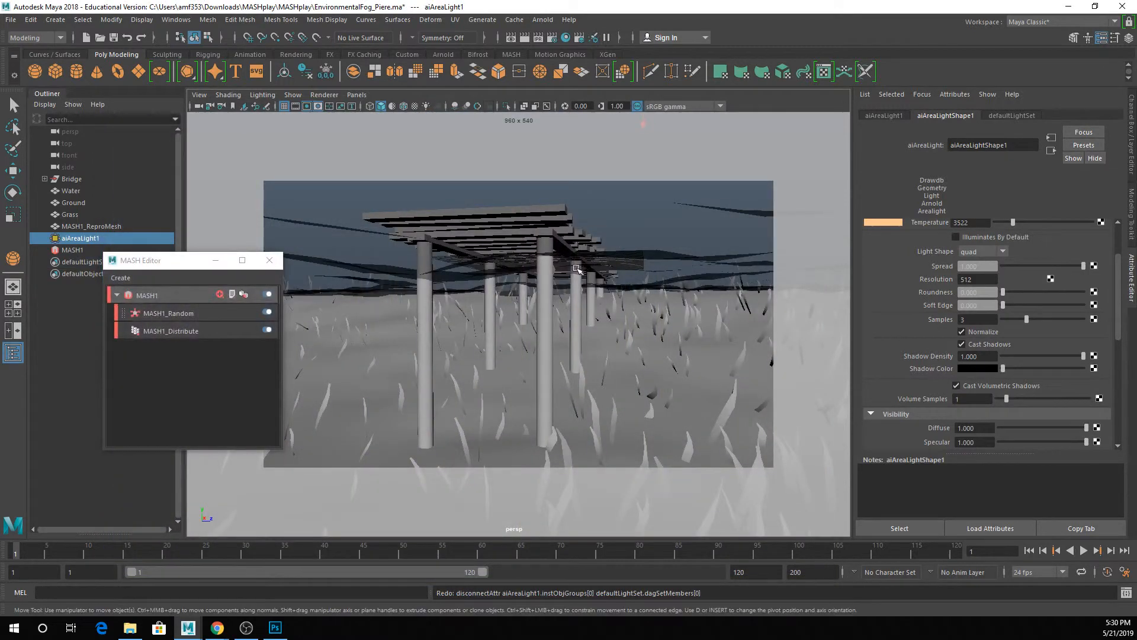
pyautogui.click(542, 20)
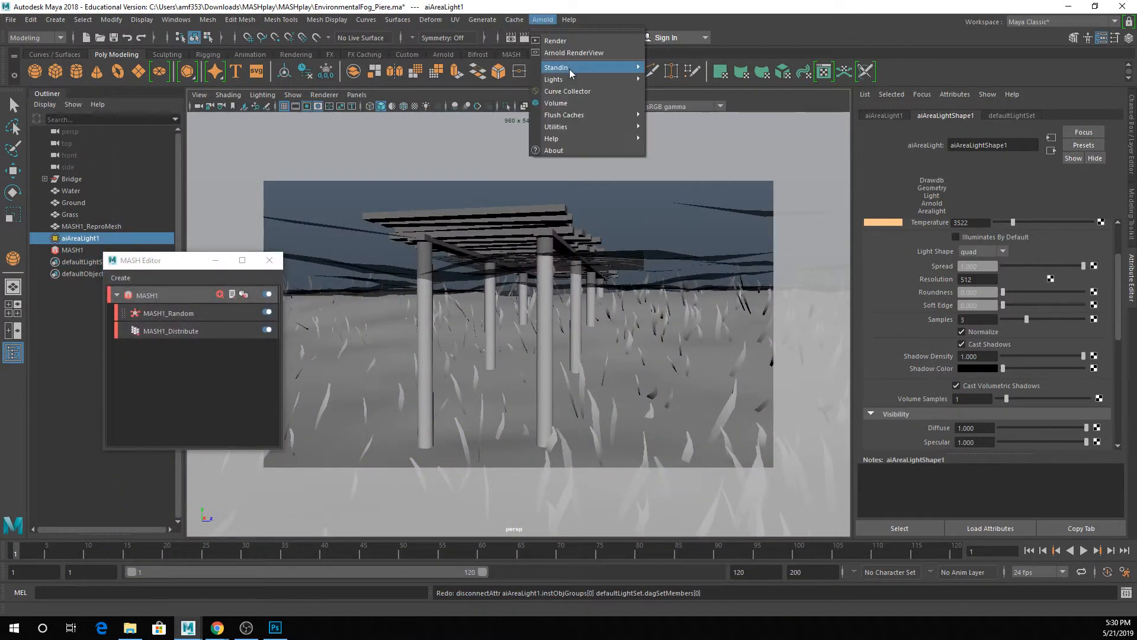
pyautogui.click(568, 55)
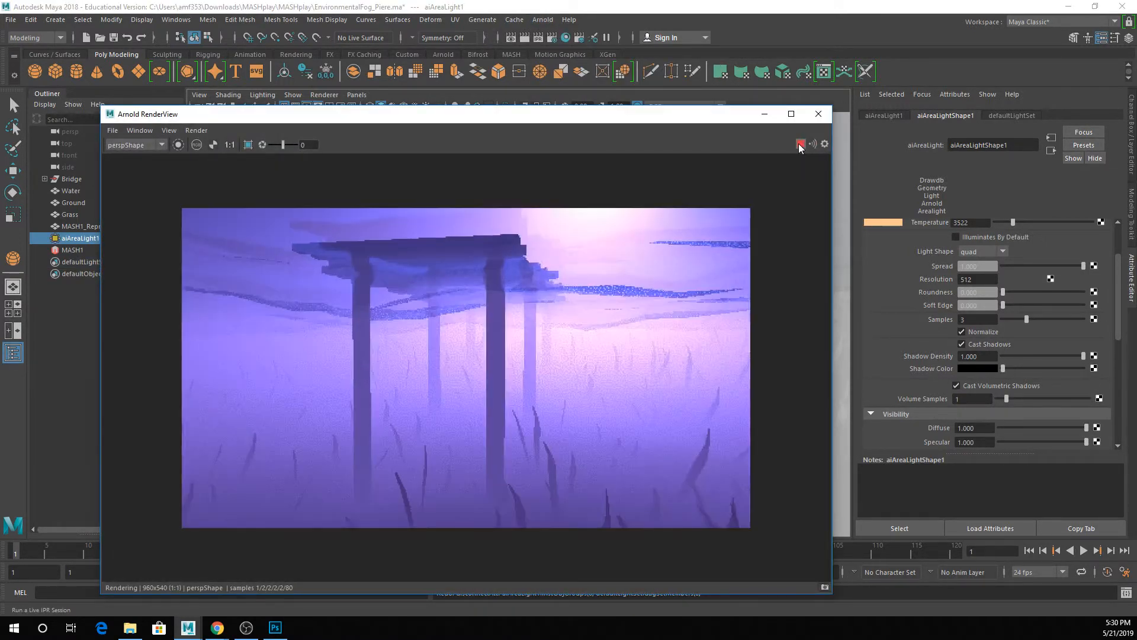
# - Compare the area light's Cast Volumetric Shadows off and on, set its Volume Samples to 2, and close the render view
pyautogui.click(968, 386)
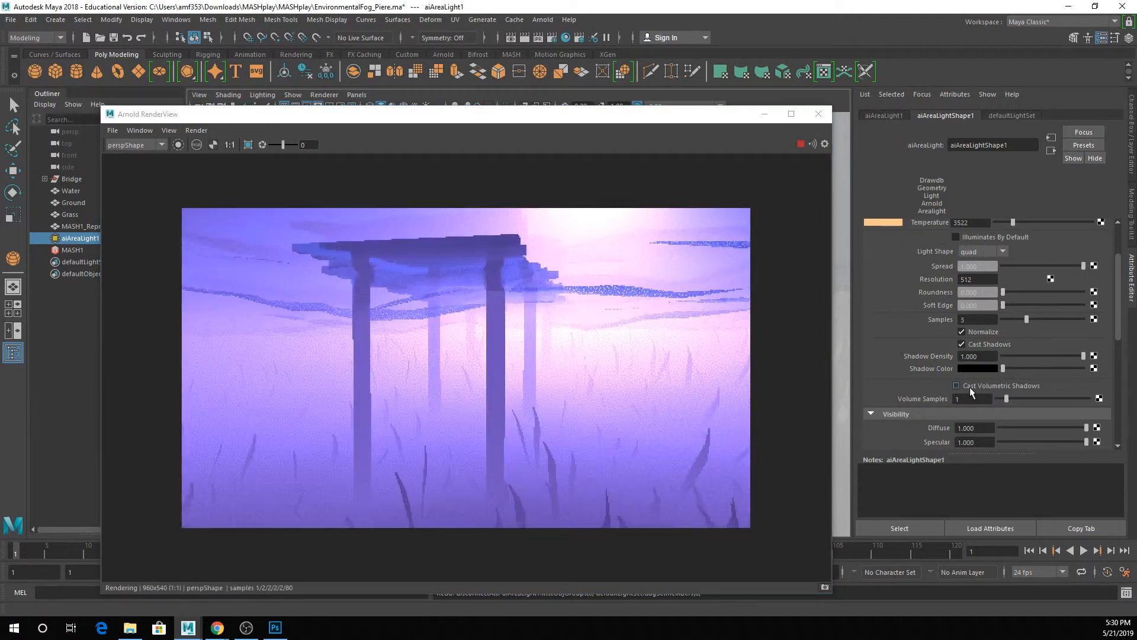
pyautogui.click(956, 386)
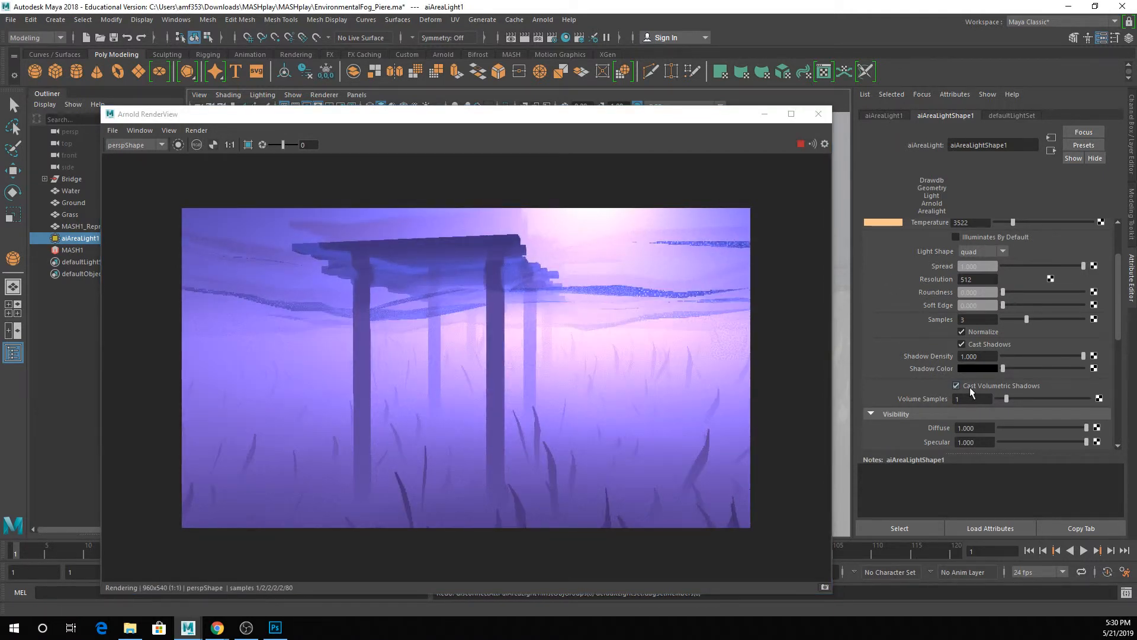
pyautogui.moveTo(964, 399); pyautogui.dragTo(943, 381)
pyautogui.write('2')
pyautogui.press('Return')
pyautogui.click(817, 113)
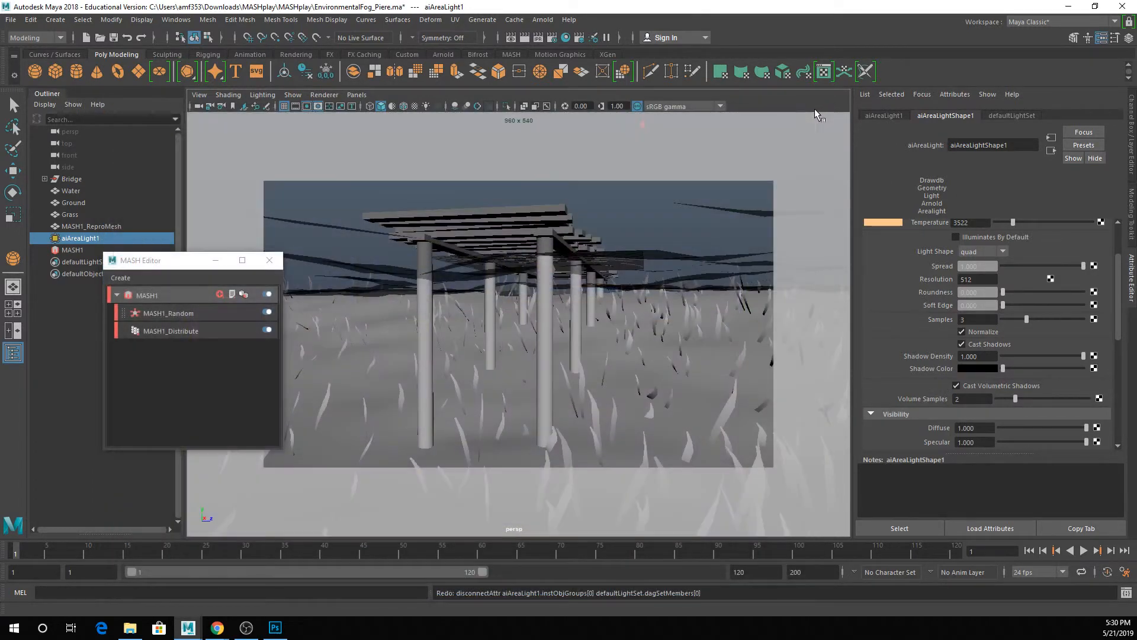
# - Close the MASH Editor, reload the EnvironmentalFog_Piere.ma scene, and start an Arnold render of it
pyautogui.click(267, 263)
pyautogui.click(1133, 145)
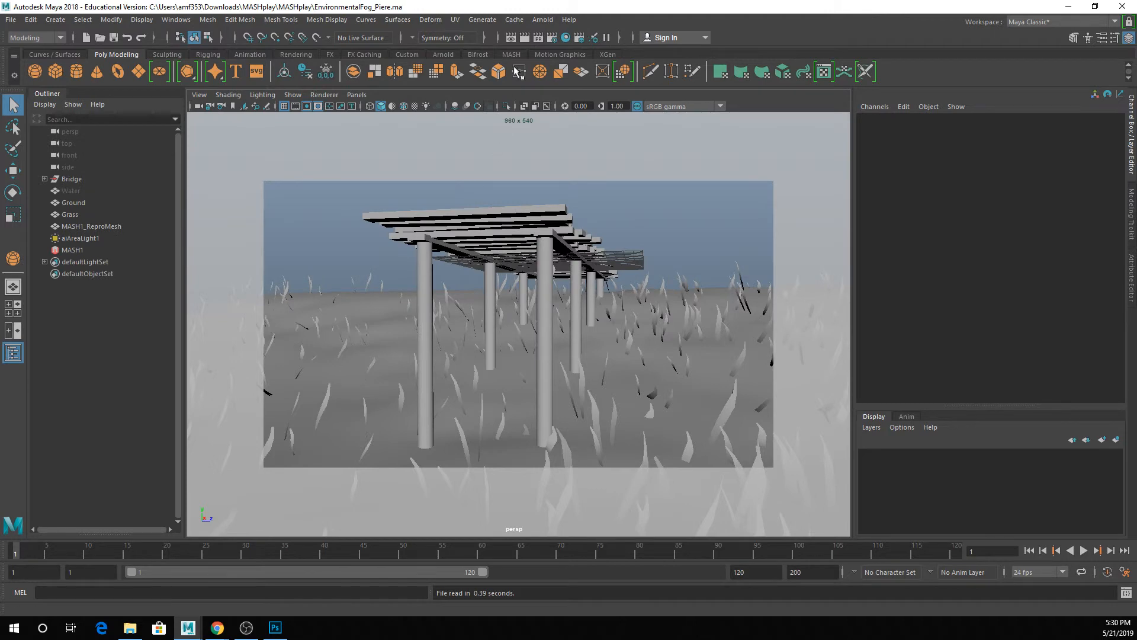
pyautogui.click(543, 19)
pyautogui.click(557, 50)
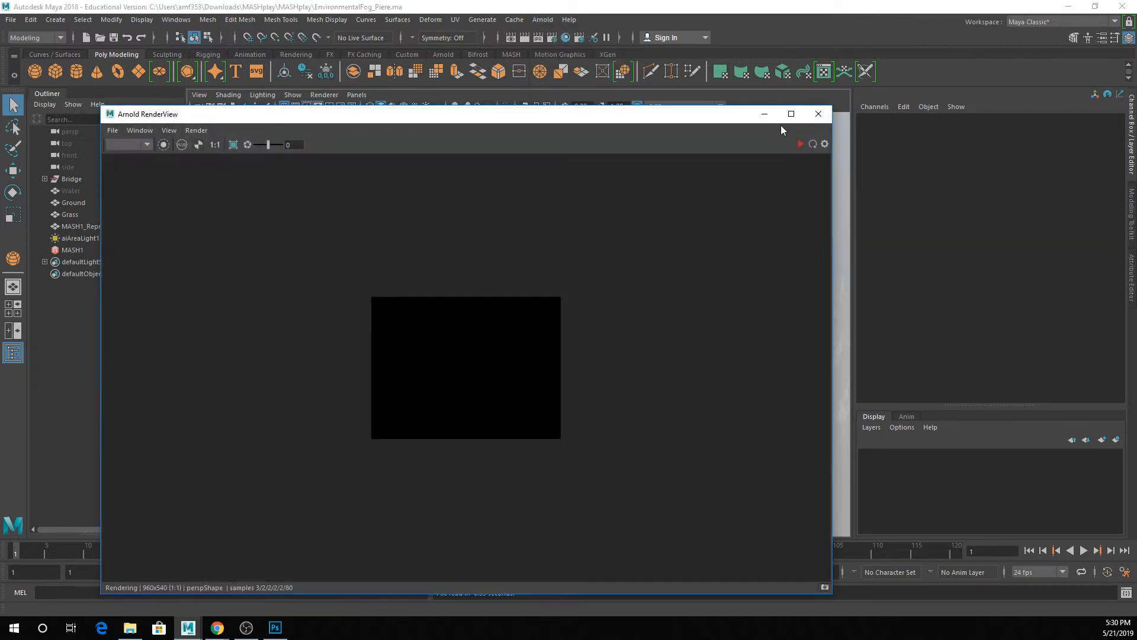
pyautogui.click(799, 144)
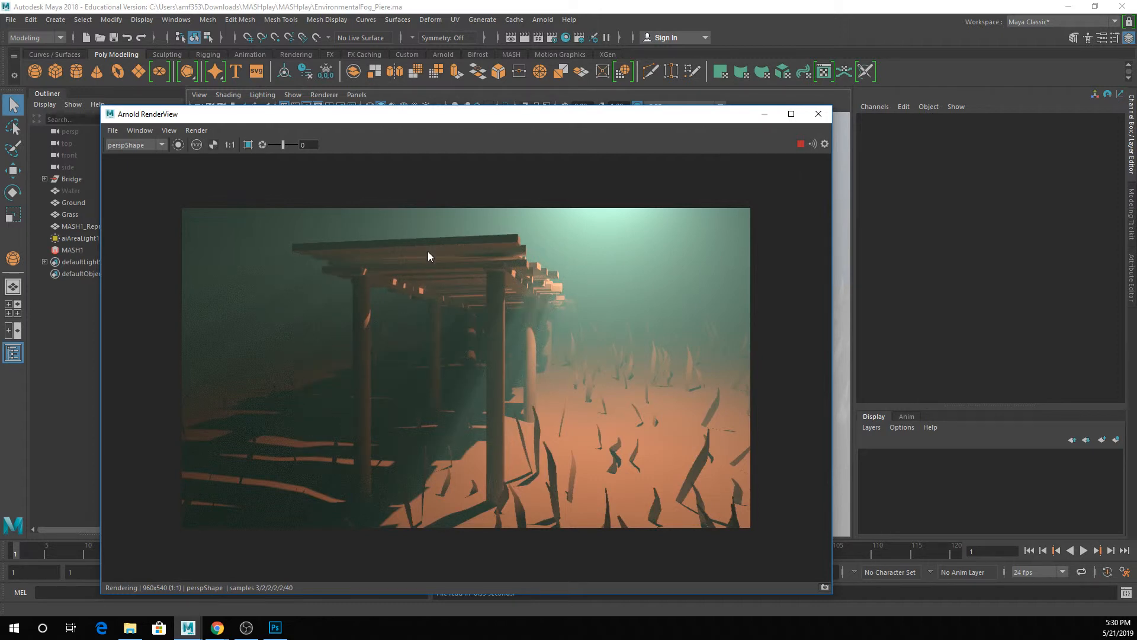
# - Set Volume Indirect to 10 in the Arnold render sampling settings
pyautogui.click(552, 37)
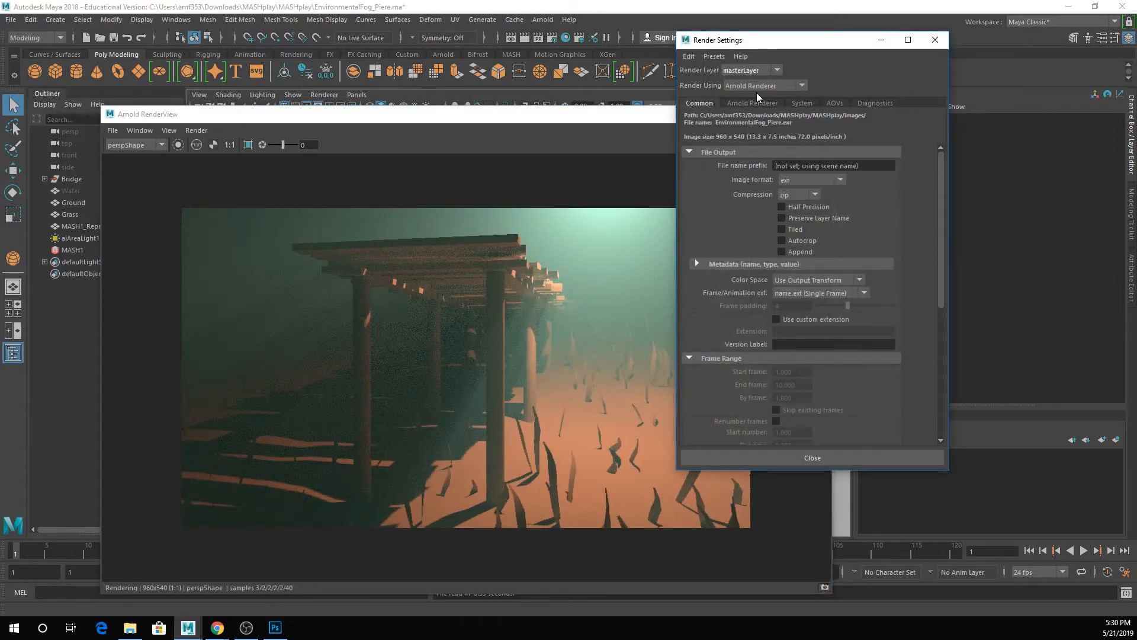
pyautogui.click(755, 102)
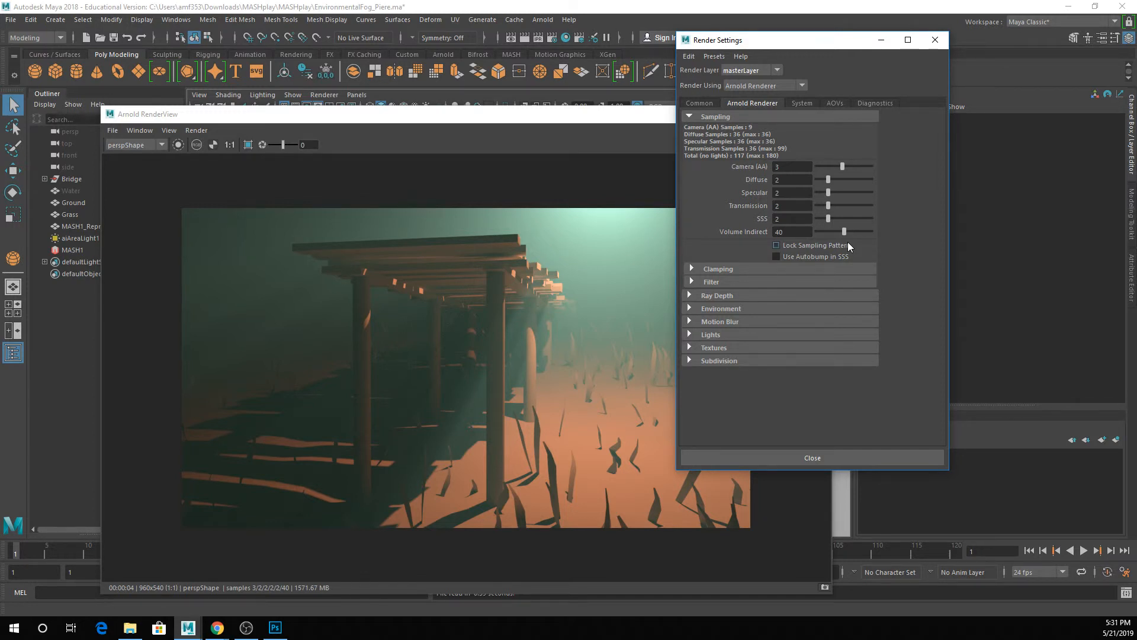
pyautogui.doubleClick(777, 232)
pyautogui.write('10')
pyautogui.press('Return')
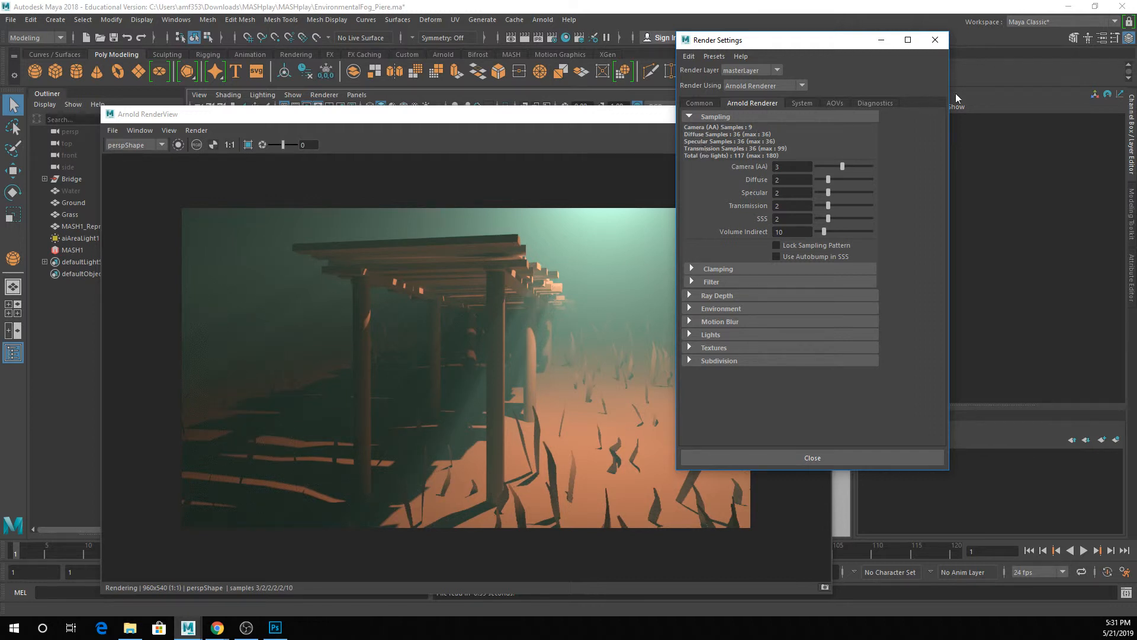
# - Open the attributes of the aiAtmosphereVolume1 node assigned as the render environment's atmosphere, and close the render settings
pyautogui.click(728, 311)
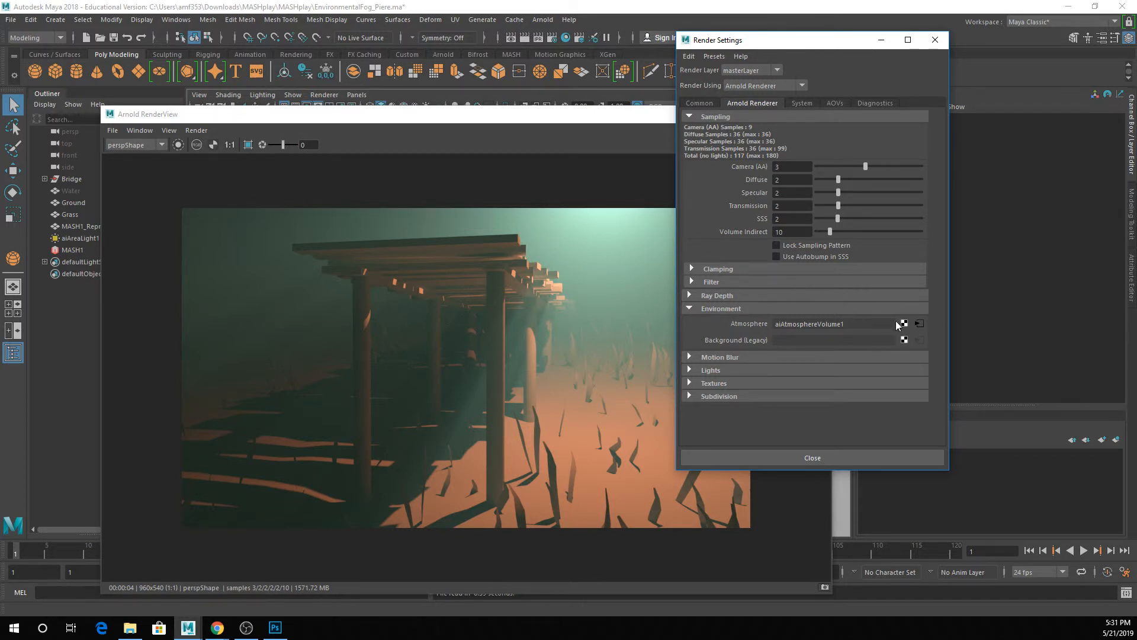
pyautogui.click(918, 324)
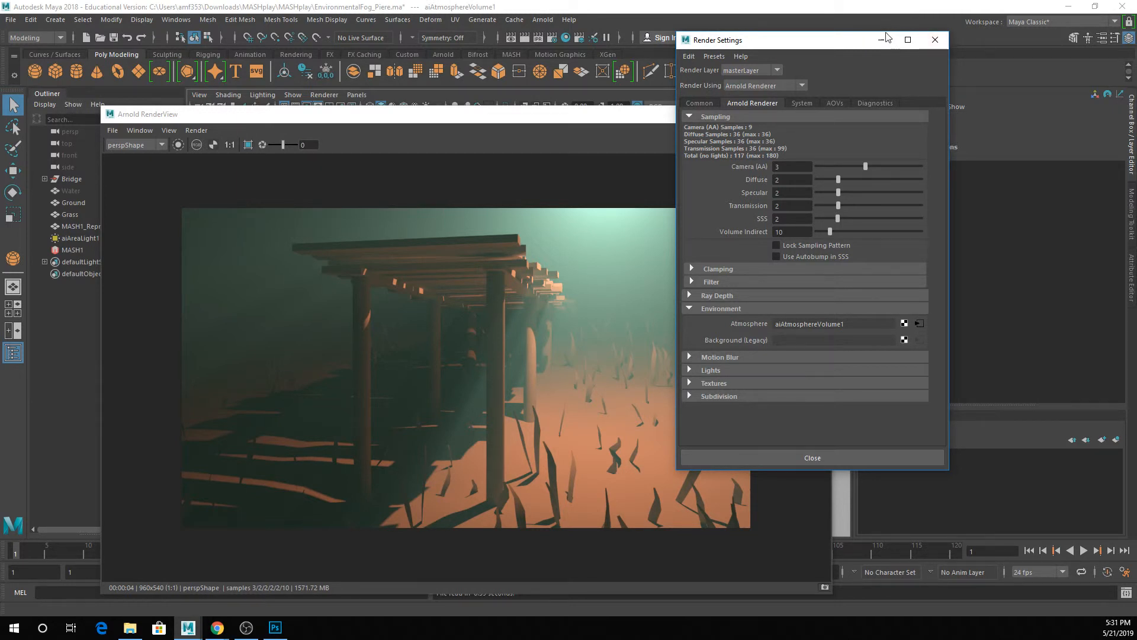
pyautogui.click(934, 40)
pyautogui.hotkey('ctrl', 'a')
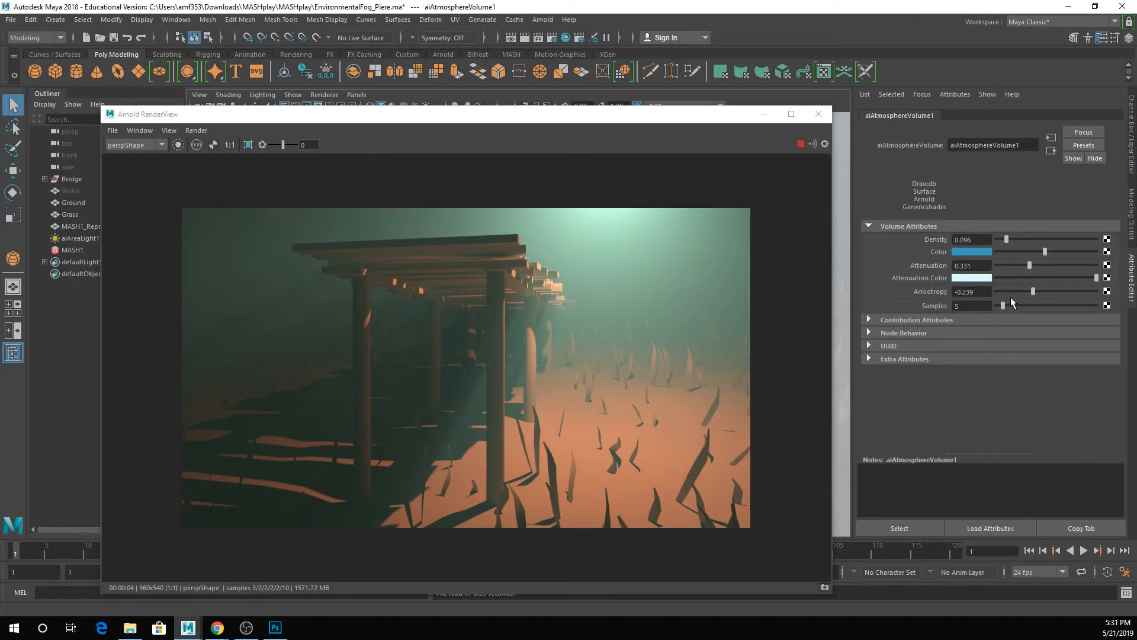
# - Limit the render to a region around the front pier post and try 15 Samples for the atmosphere volume
pyautogui.scroll(5, 531, 289)
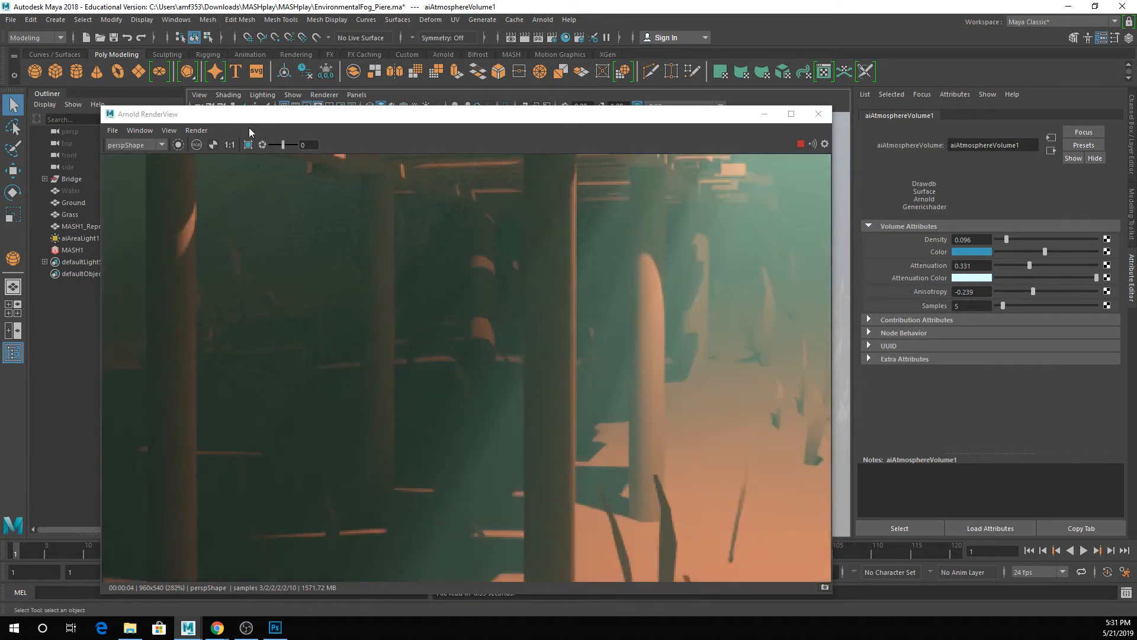
pyautogui.moveTo(398, 203); pyautogui.dragTo(638, 523)
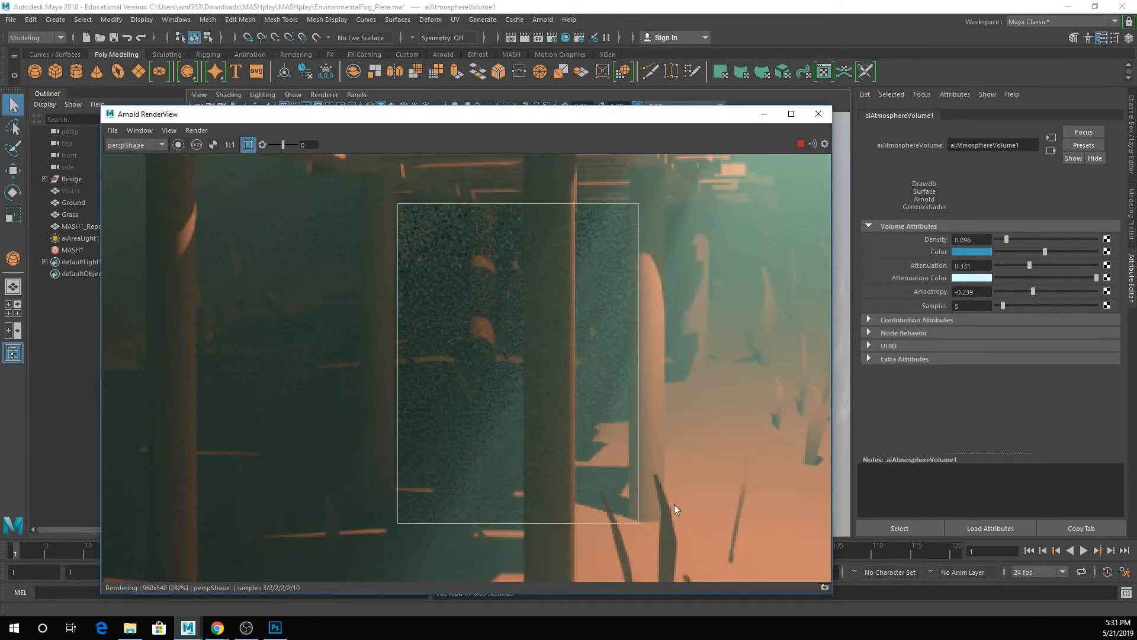
pyautogui.click(972, 306)
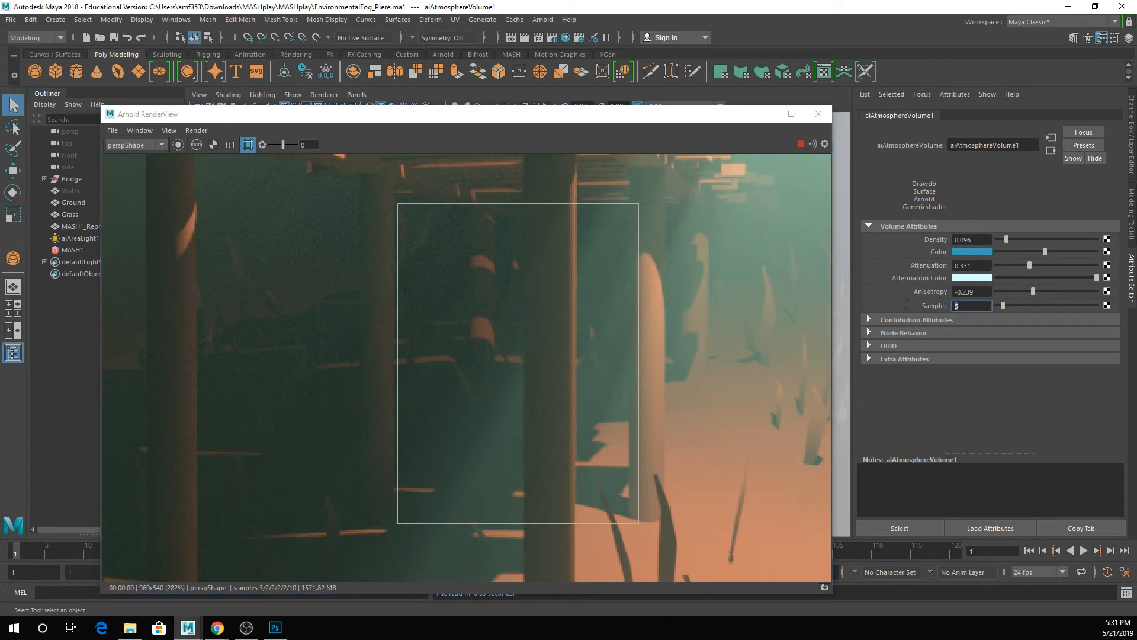
pyautogui.write('15')
pyautogui.press('Return')
pyautogui.scroll(2, 265, 348)
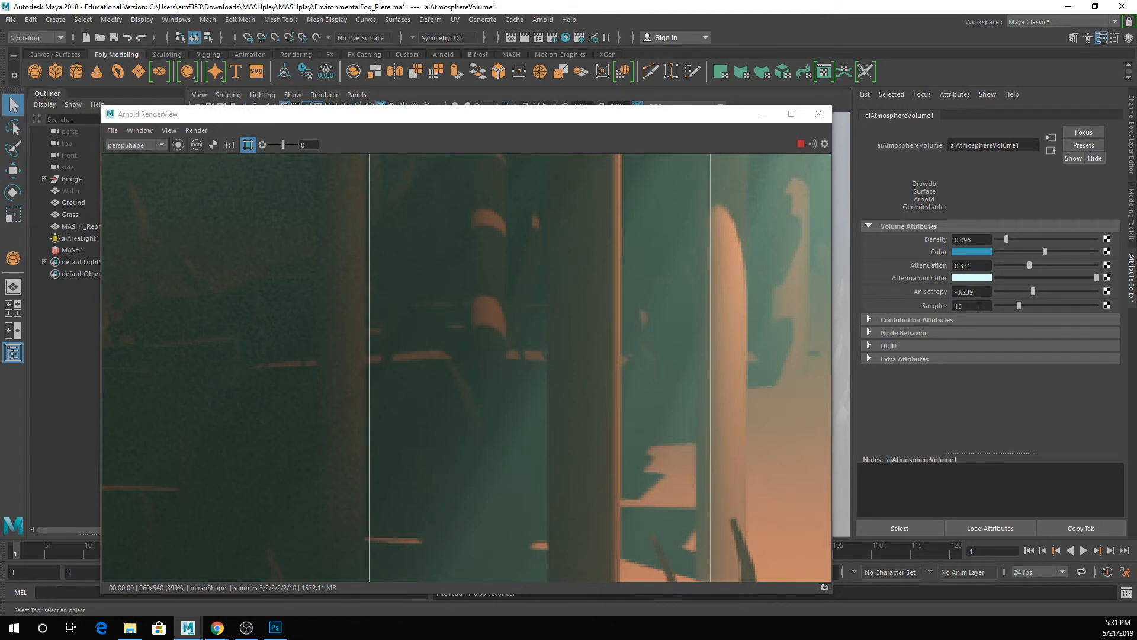
# - Try 30 Samples for the atmosphere volume and widen the render region toward the other post
pyautogui.moveTo(969, 306); pyautogui.dragTo(898, 301)
pyautogui.write('30')
pyautogui.press('Return')
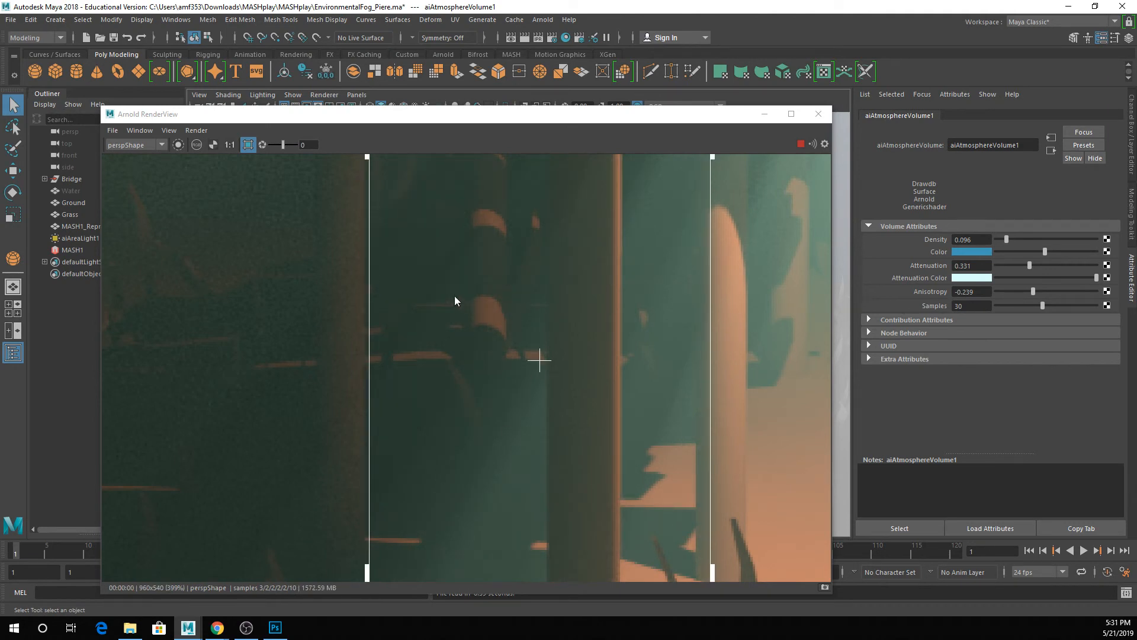
pyautogui.scroll(-5, 455, 300)
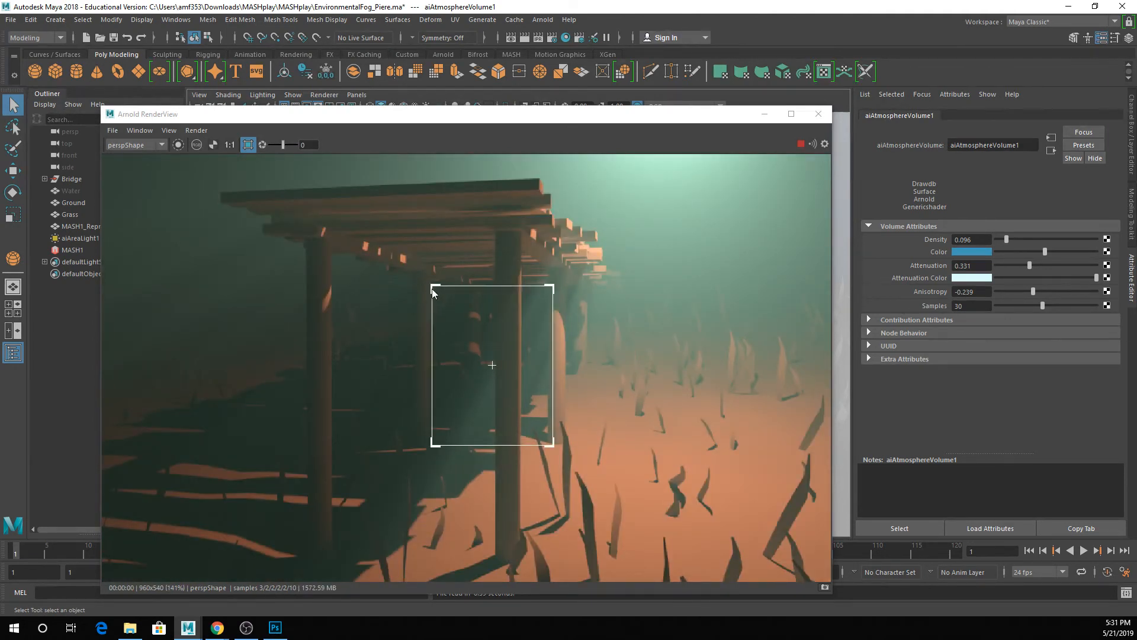
pyautogui.moveTo(432, 285); pyautogui.dragTo(383, 297)
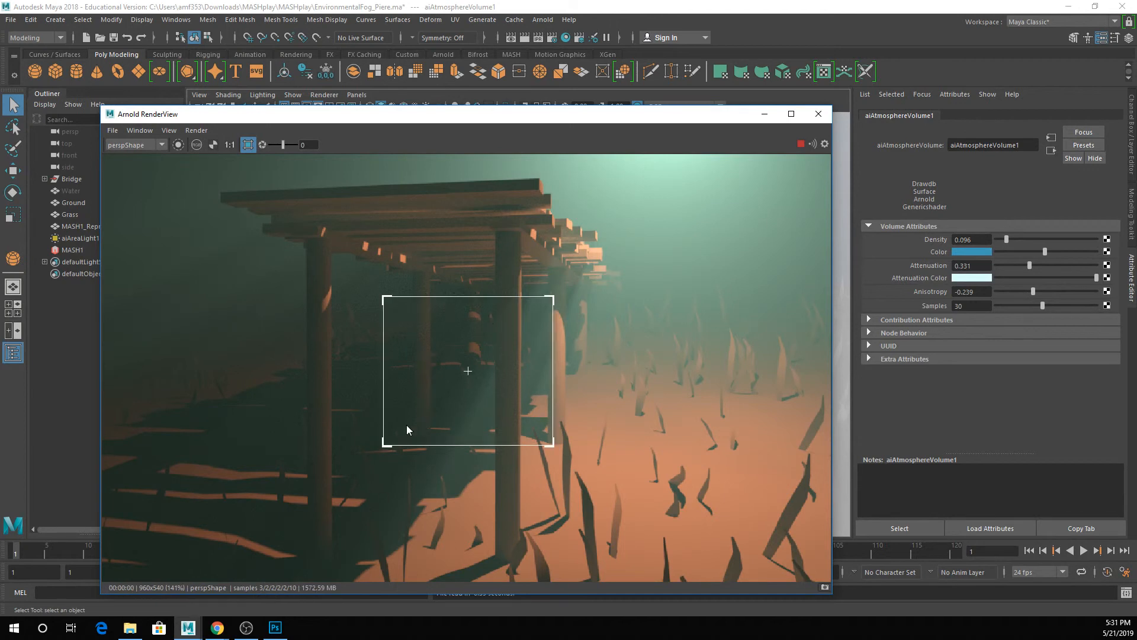
# - Try 1 Sample for the atmosphere volume, and render the full frame to inspect the noise between the posts
pyautogui.click(957, 306)
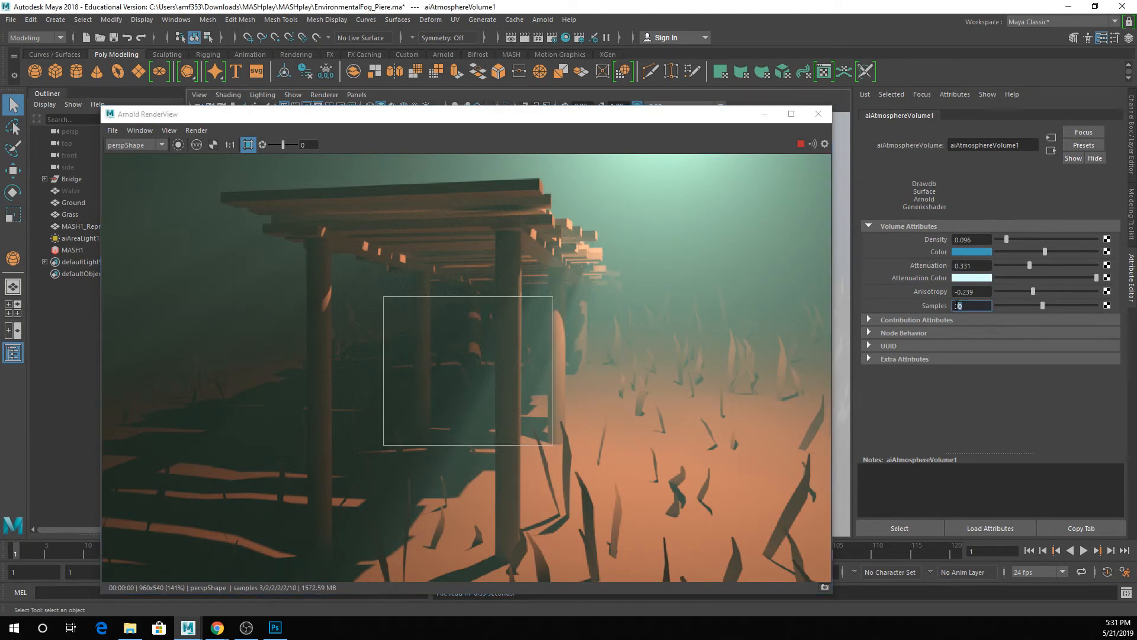
pyautogui.write('1')
pyautogui.press('Return')
pyautogui.click(248, 146)
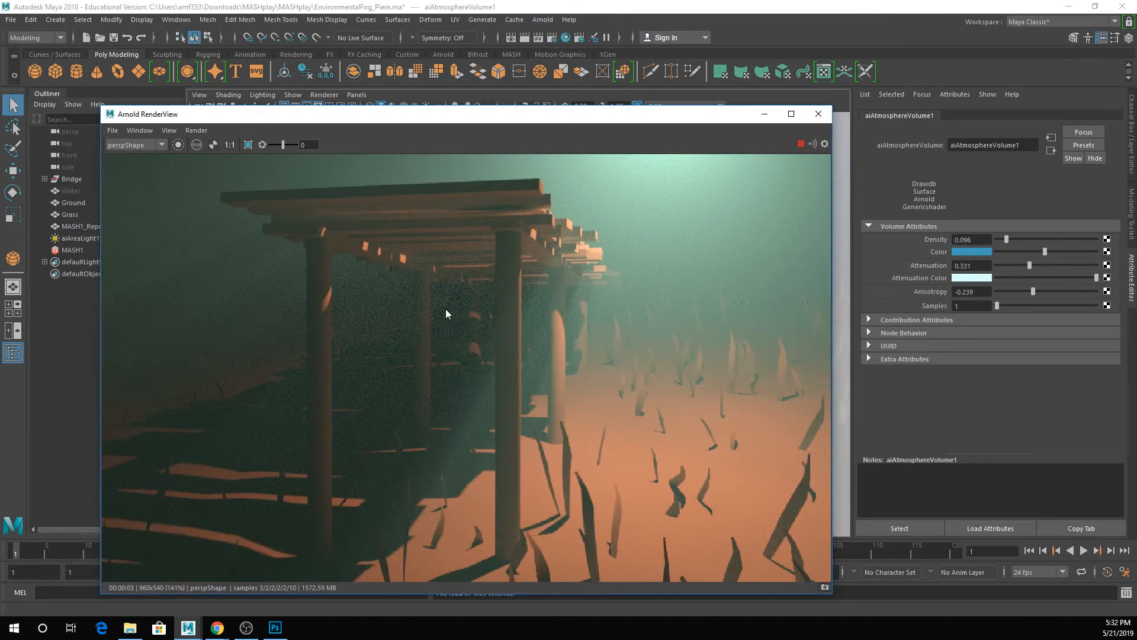
pyautogui.scroll(3, 446, 308)
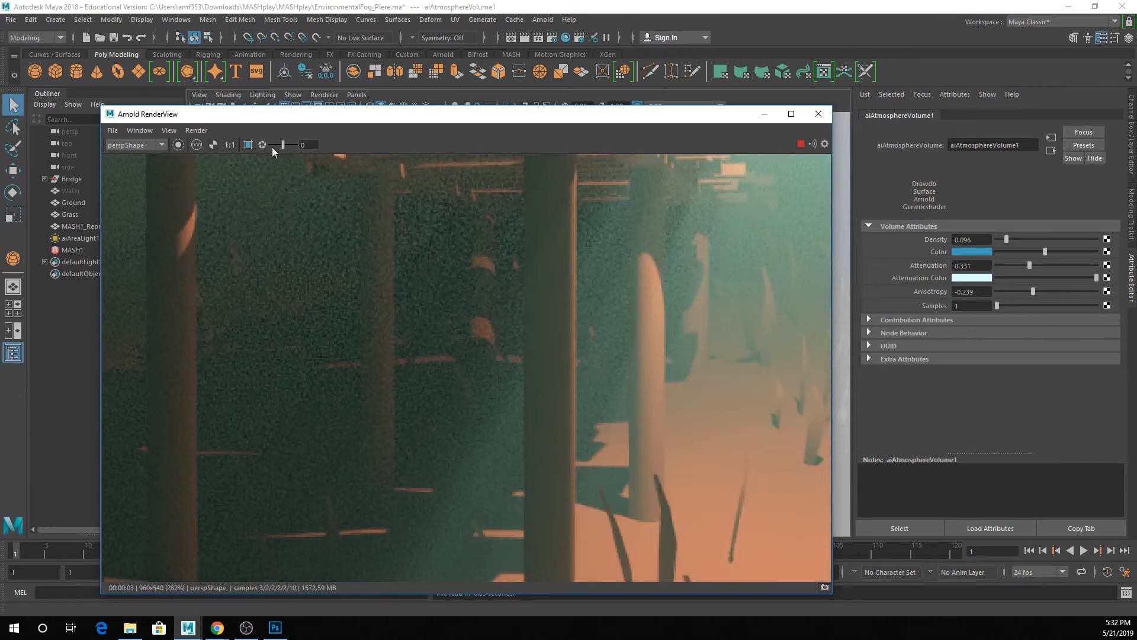
# - Render only a region between the pier posts, raise the atmosphere volume's Samples to 23, and close the render view
pyautogui.click(247, 145)
pyautogui.moveTo(404, 250); pyautogui.dragTo(536, 455)
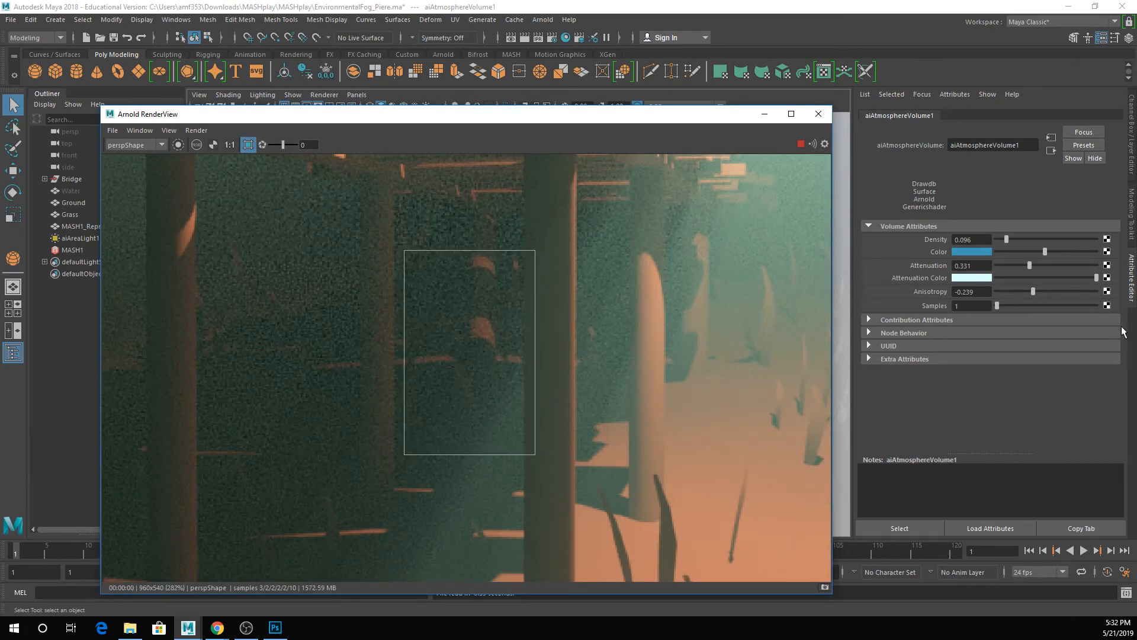
pyautogui.moveTo(1003, 310); pyautogui.dragTo(1030, 300)
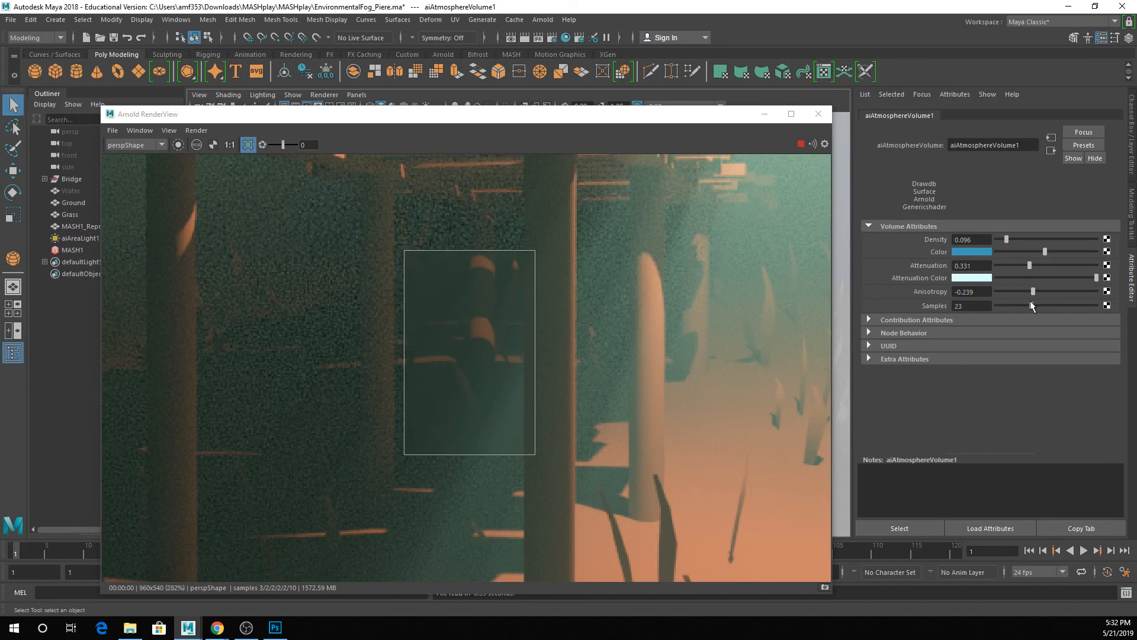
pyautogui.click(819, 113)
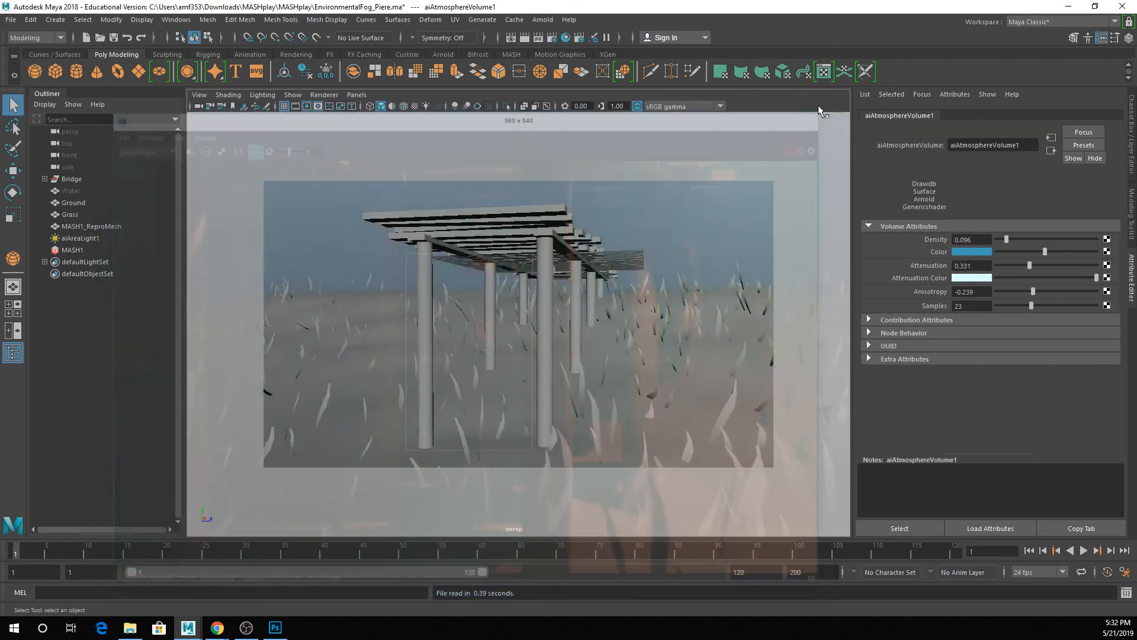